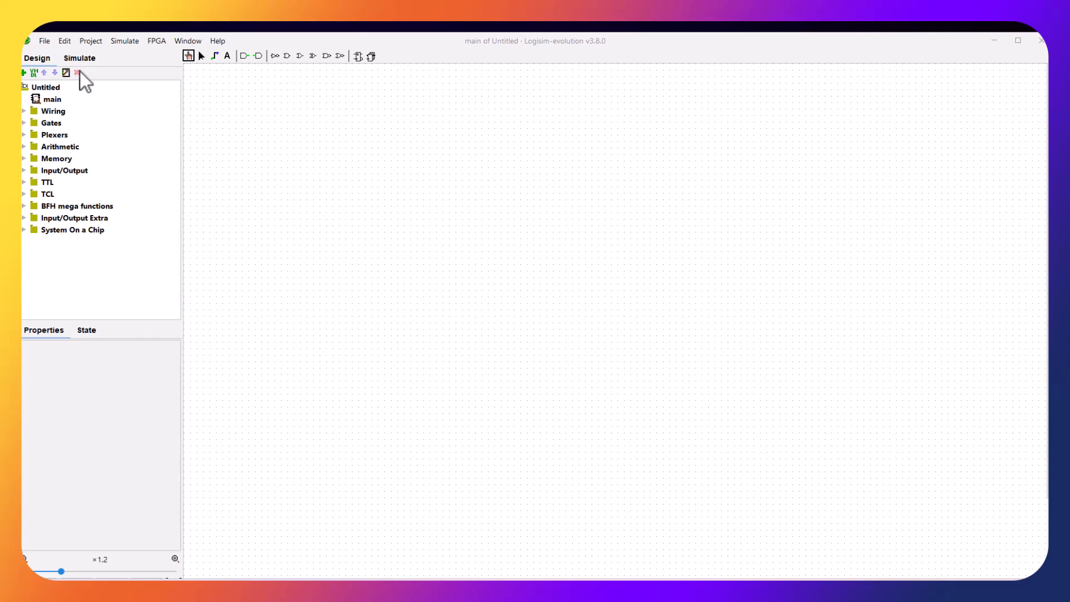
Look over the simulation view, the main circuit's properties, and the Wiring and Gates component libraries
left_click(78, 58)
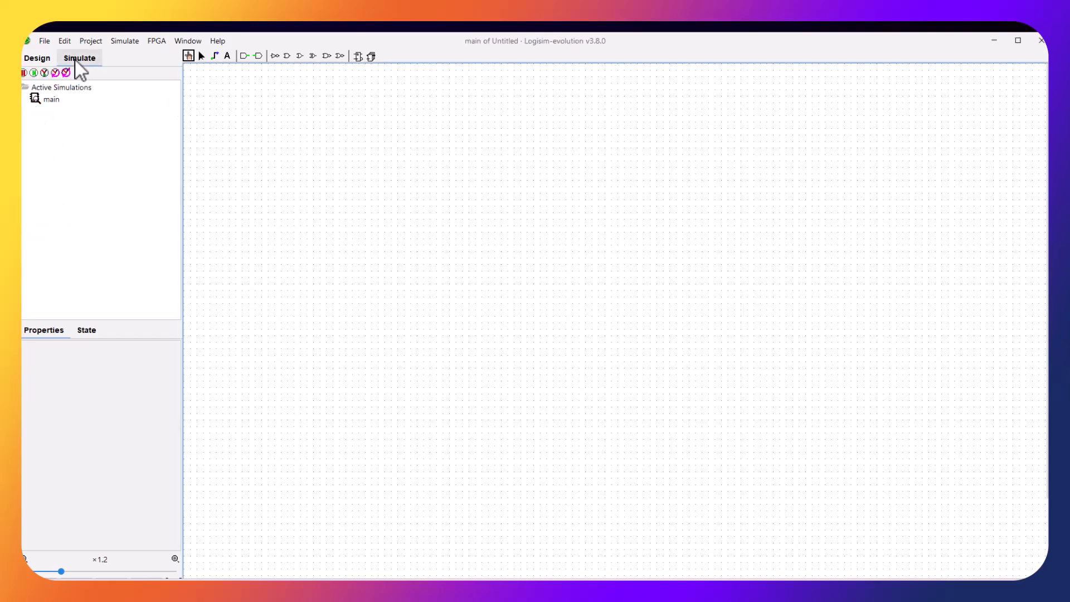
left_click(37, 60)
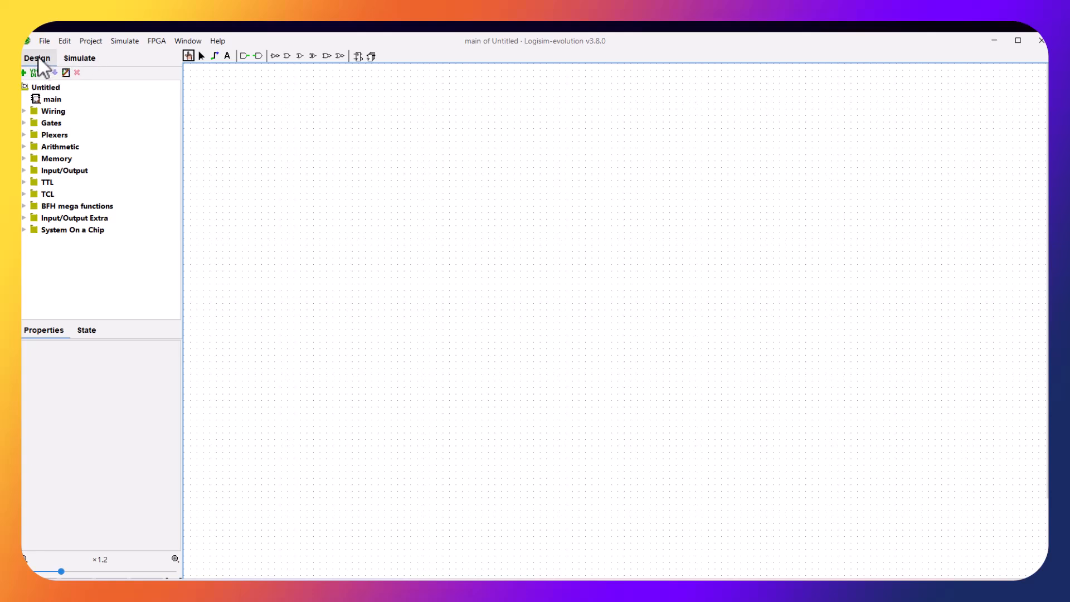
left_click(55, 100)
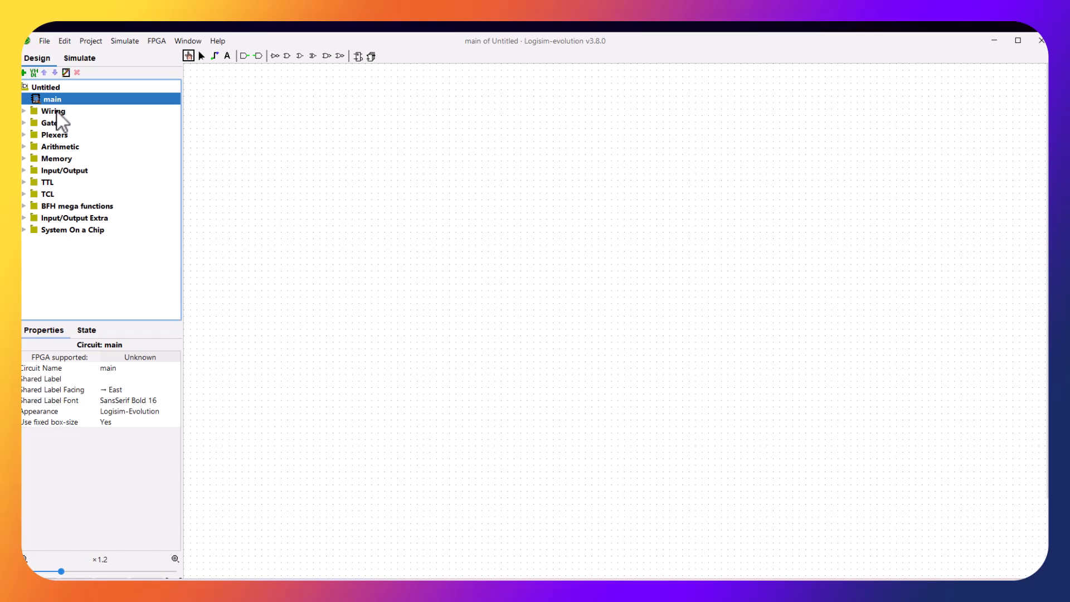
left_click(24, 110)
left_click(24, 111)
left_click(24, 123)
left_click(24, 122)
Place a NOT gate in the upper part of the empty main circuit
left_click(276, 56)
left_click(448, 188)
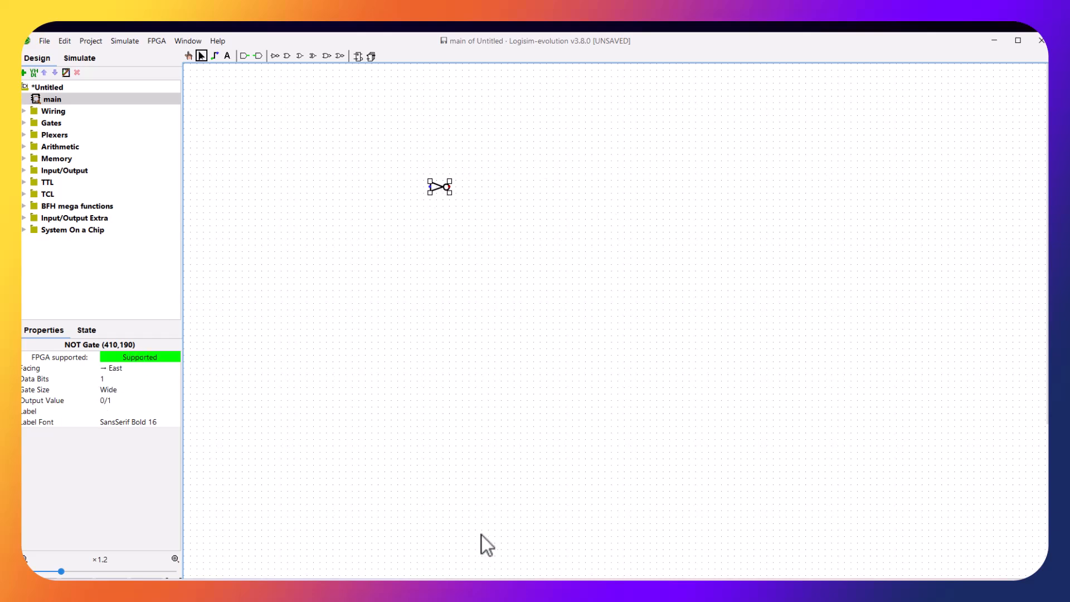
Try the Narrow gate size on the NOT gate and set it back to Wide
left_click(105, 379)
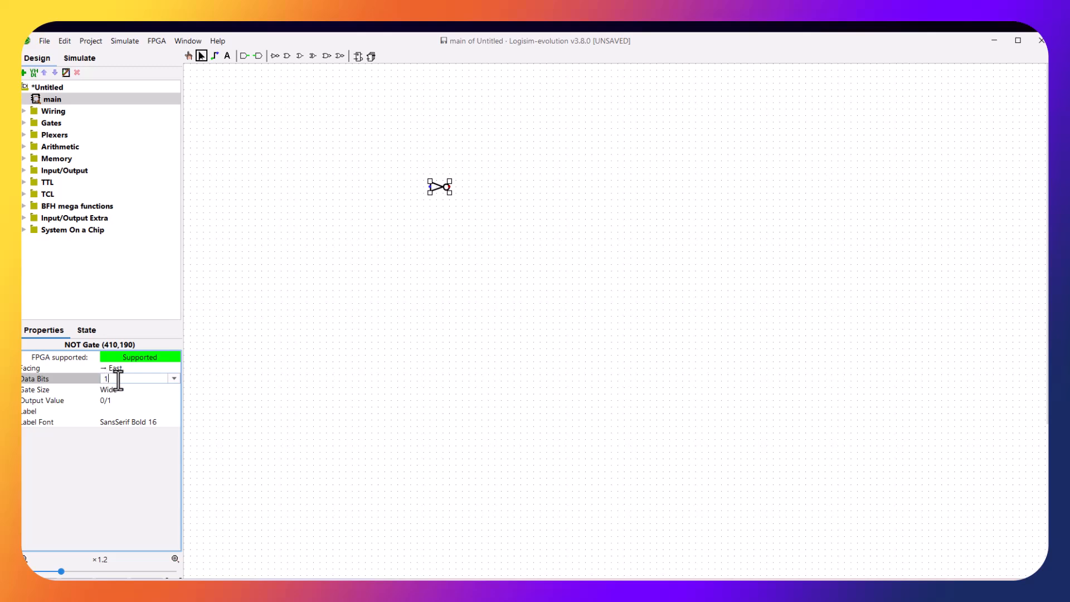
left_click(116, 390)
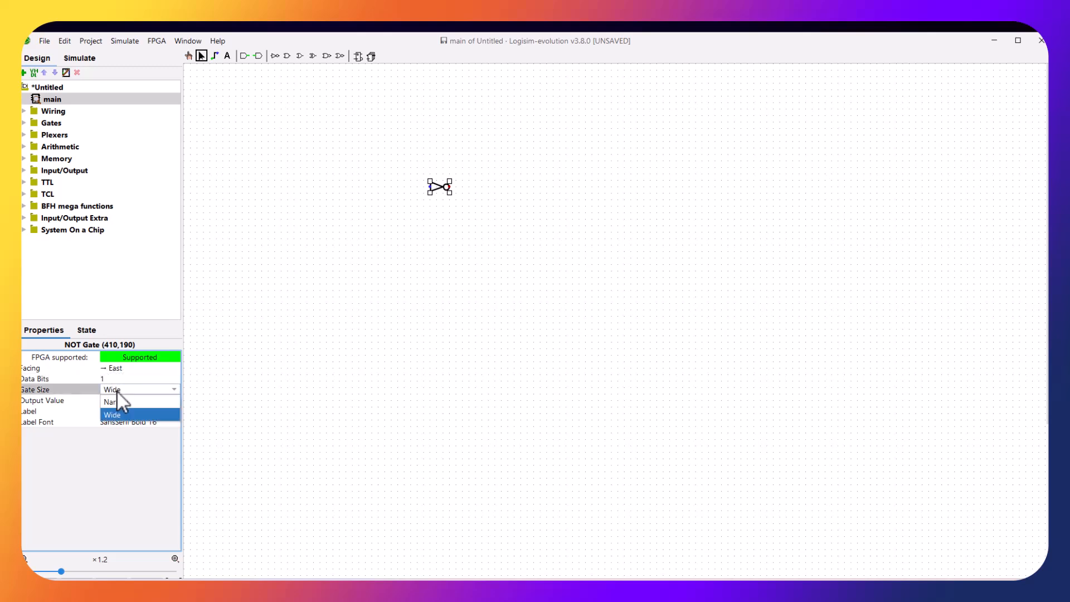
left_click(118, 401)
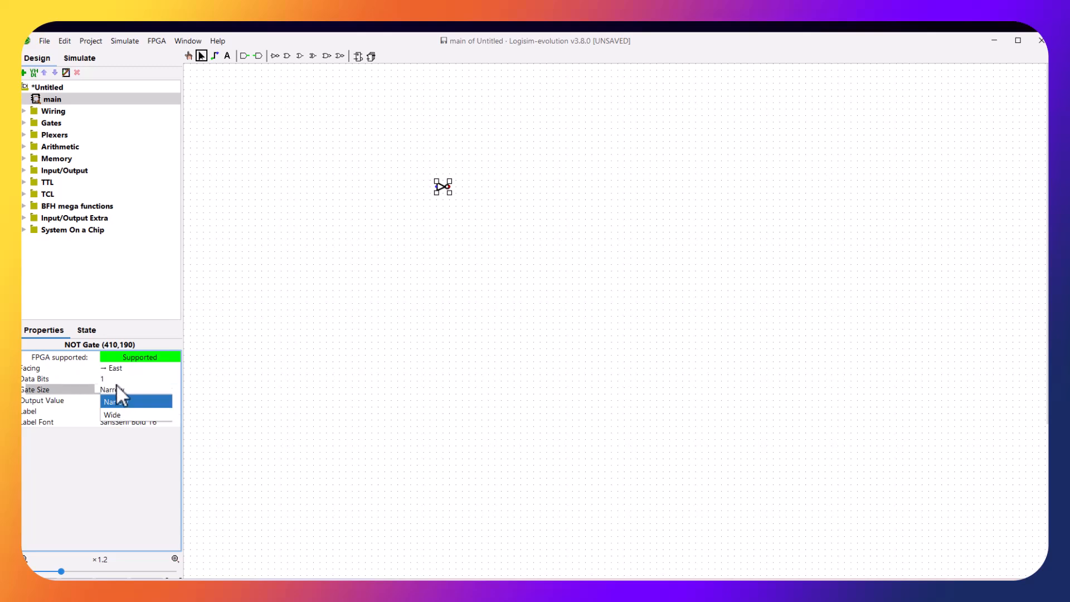
left_click(119, 414)
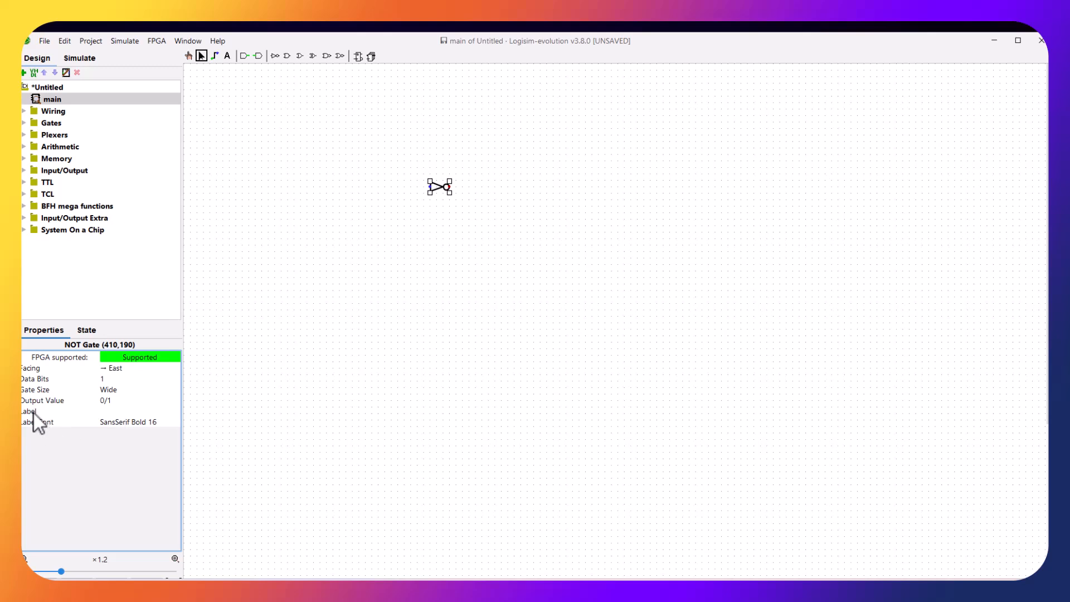
Wire the NOT gate on both sides, connecting an input pin to its input and an output pin to its output
left_click(435, 144)
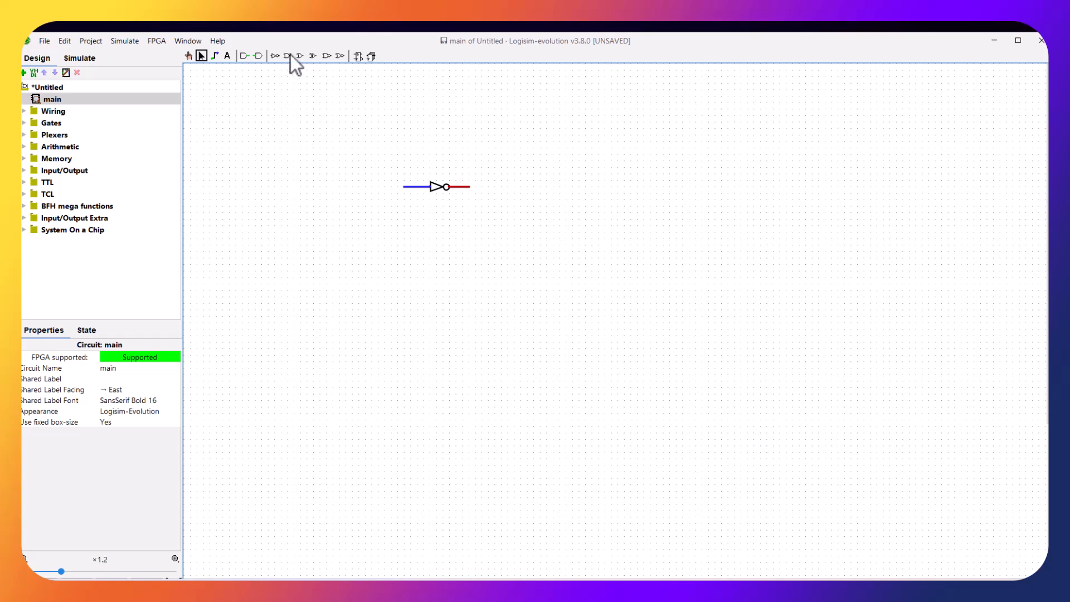
left_click(246, 56)
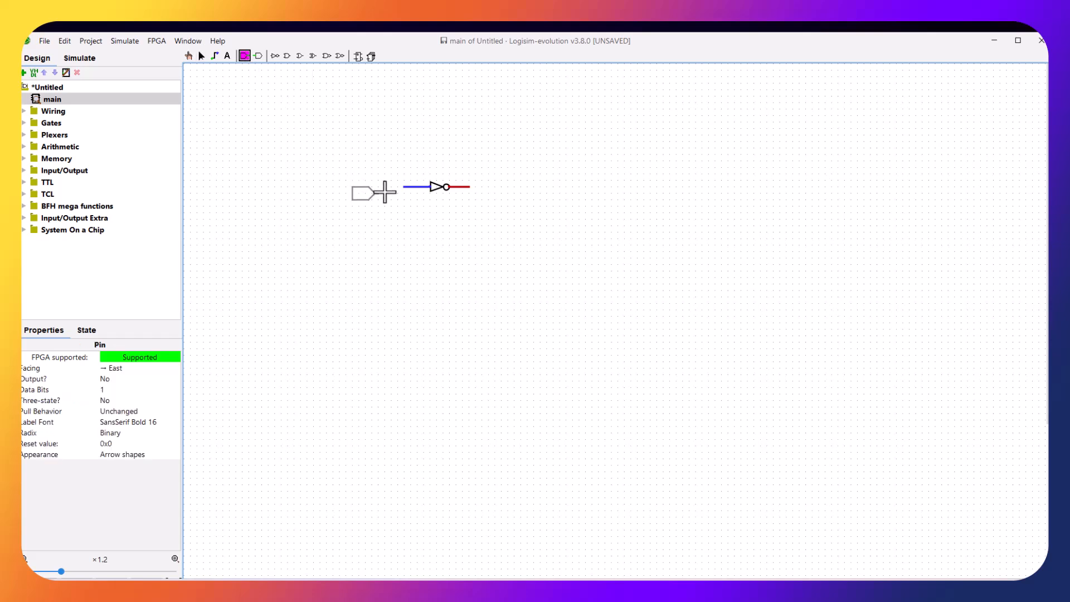
left_click(394, 186)
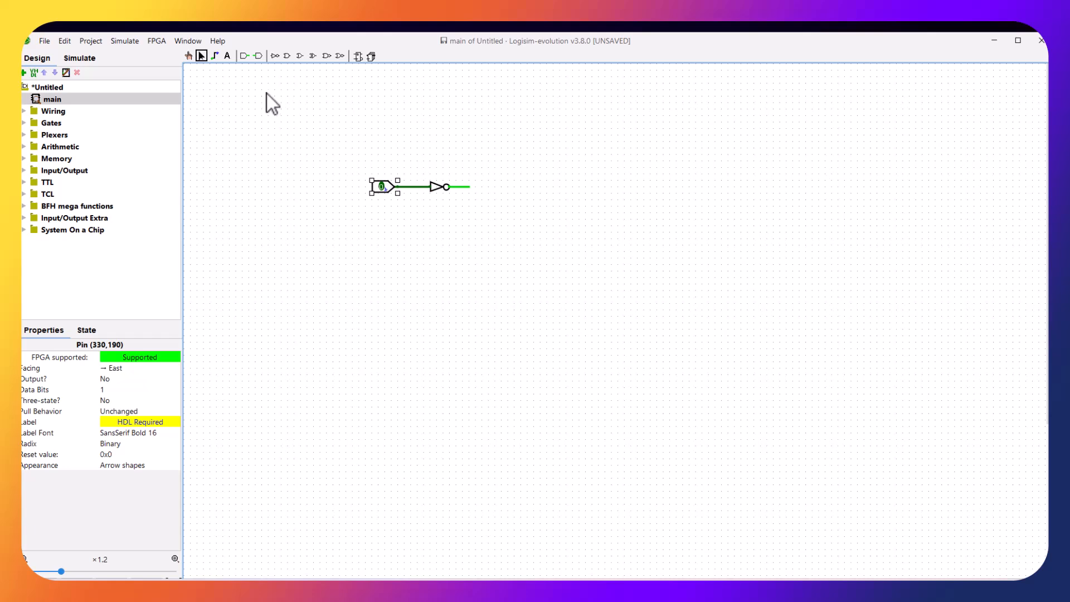
left_click(259, 57)
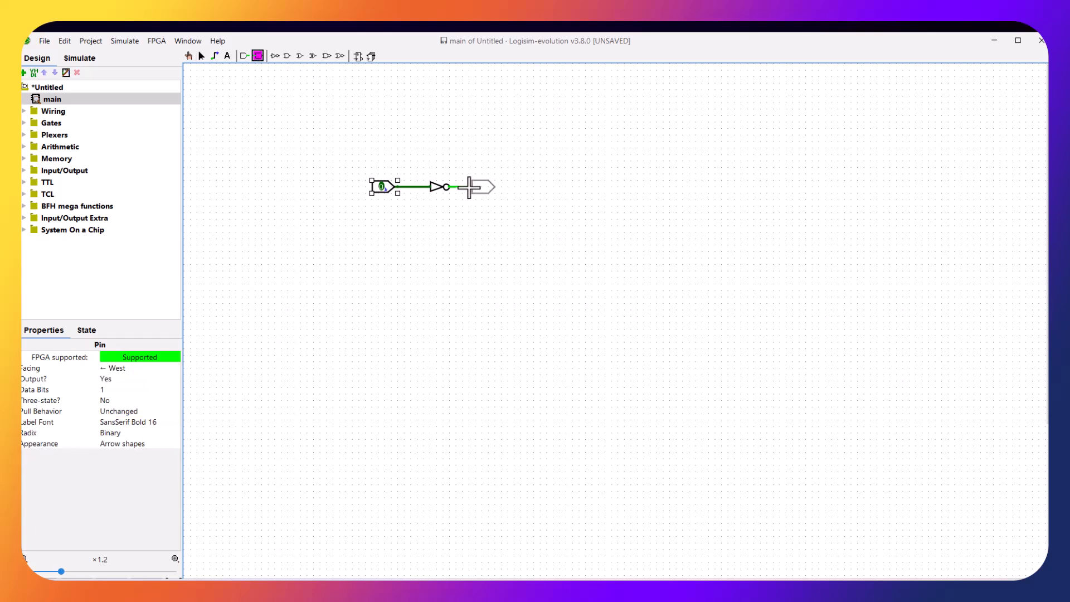
left_click(471, 186)
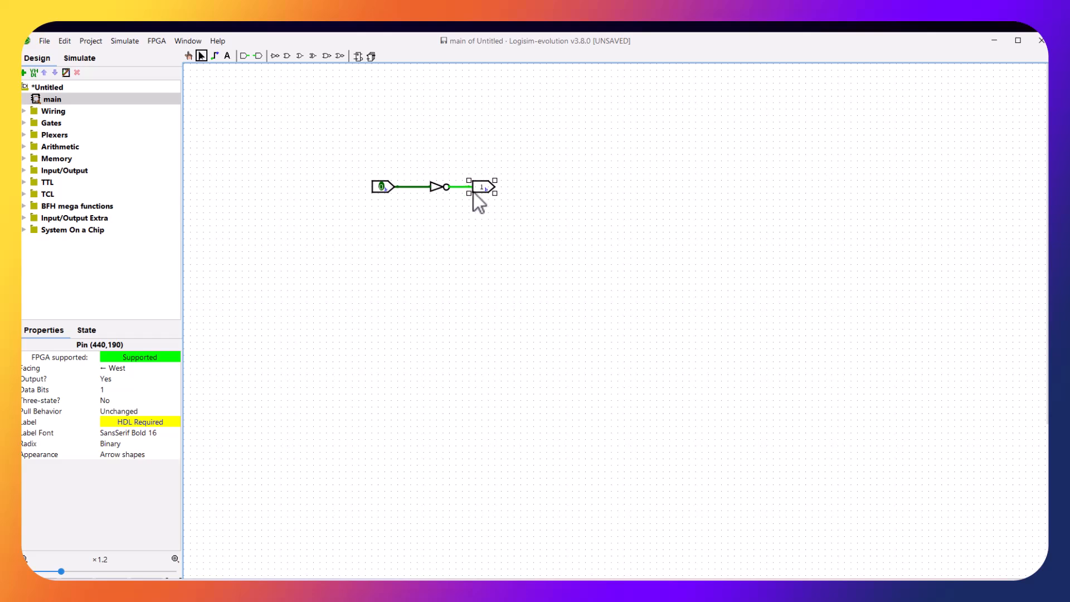
left_click(400, 138)
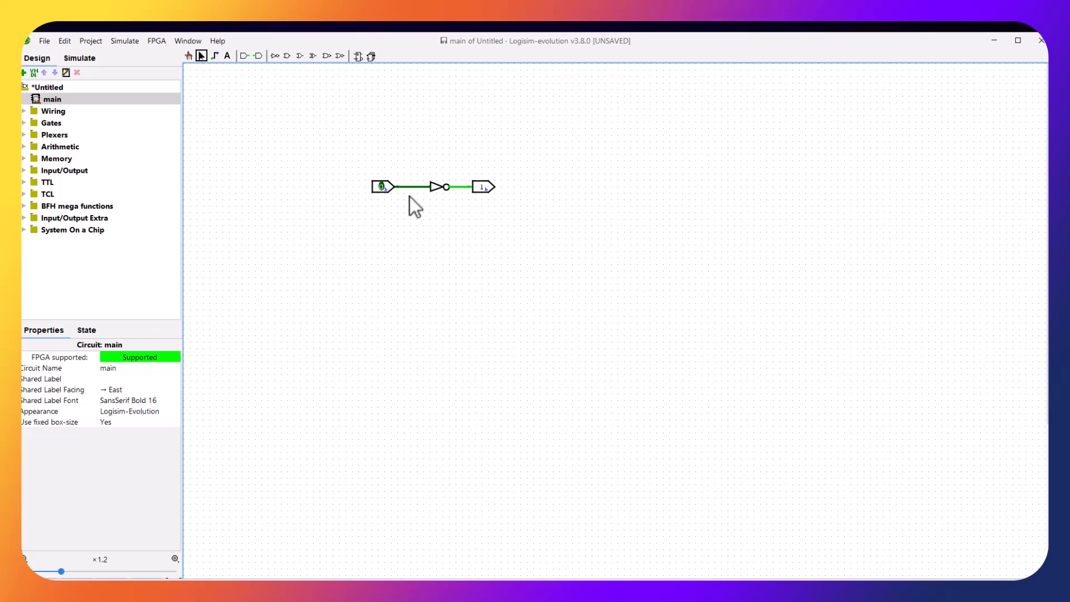
Test the NOT gate by toggling its input pin between 0 and 1 several times, leaving it at 1
left_click(188, 57)
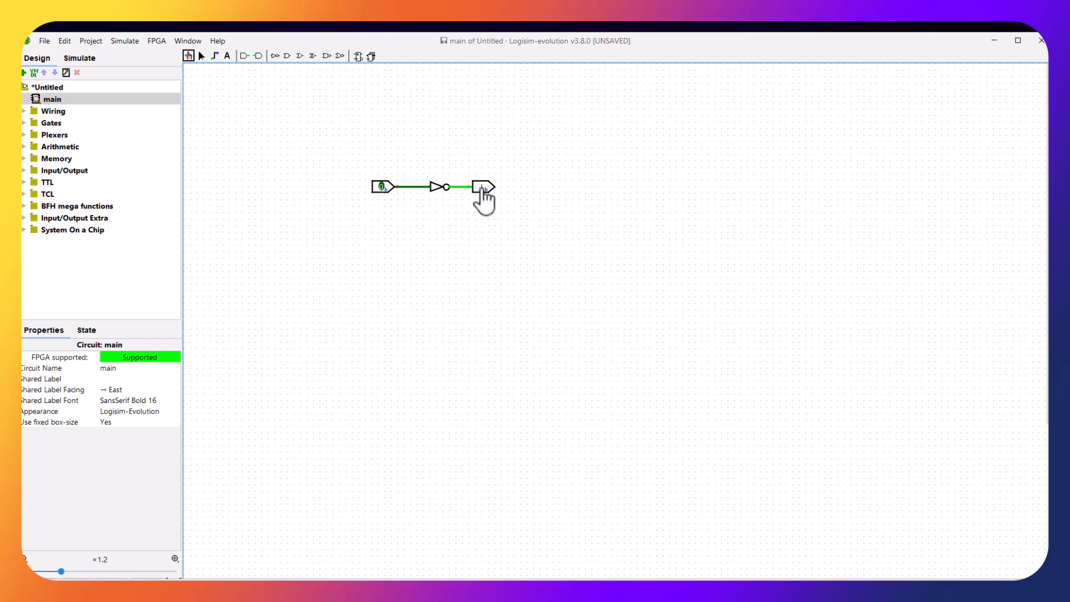
left_click(382, 186)
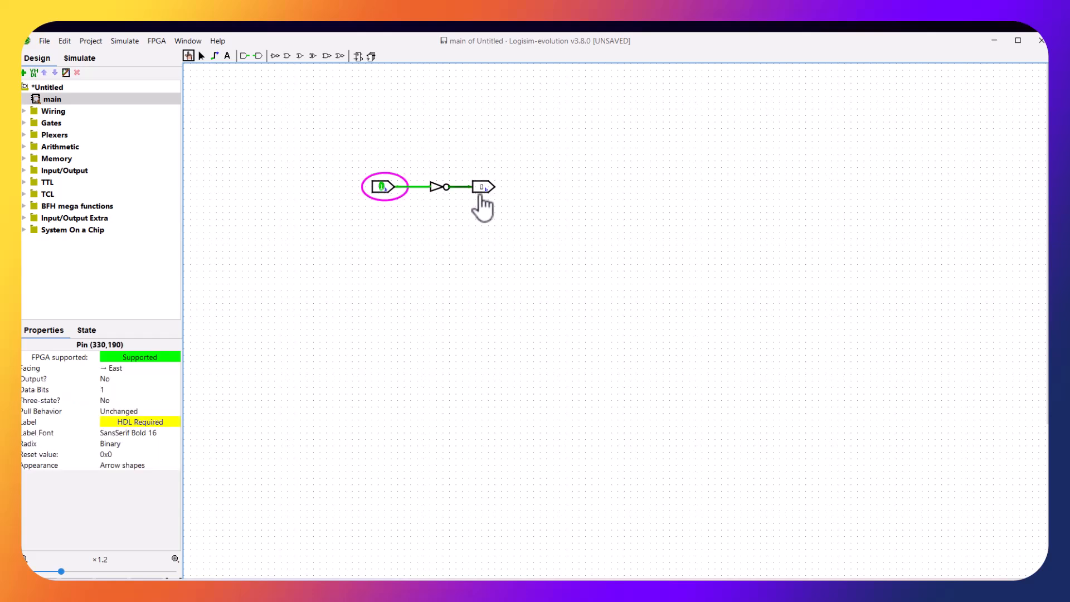
left_click(381, 186)
left_click(382, 185)
left_click(382, 186)
left_click(382, 186)
left_click(201, 56)
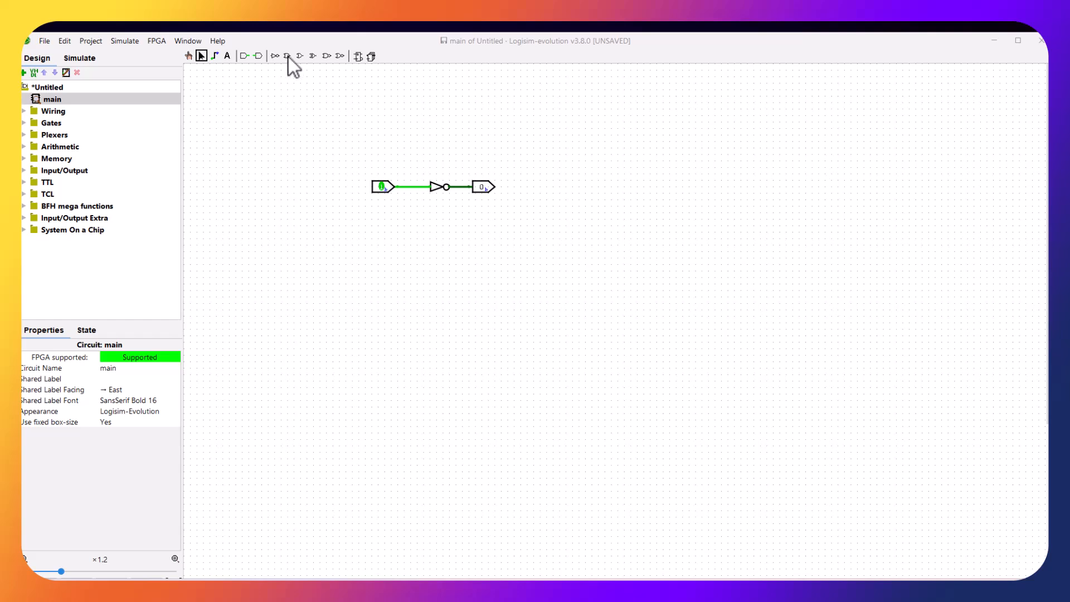
Place an AND gate from the Gates library below the NOT gate circuit
left_click(28, 124)
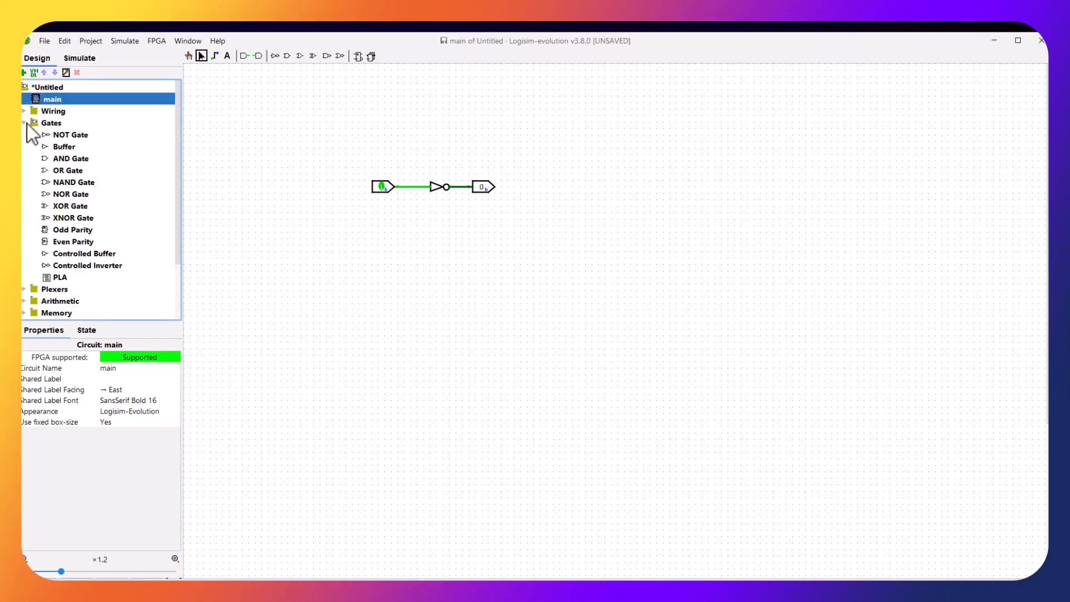
left_click(86, 160)
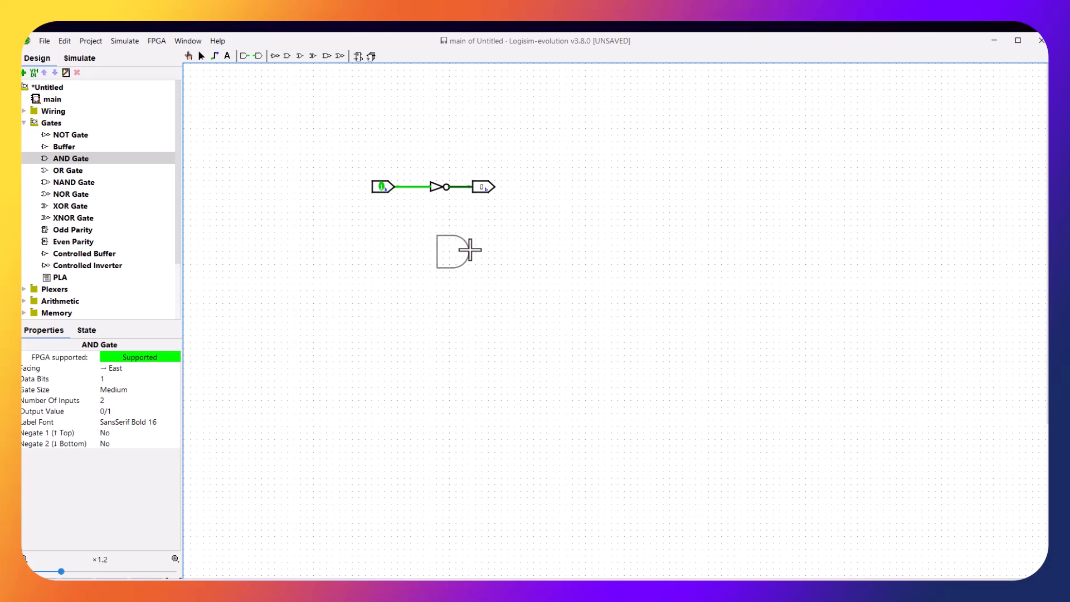
left_click(463, 249)
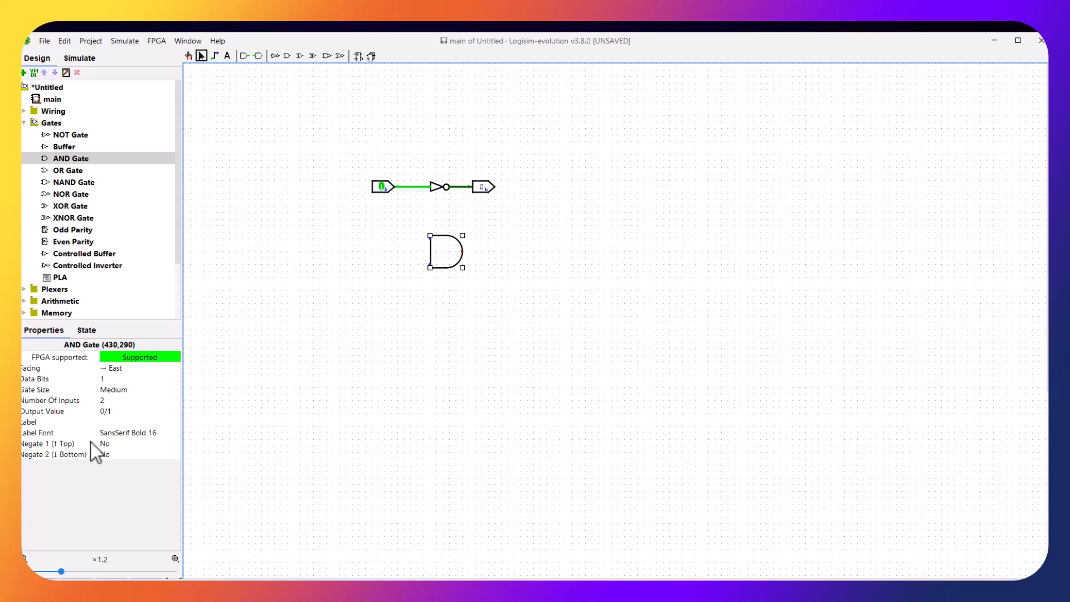
Try 3 as the AND gate's number of inputs and set it back to 2
left_click(114, 401)
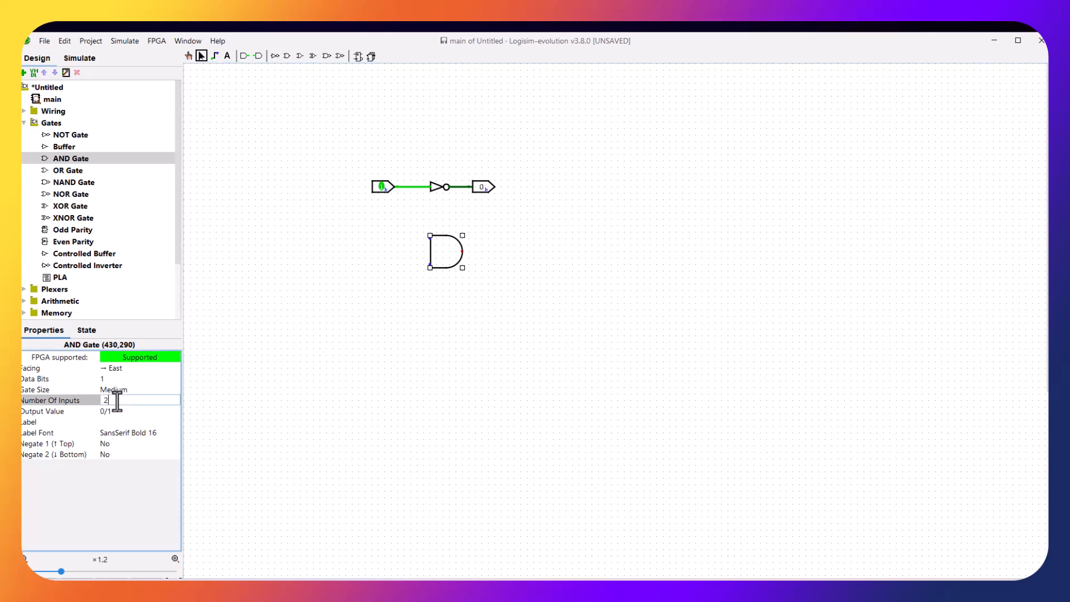
key("BackSpace")
type("3")
key("Return")
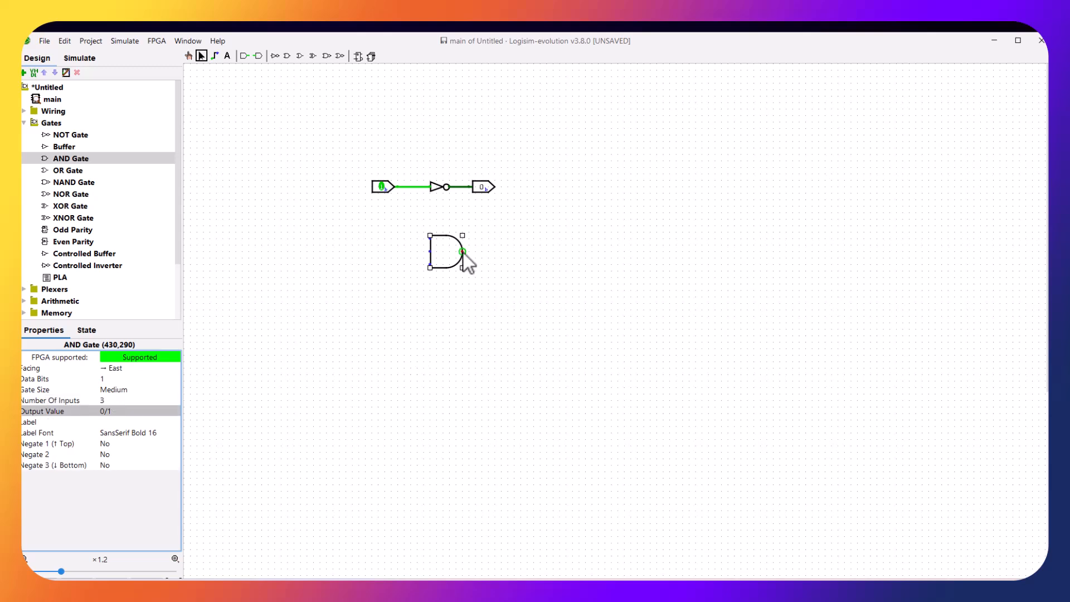
left_click(108, 401)
key("BackSpace")
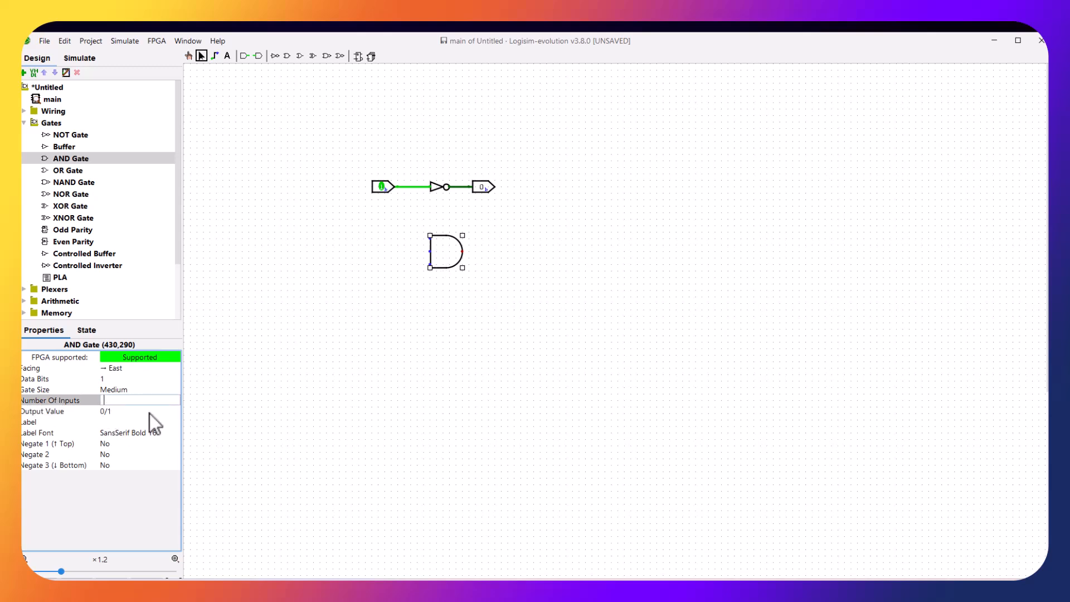
type("2")
key("Return")
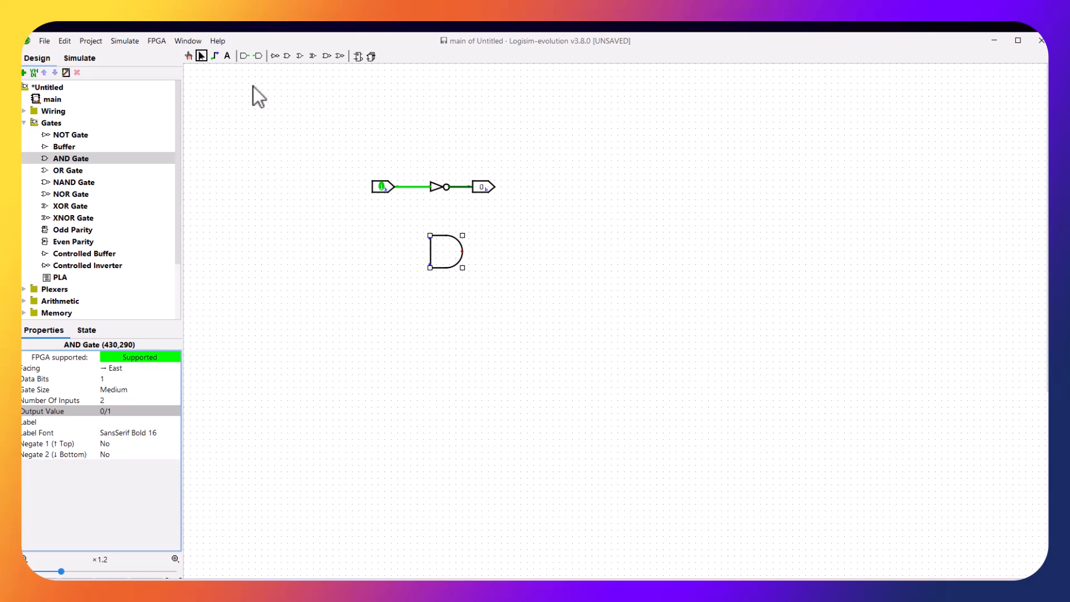
Draw wires outward from both inputs and the output of the AND gate
left_click(429, 240)
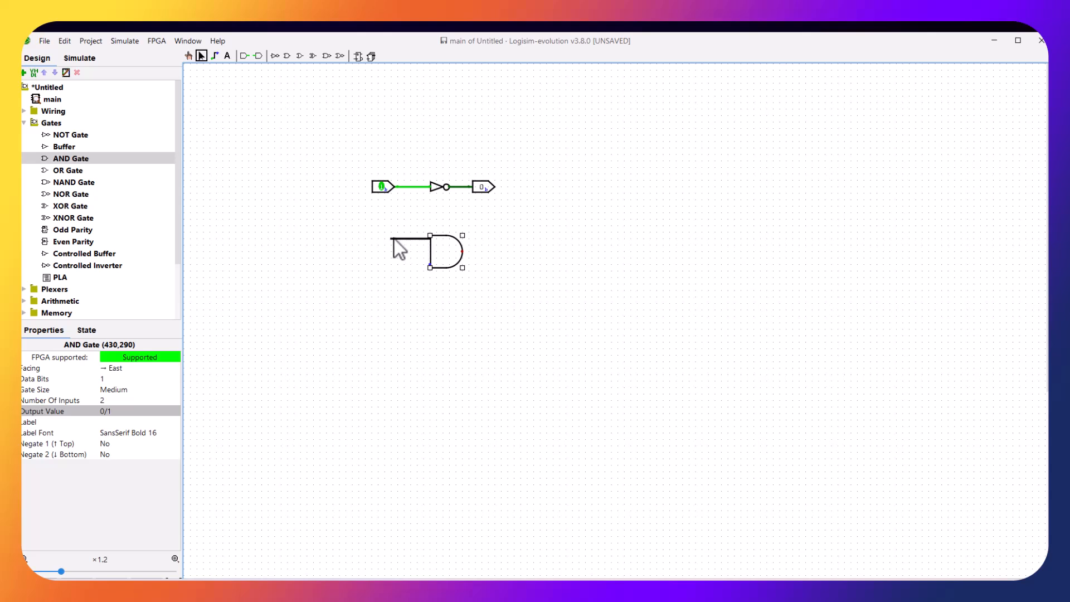
left_click_drag(389, 239, 384, 239)
left_click_drag(387, 263, 385, 264)
Add two input pins beside the AND gate and connect each one to its input wire
left_click(246, 56)
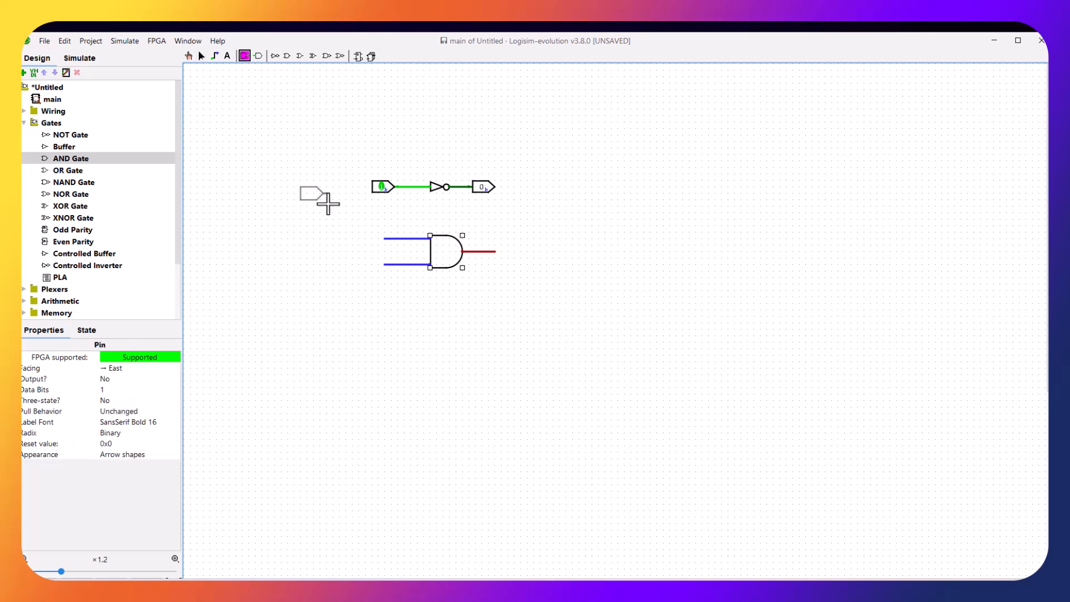
left_click(372, 238)
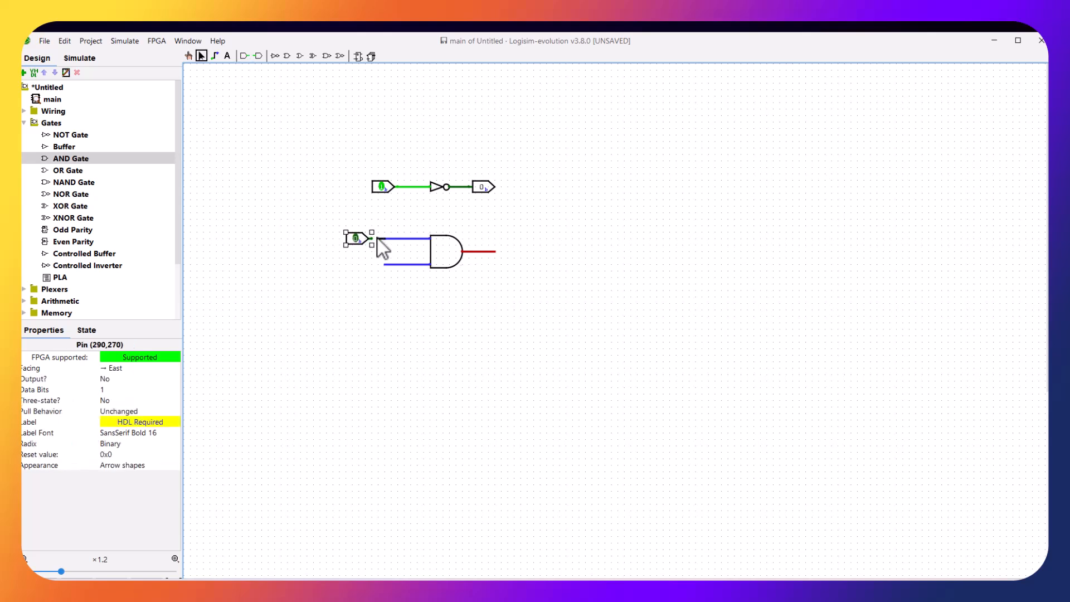
left_click_drag(377, 238, 373, 238)
left_click(246, 57)
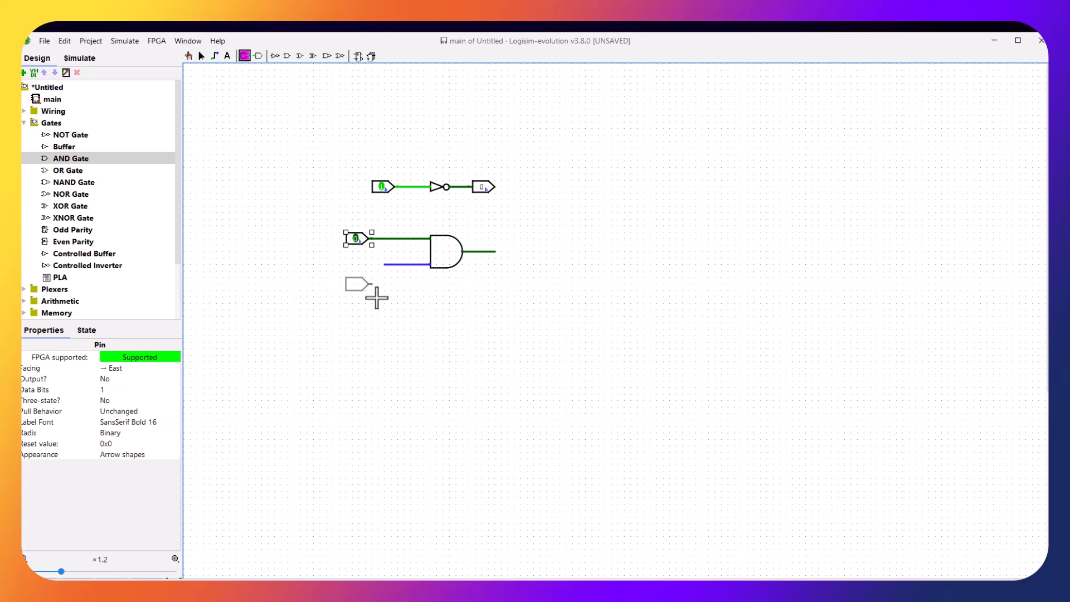
left_click(371, 264)
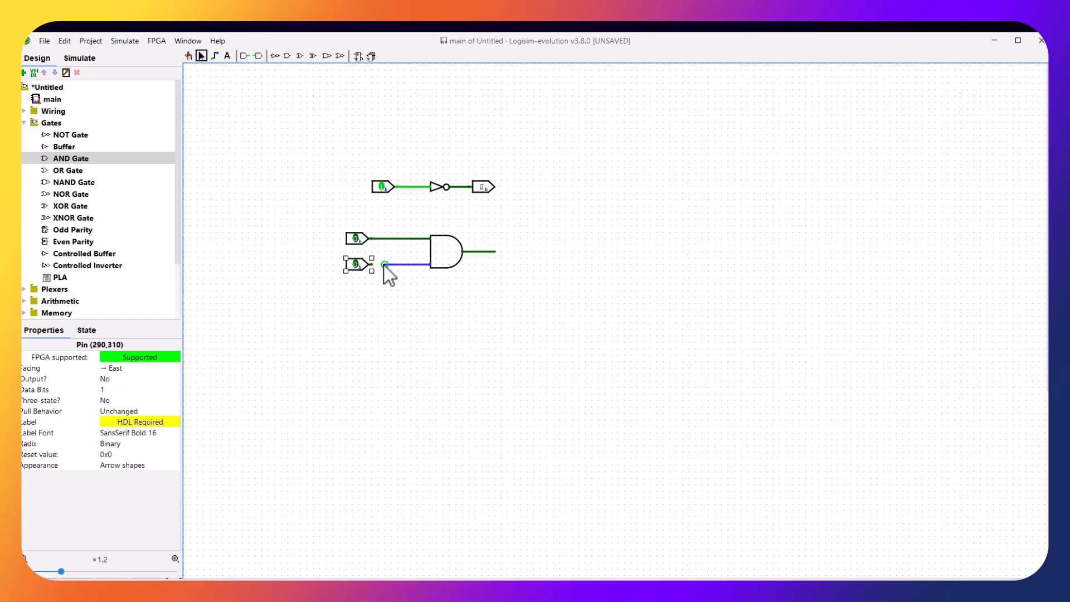
left_click_drag(377, 265, 374, 265)
Attach an output pin to the end of the AND gate's output wire and clear the selection
left_click(259, 56)
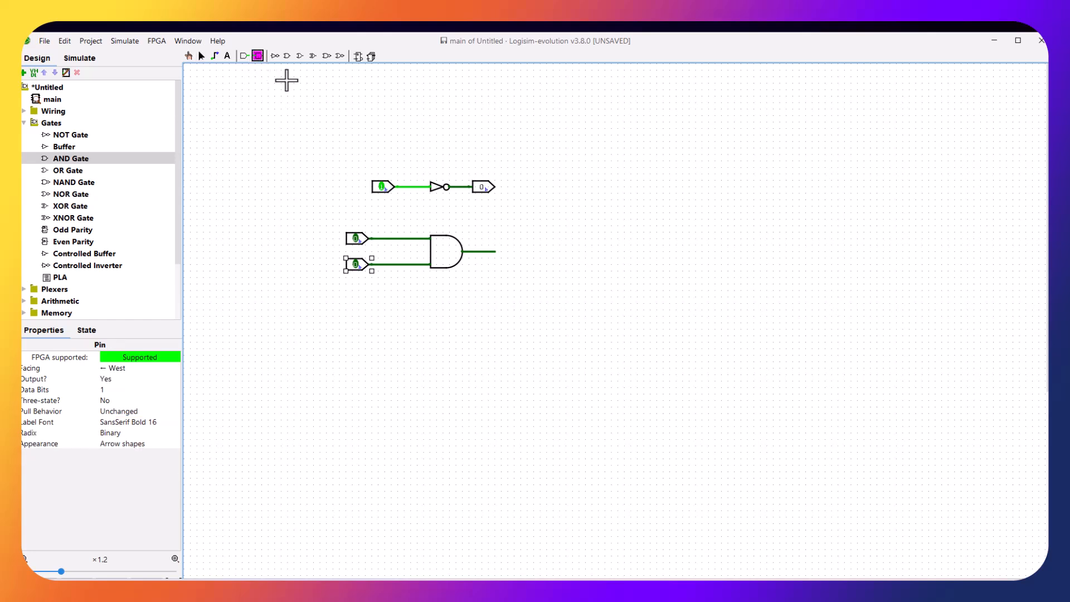
left_click(498, 251)
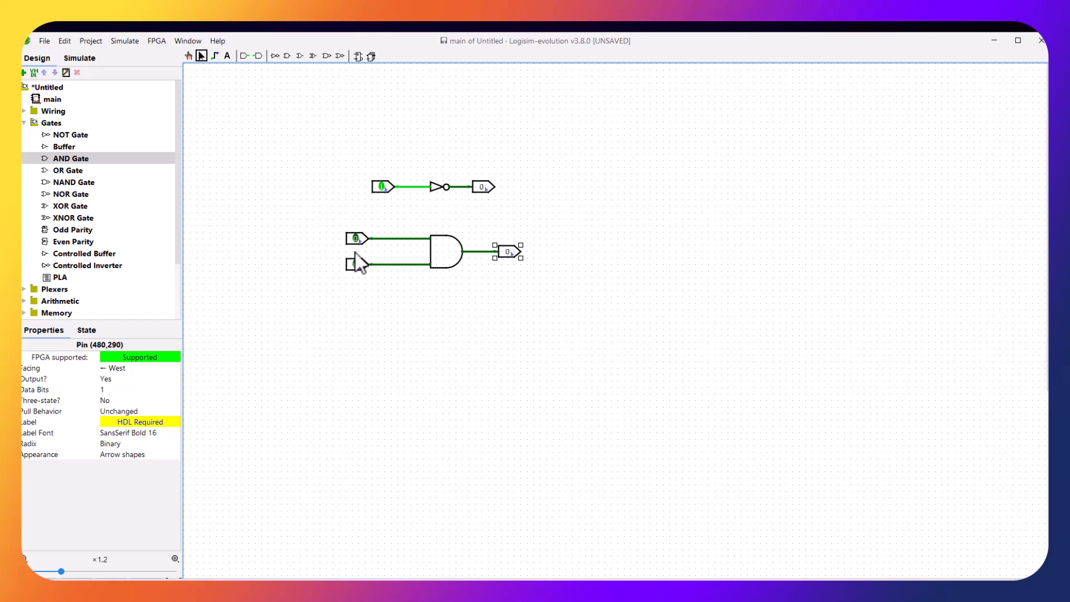
left_click(329, 188)
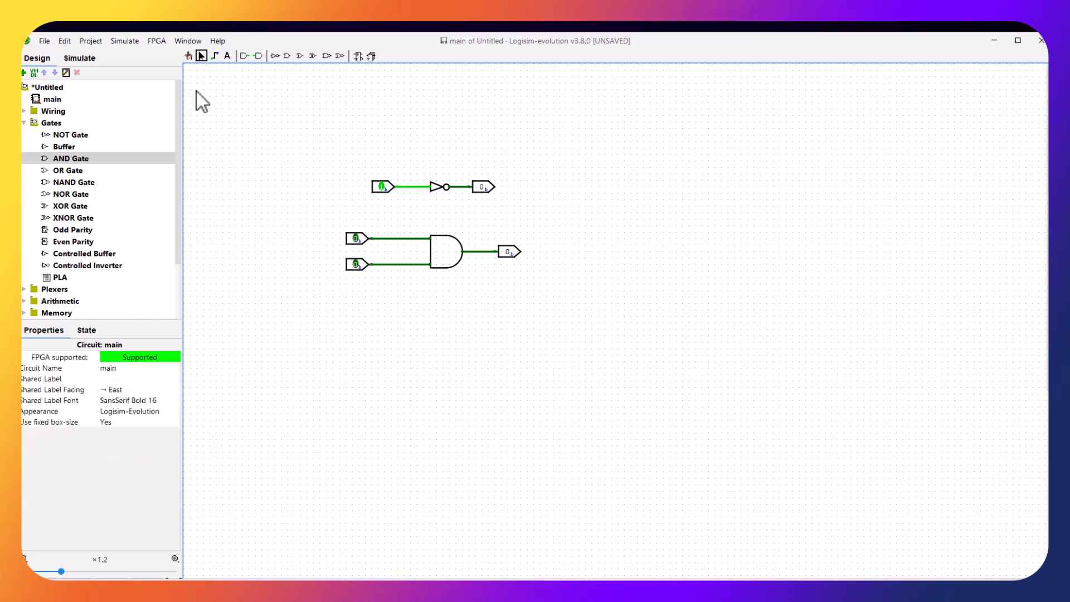
Test the AND gate by setting each input pin to 1 on its own, and finish with both inputs at 1
left_click(189, 56)
left_click(356, 240)
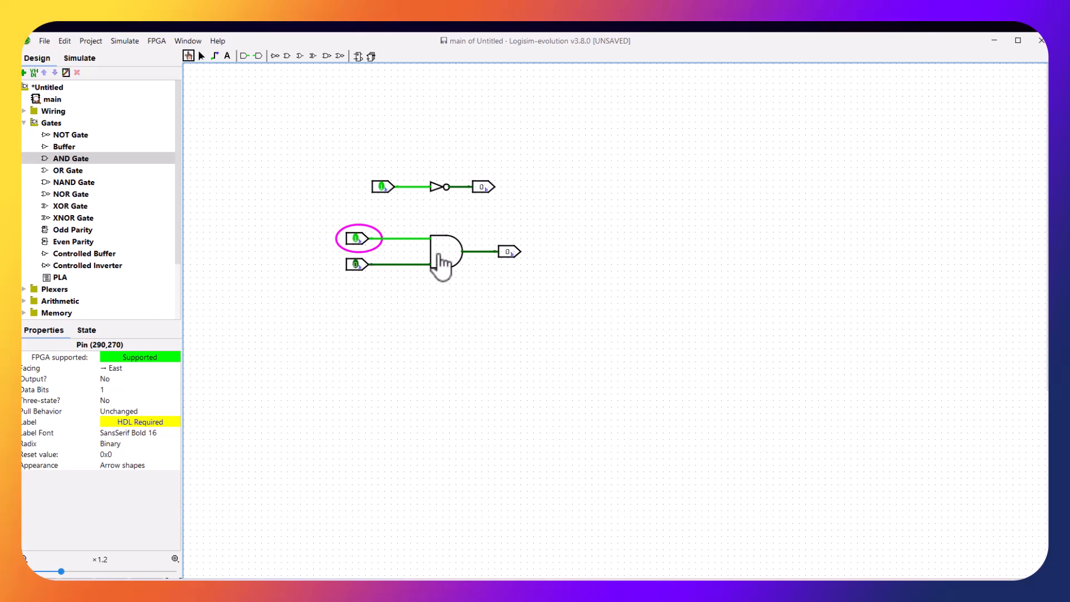
left_click(357, 240)
left_click(356, 265)
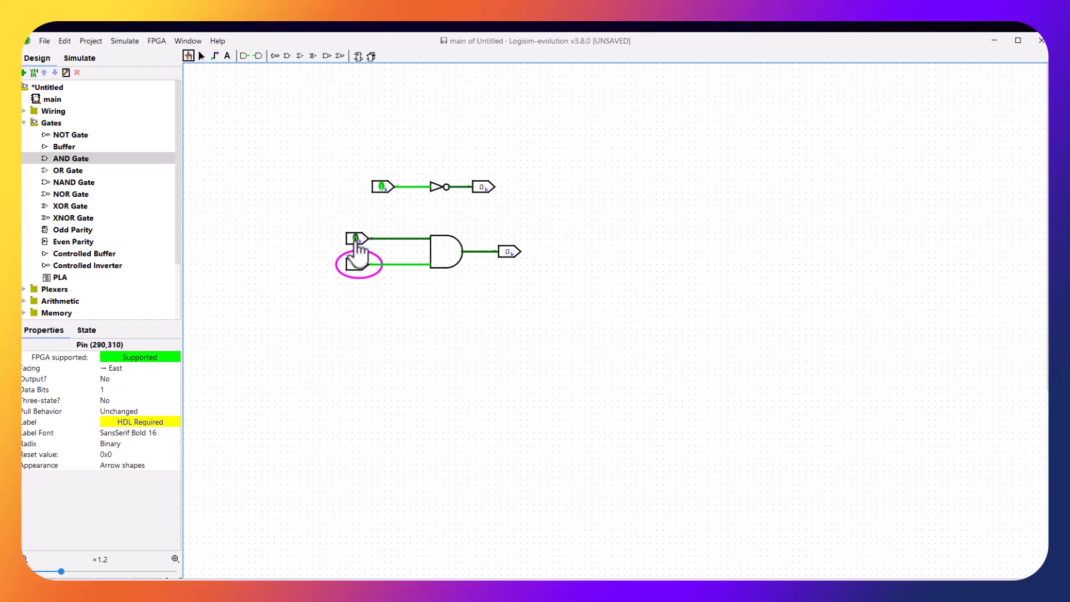
left_click(356, 239)
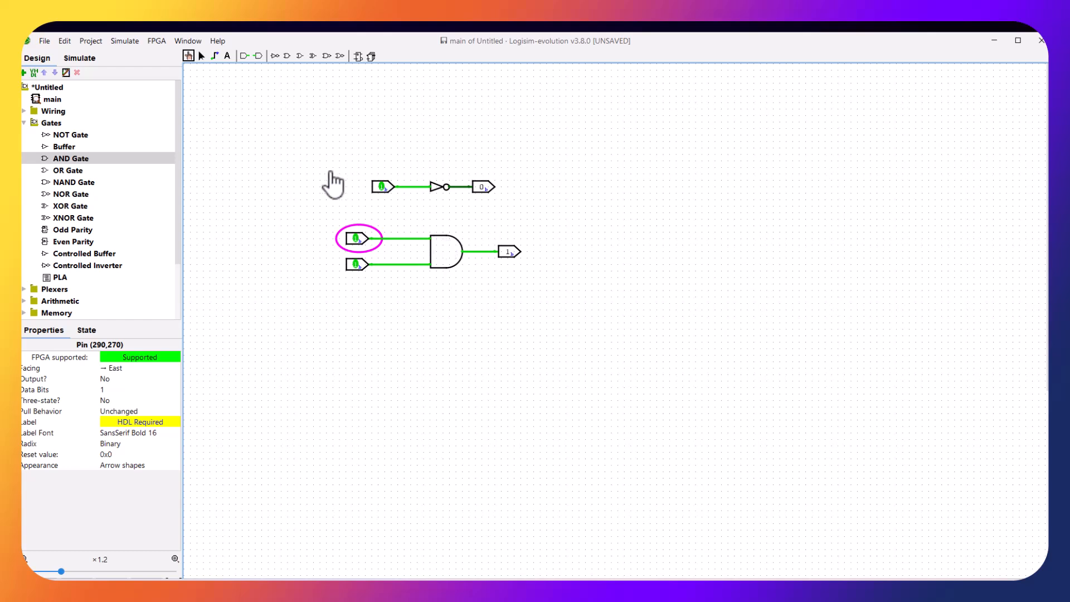
Place an OR gate below the AND gate and draw wires outward from both of its inputs and its output
left_click(201, 55)
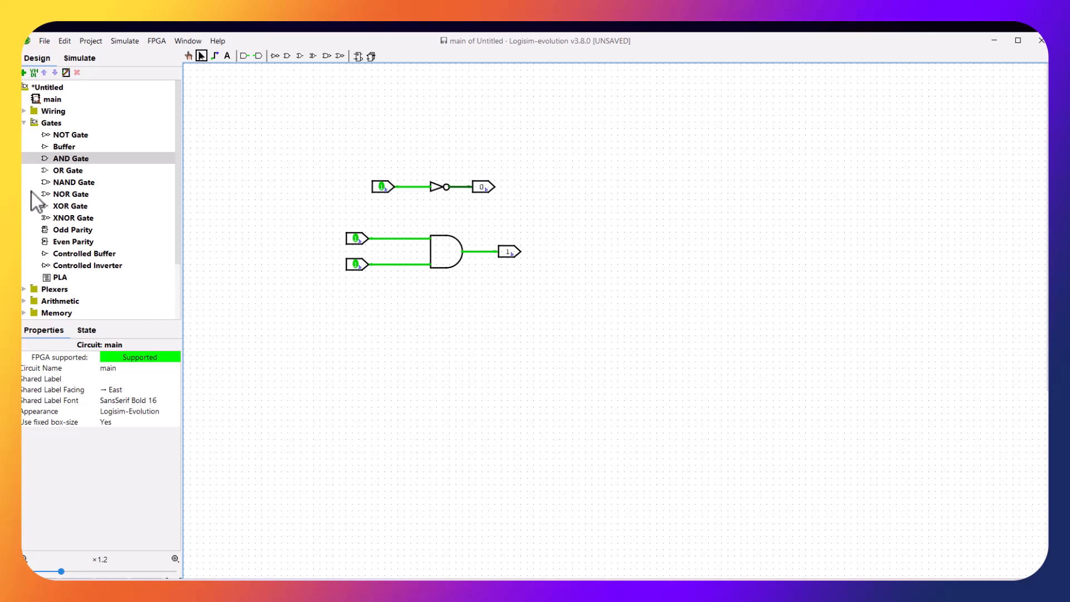
left_click(302, 56)
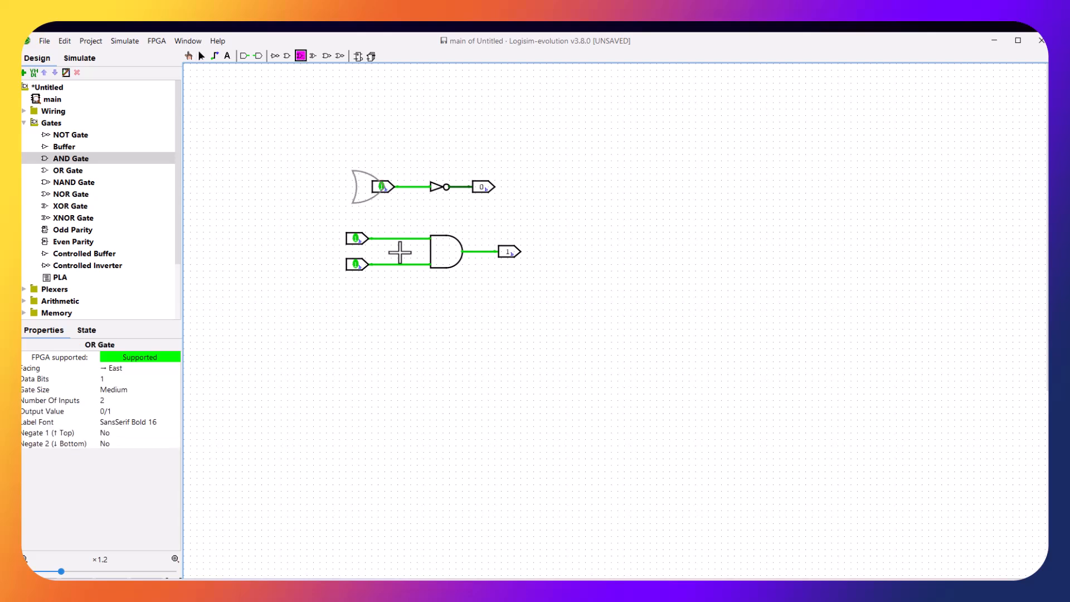
left_click(462, 316)
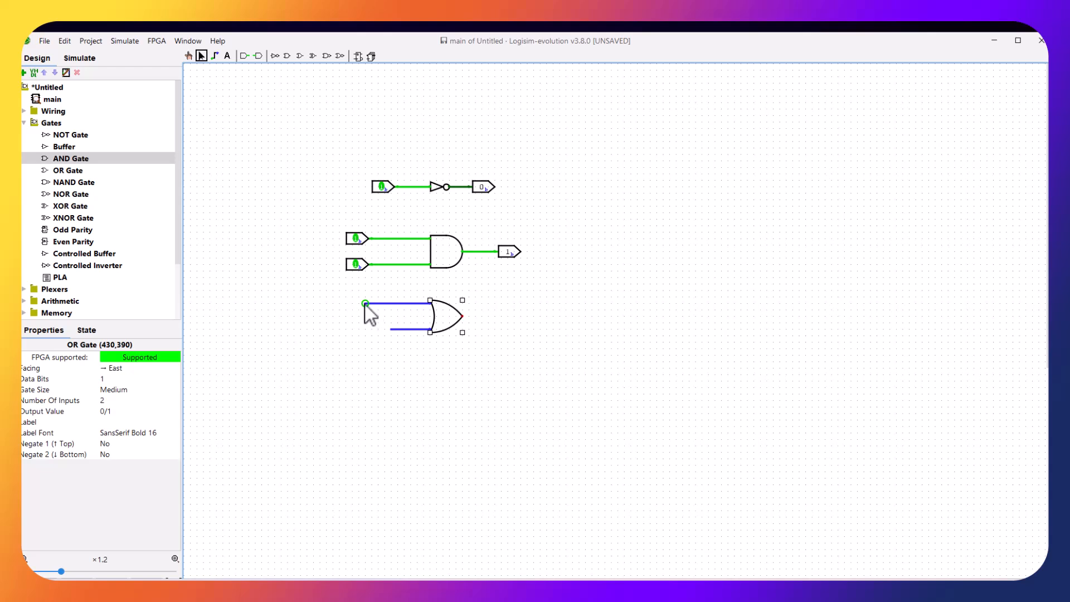
left_click_drag(366, 303, 383, 304)
left_click(393, 329)
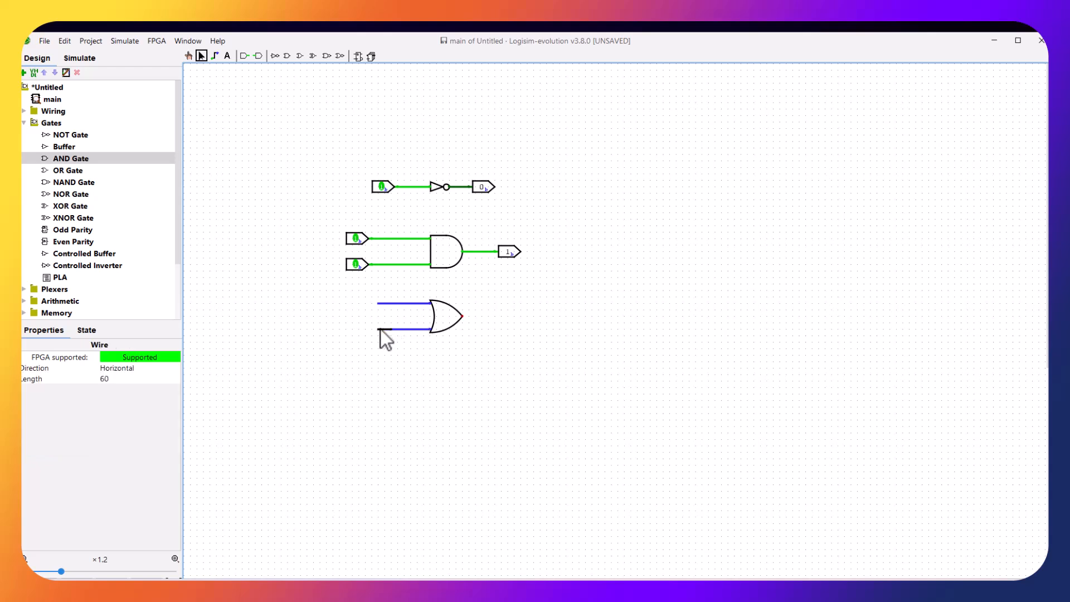
left_click_drag(380, 329, 429, 329)
left_click_drag(493, 315, 494, 316)
left_click(242, 54)
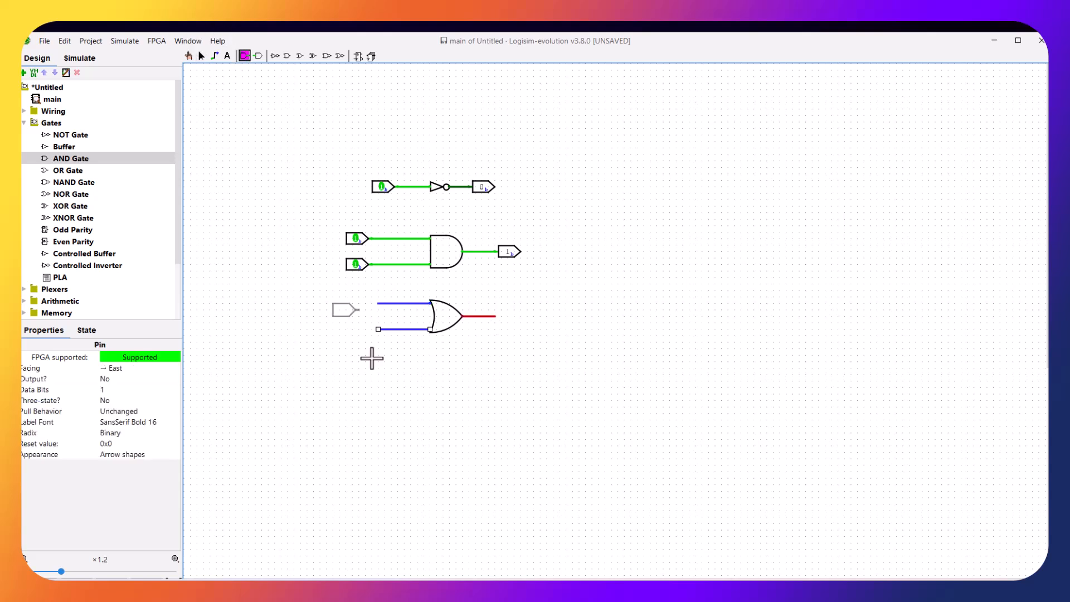
left_click(366, 304)
left_click_drag(350, 306, 355, 304)
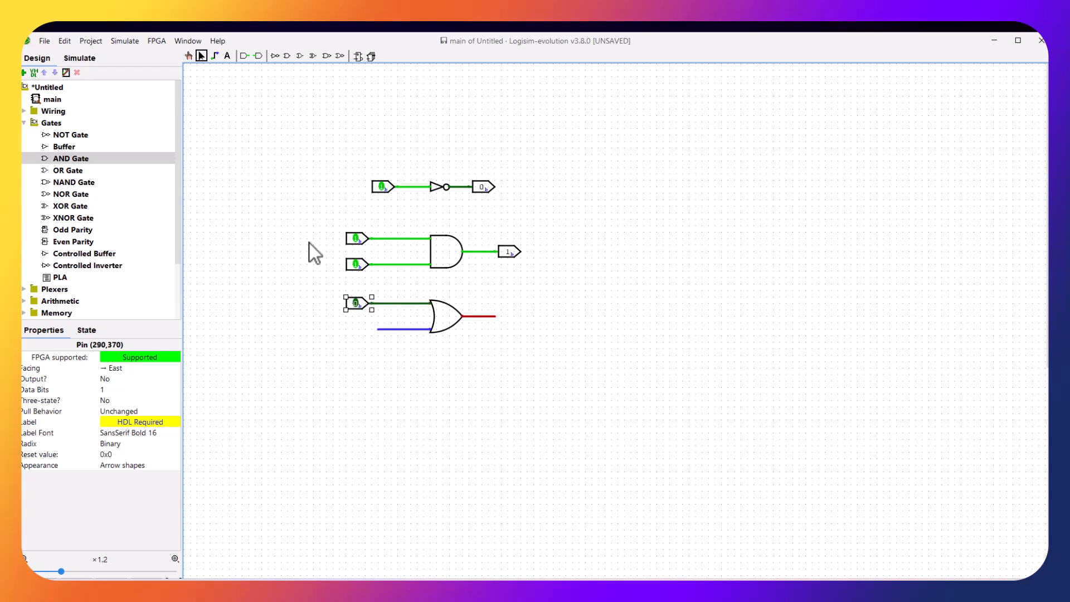
left_click(303, 271)
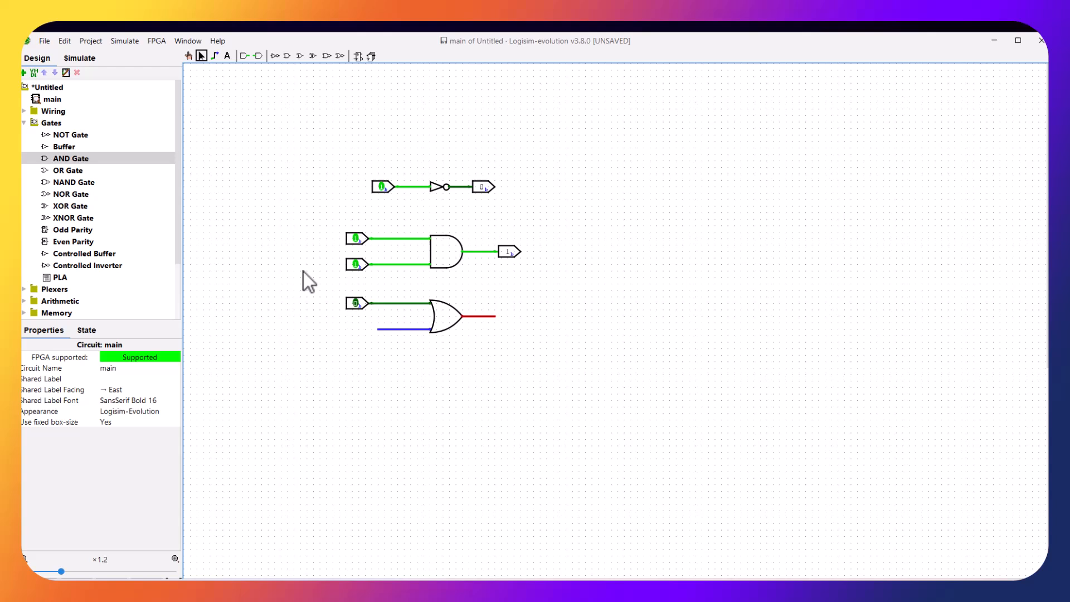
left_click(351, 305)
key("Delete")
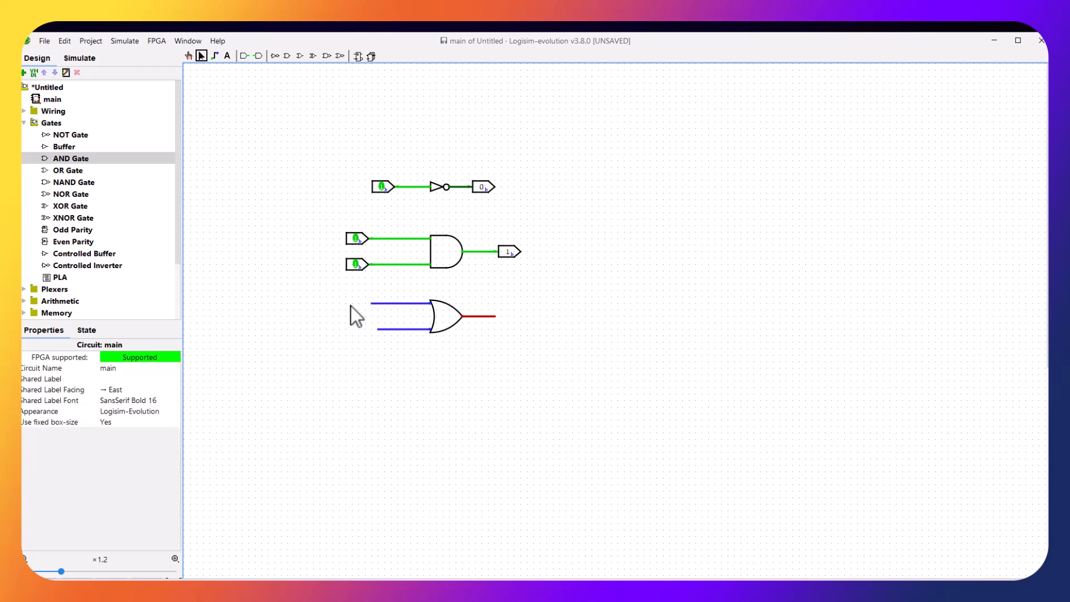
Duplicate the AND gate's two input pins and attach the copies to the OR gate's input wires
left_click_drag(323, 212, 377, 290)
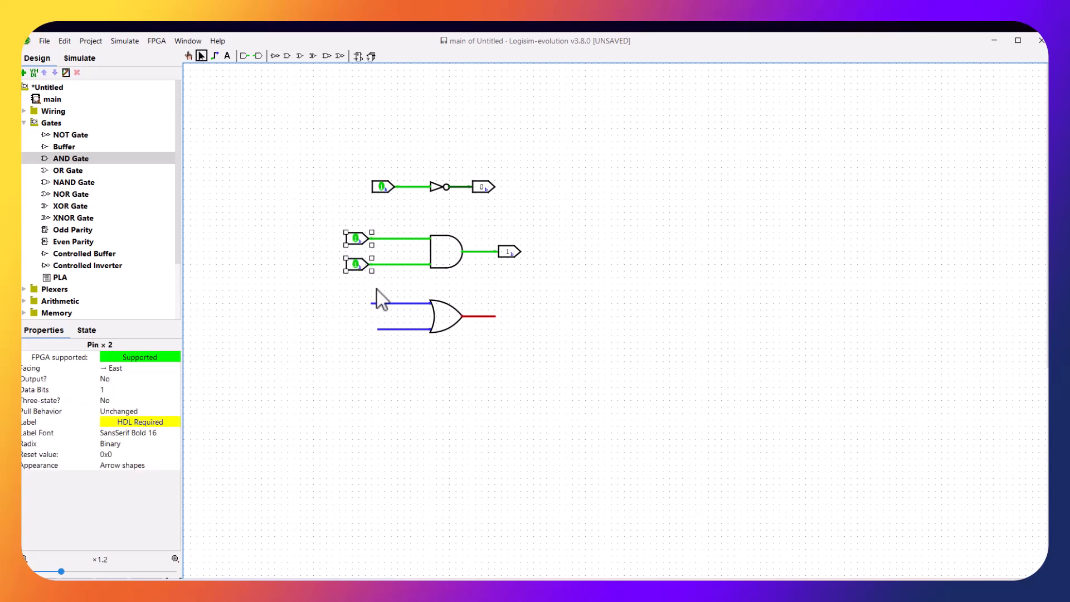
left_click(323, 304)
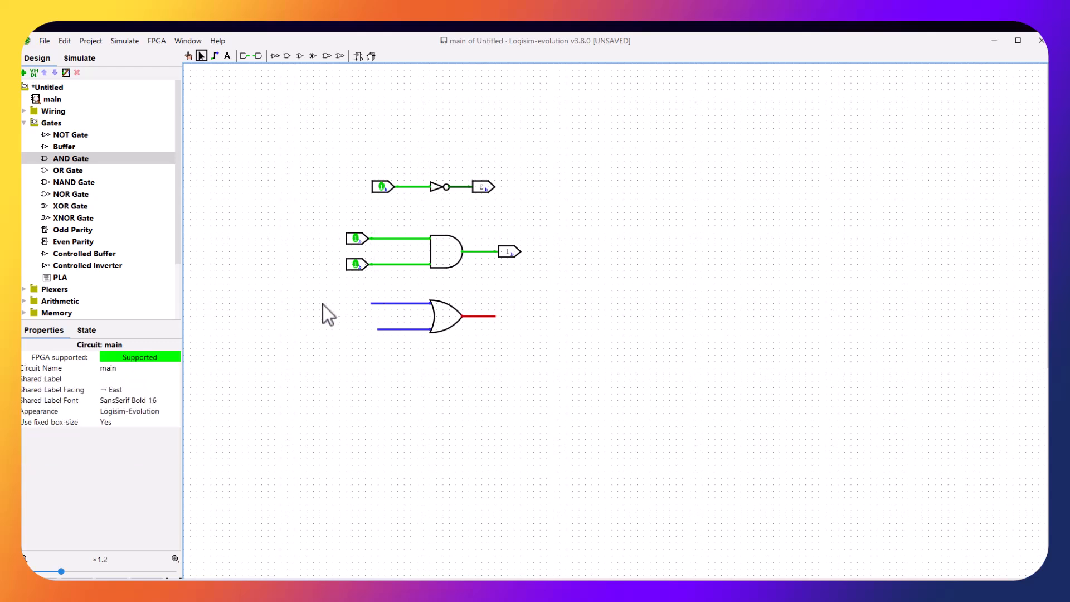
key("ctrl+d")
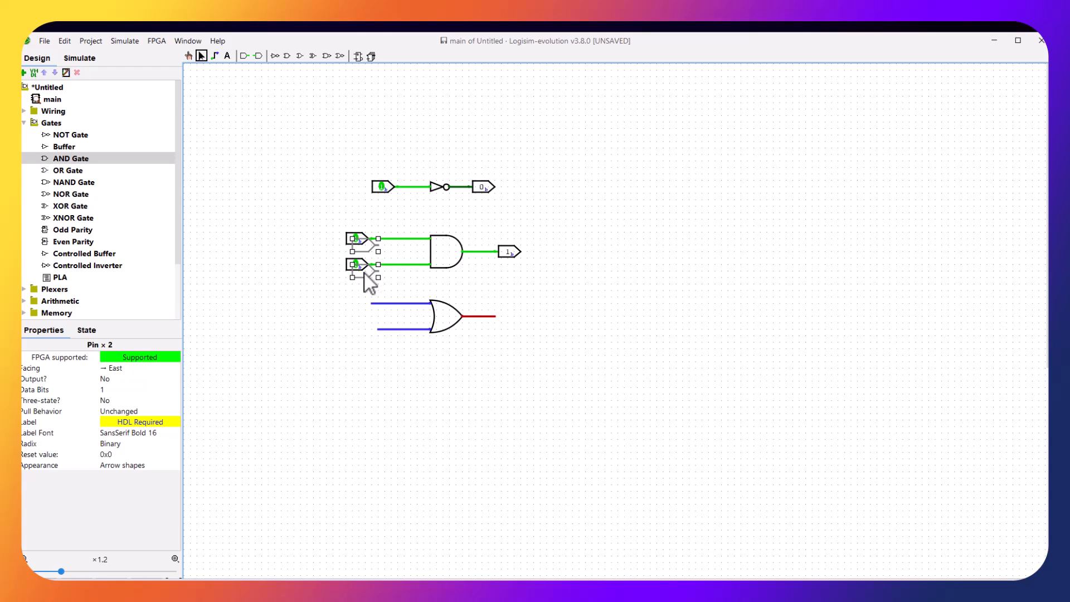
left_click_drag(365, 273, 359, 328)
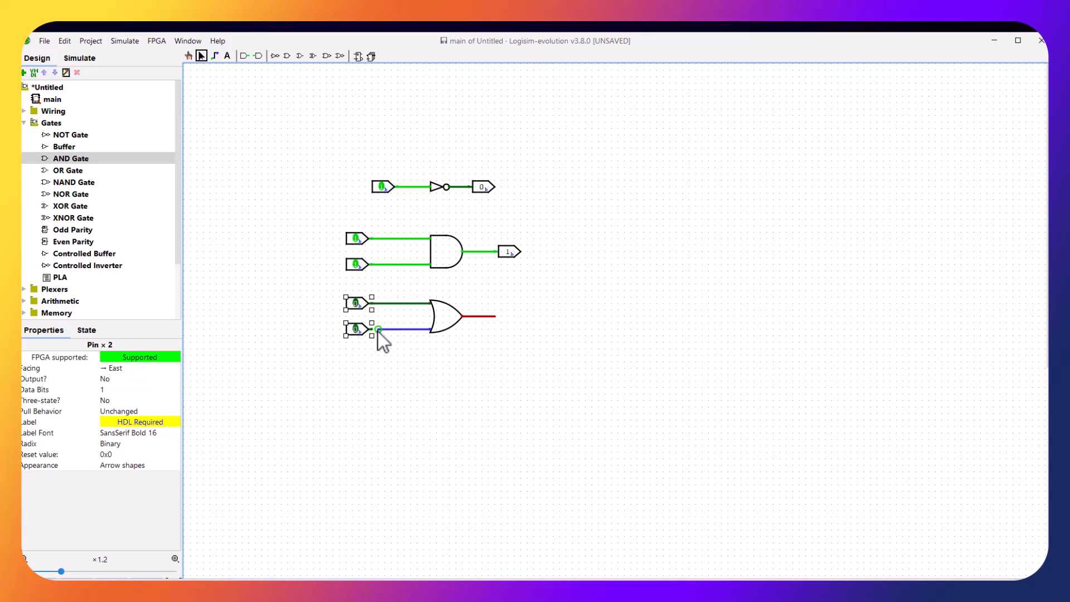
left_click(434, 349)
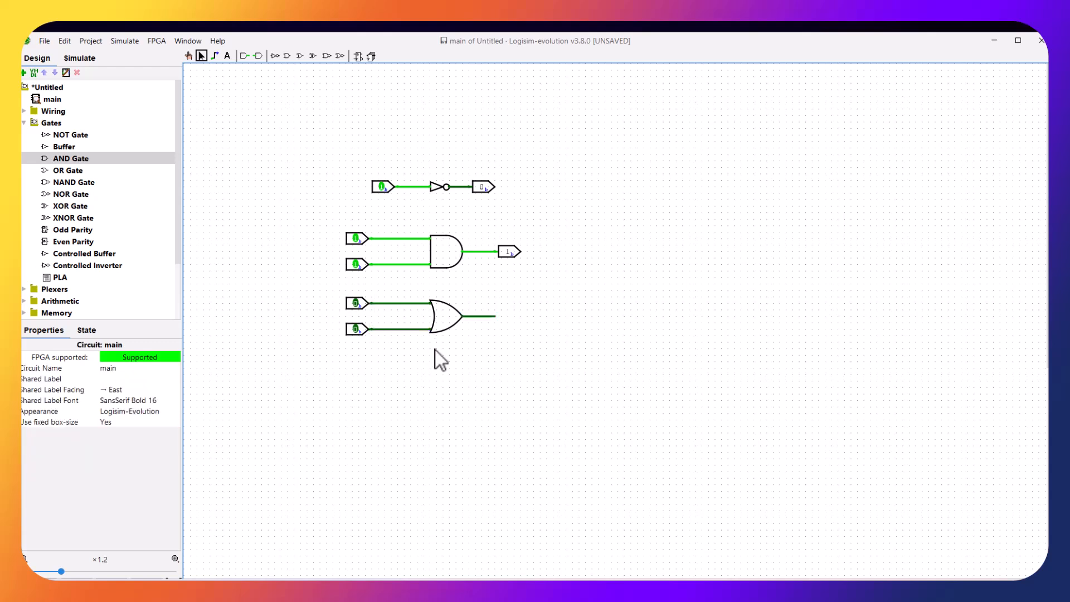
Duplicate the AND gate's output pin, attach the copy to the OR gate's output wire and clear the selection
left_click(508, 253)
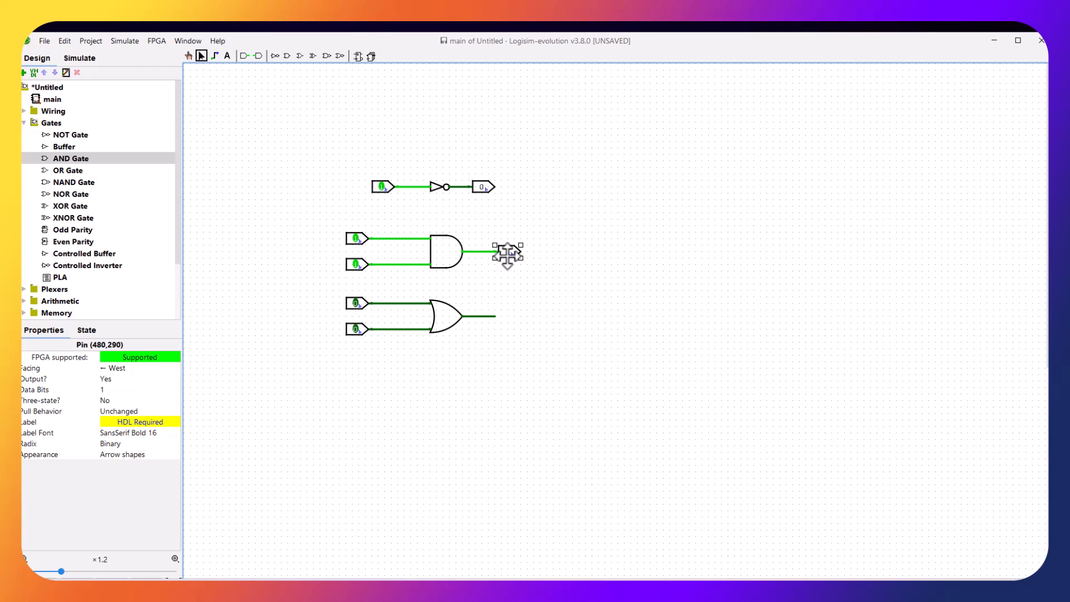
left_click_drag(508, 255, 514, 315)
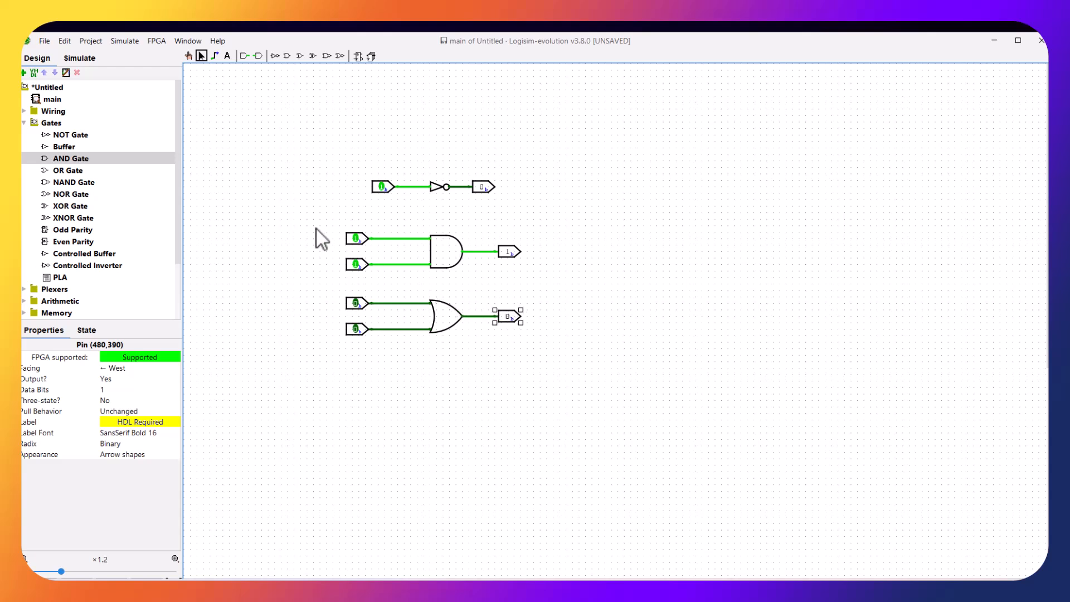
left_click(289, 217)
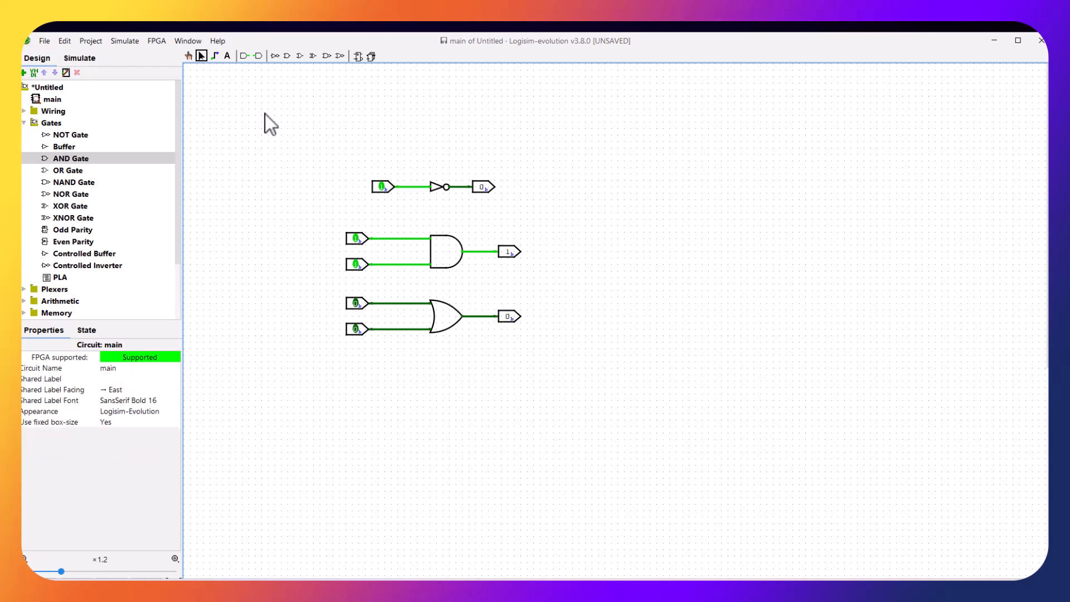
Test the OR gate by setting each input pin to 1 on its own, and finish with both inputs at 1
left_click(189, 56)
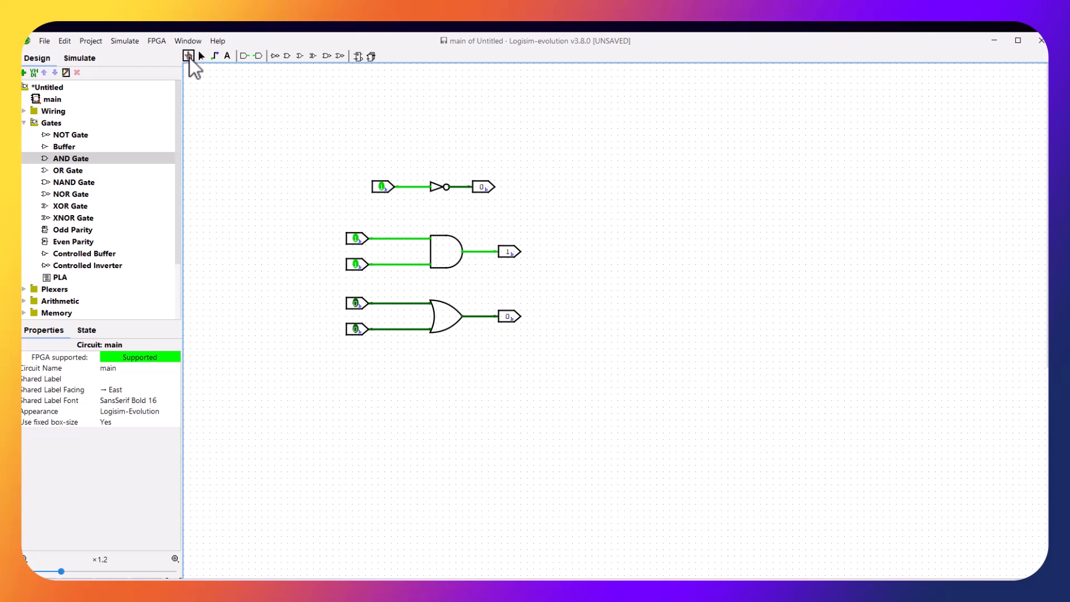
left_click(356, 304)
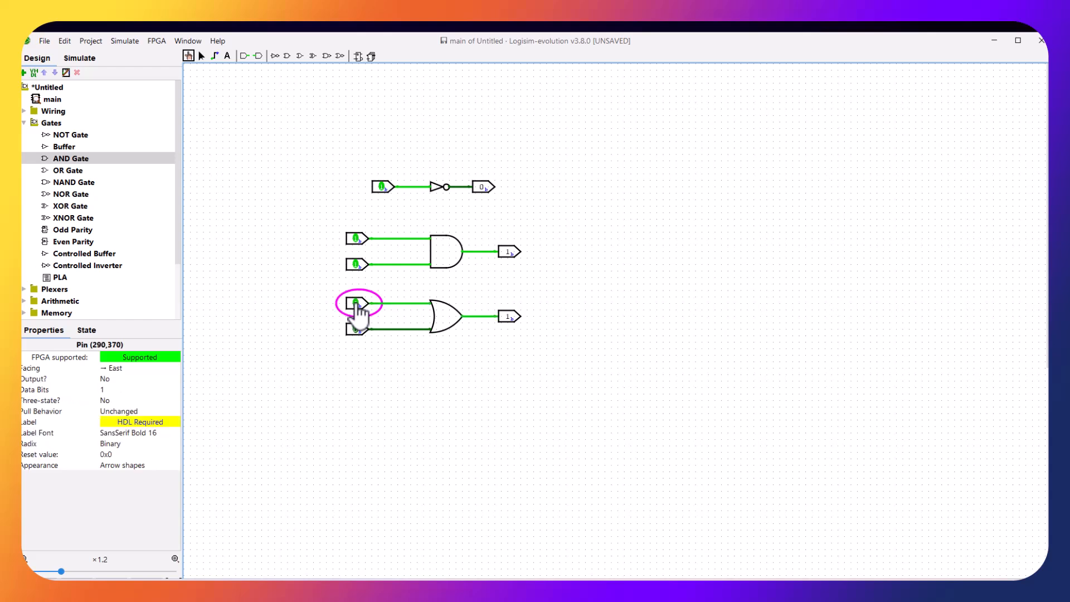
left_click(357, 303)
left_click(356, 329)
left_click(356, 328)
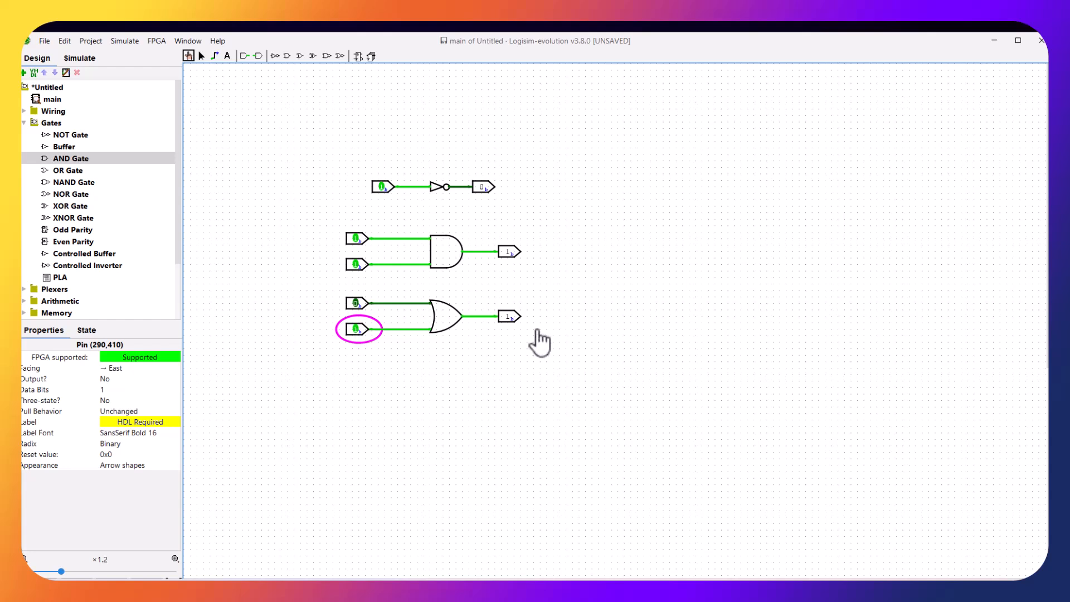
left_click(357, 304)
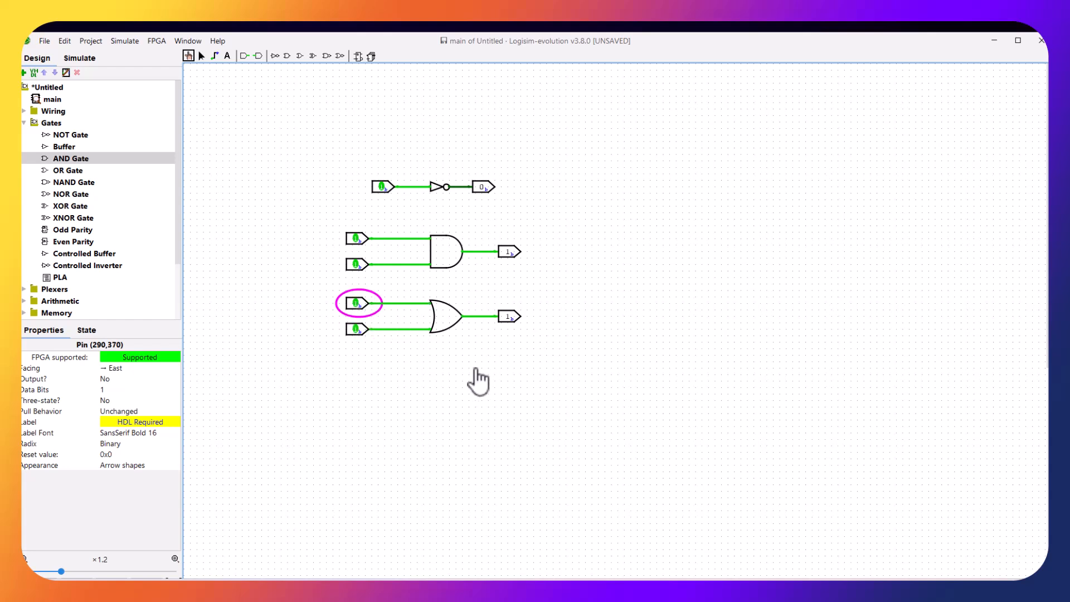
Delete both input pins of the OR gate, leaving its input wires in place
left_click(201, 56)
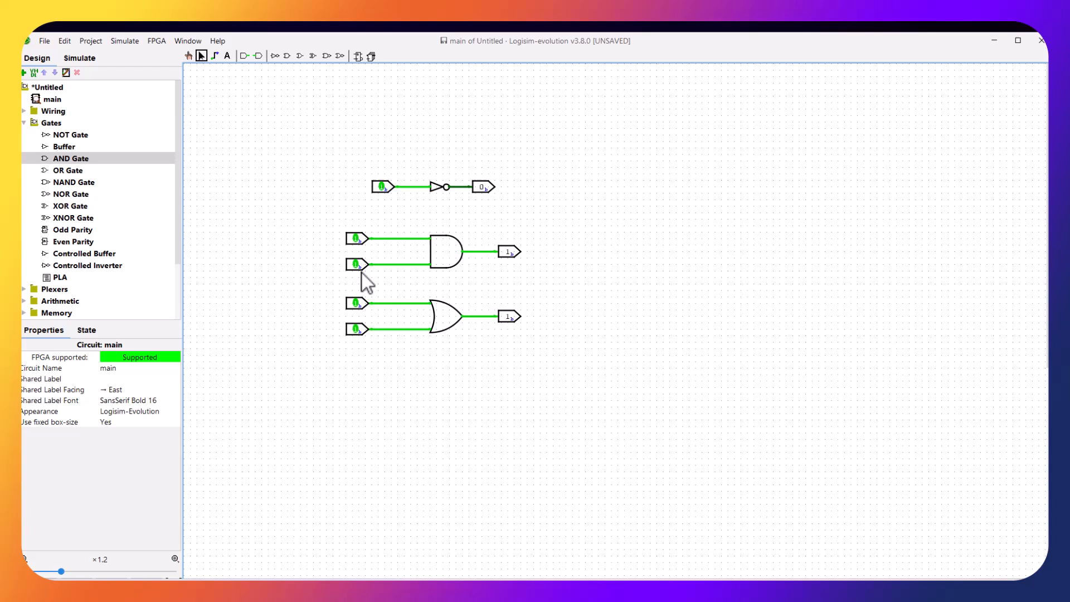
left_click(356, 306)
key("Delete")
key("ctrl+z")
key("Delete")
left_click(356, 332)
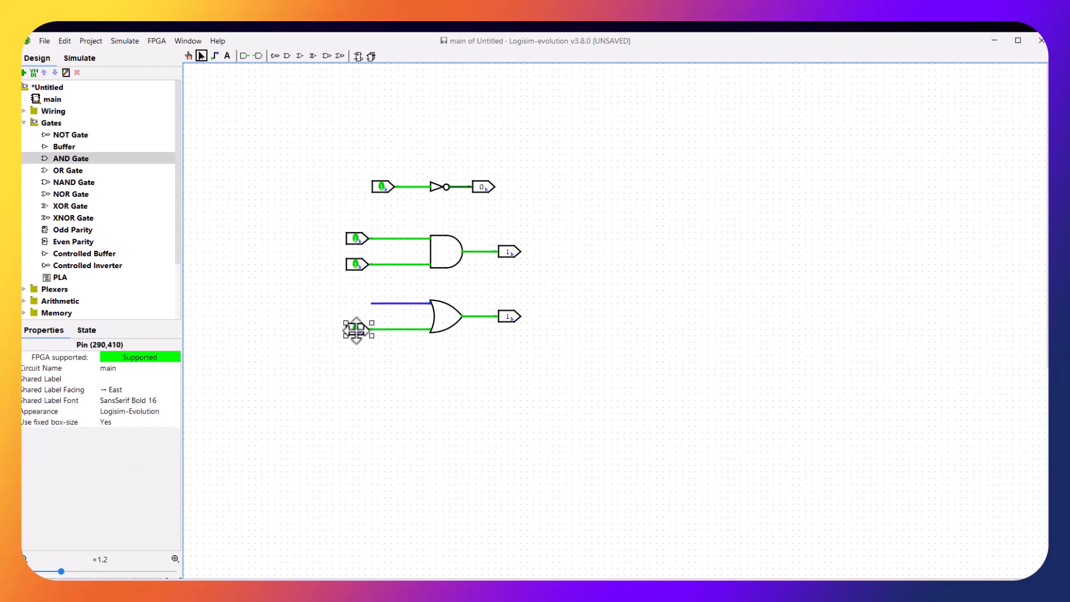
key("Delete")
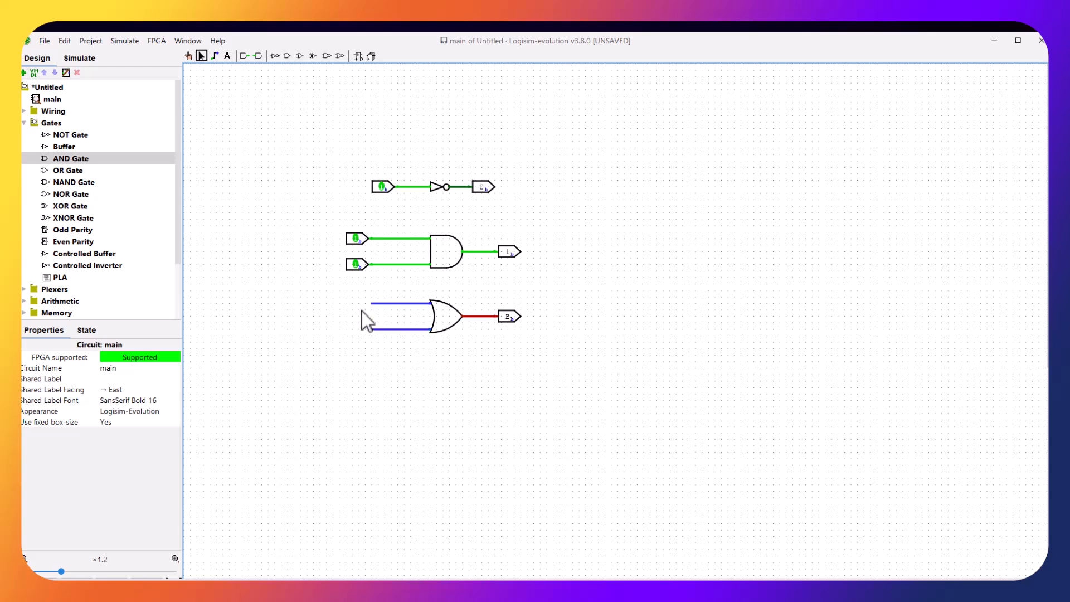
Branch wires from the AND gate's two input wires down to the OR gate's inputs so both gates share the pins
left_click_drag(371, 303, 404, 303)
left_click_drag(404, 238, 408, 303)
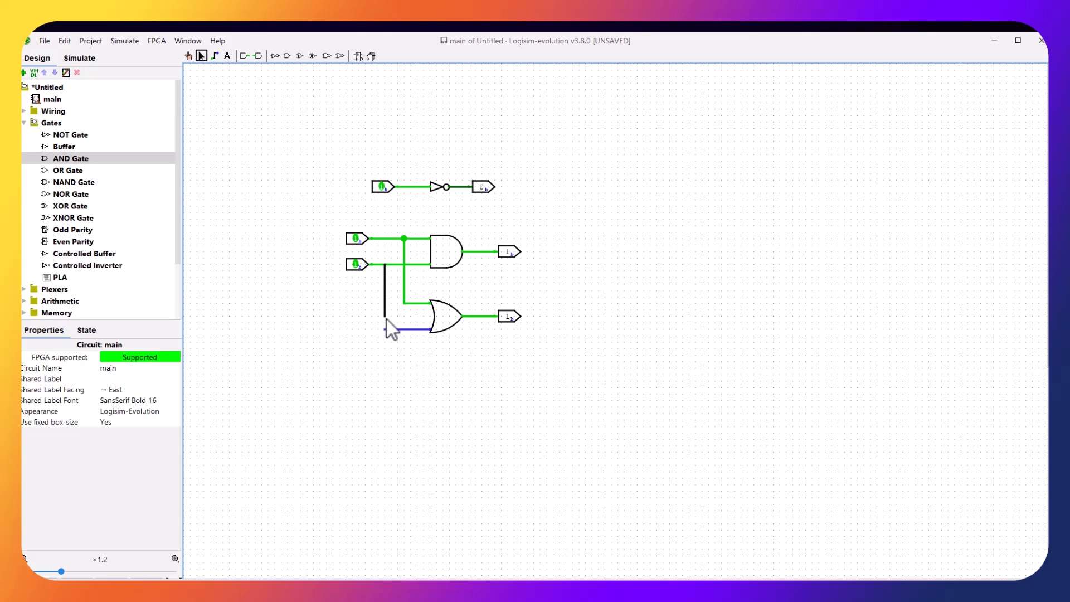
left_click_drag(386, 329, 386, 328)
Test both gates through the shared pins by setting each pin to 0 on its own, and finish with both at 0
left_click(356, 244)
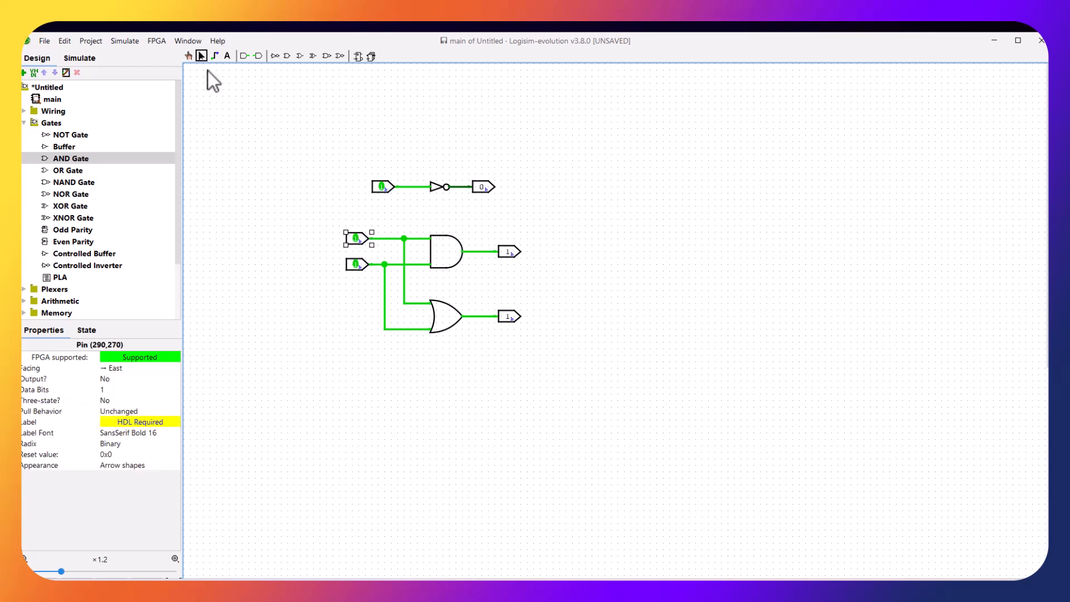
left_click(189, 55)
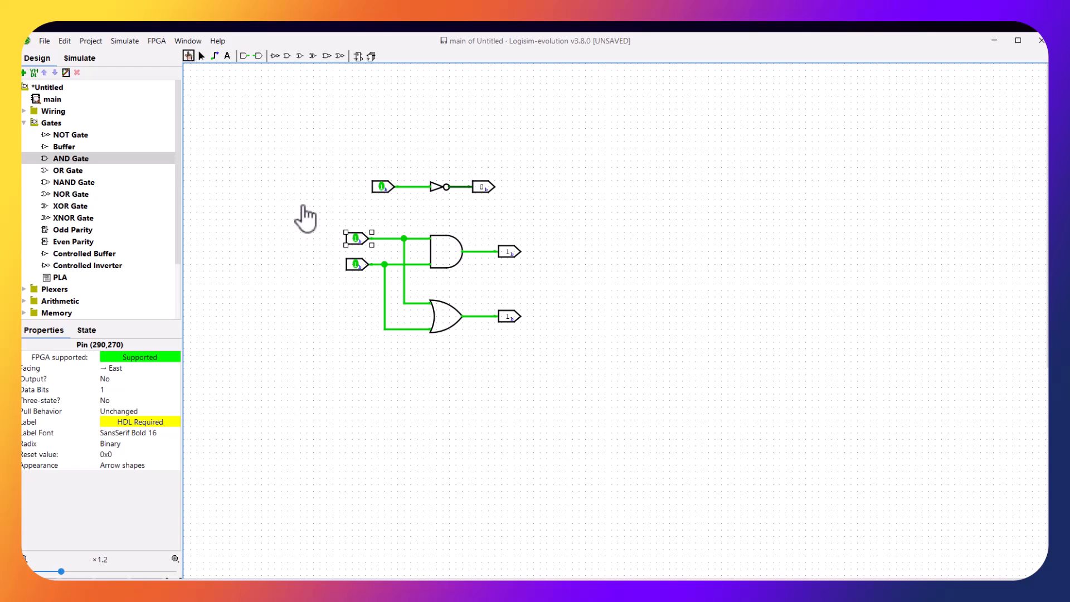
left_click(354, 239)
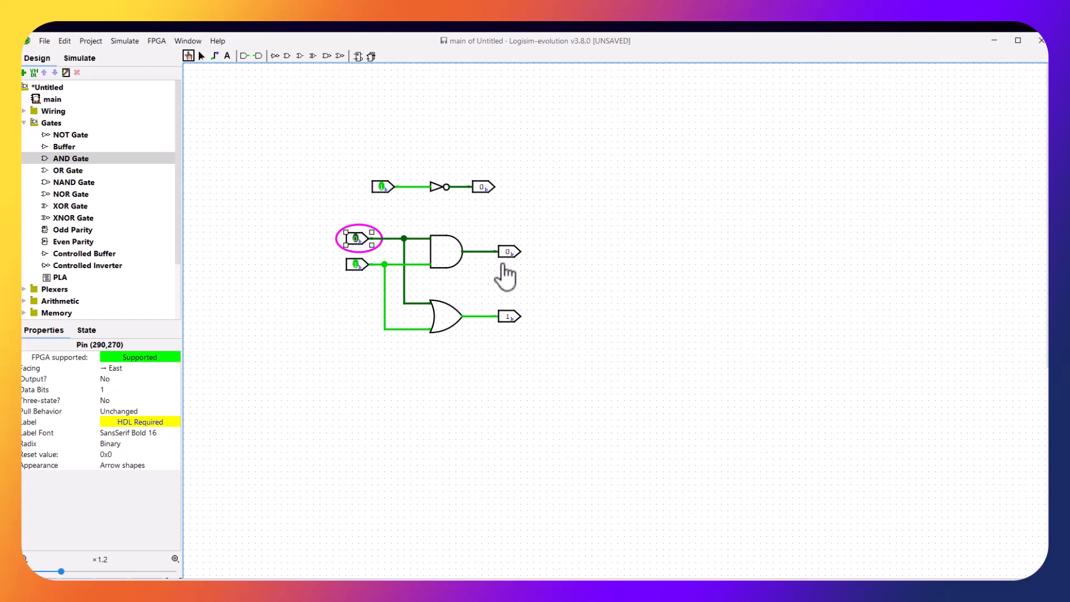
left_click(357, 265)
left_click(356, 239)
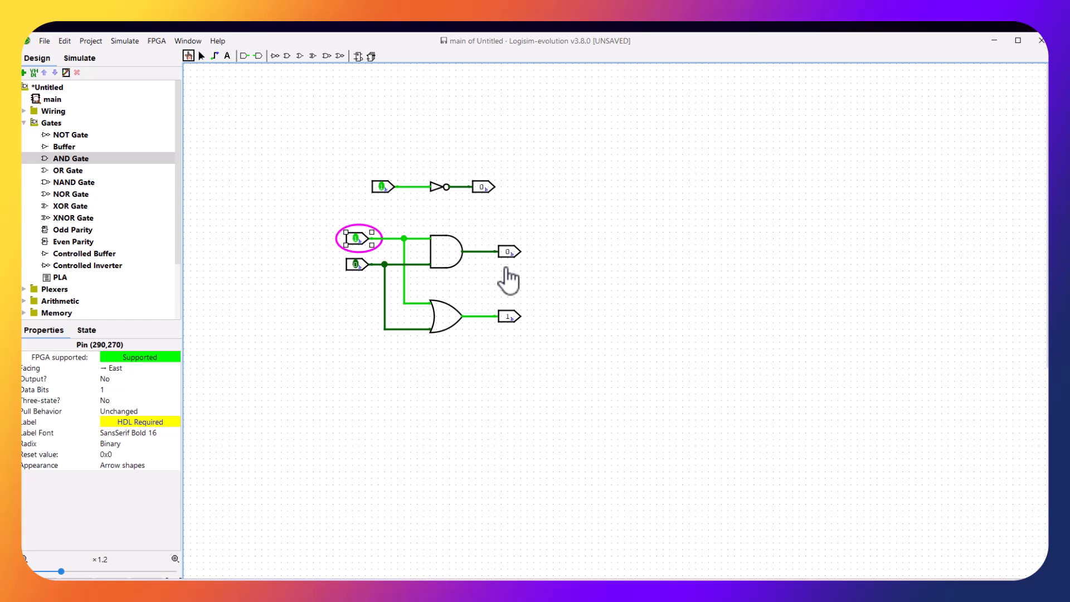
left_click(358, 240)
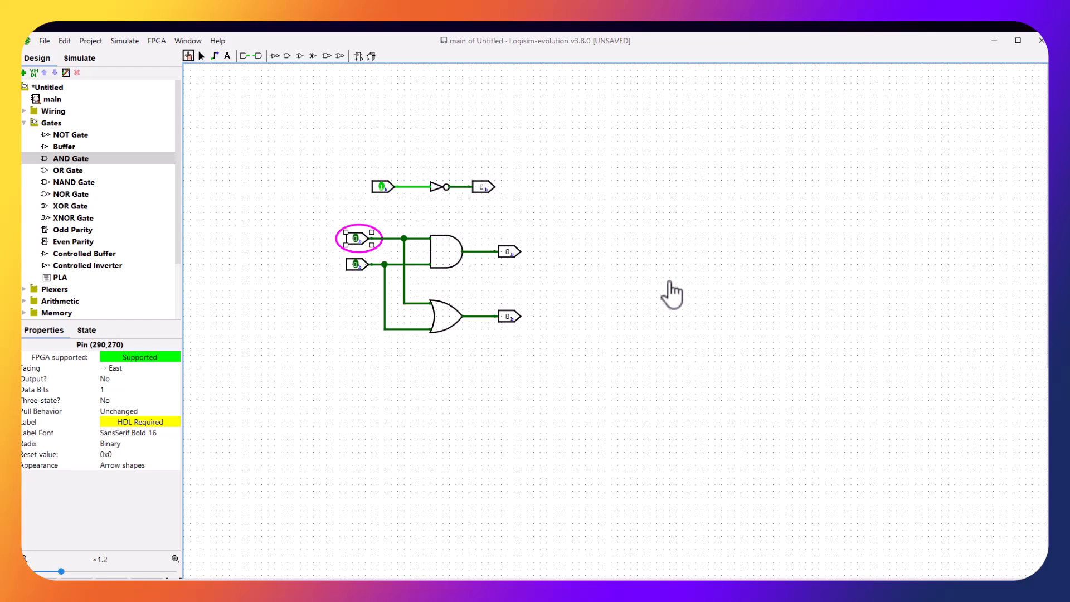
Delete the two vertical branch wires connecting the AND gate's inputs to the OR gate
left_click(201, 56)
left_click(264, 267)
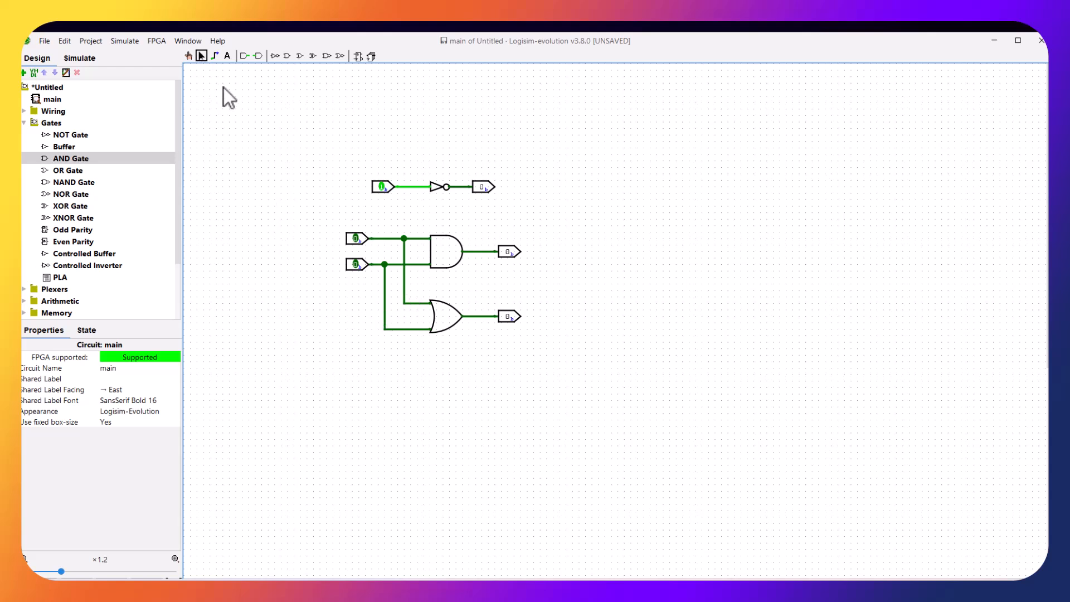
left_click(384, 286)
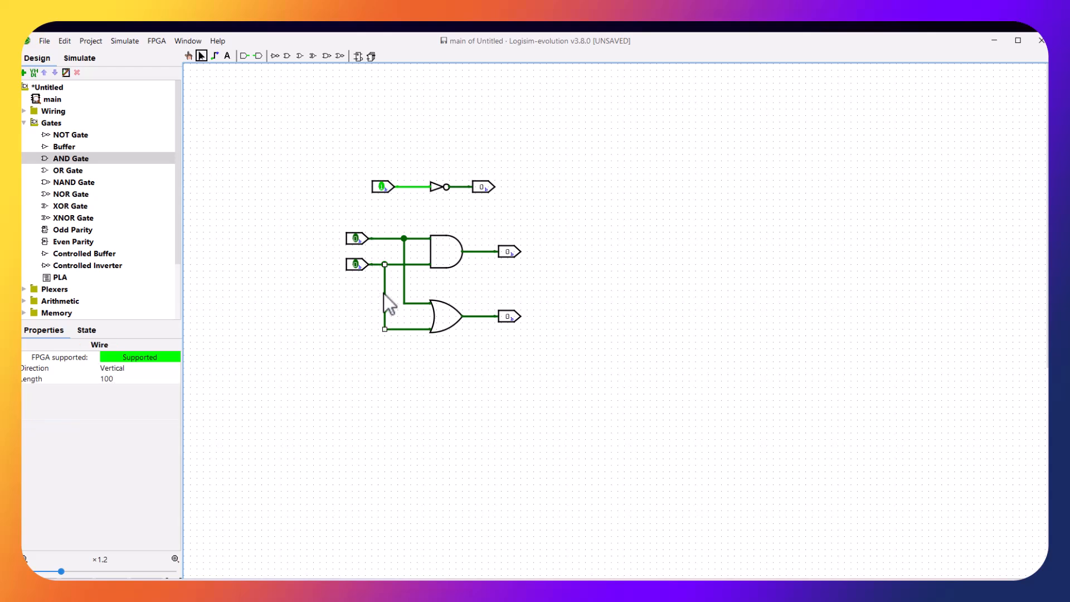
key("Delete")
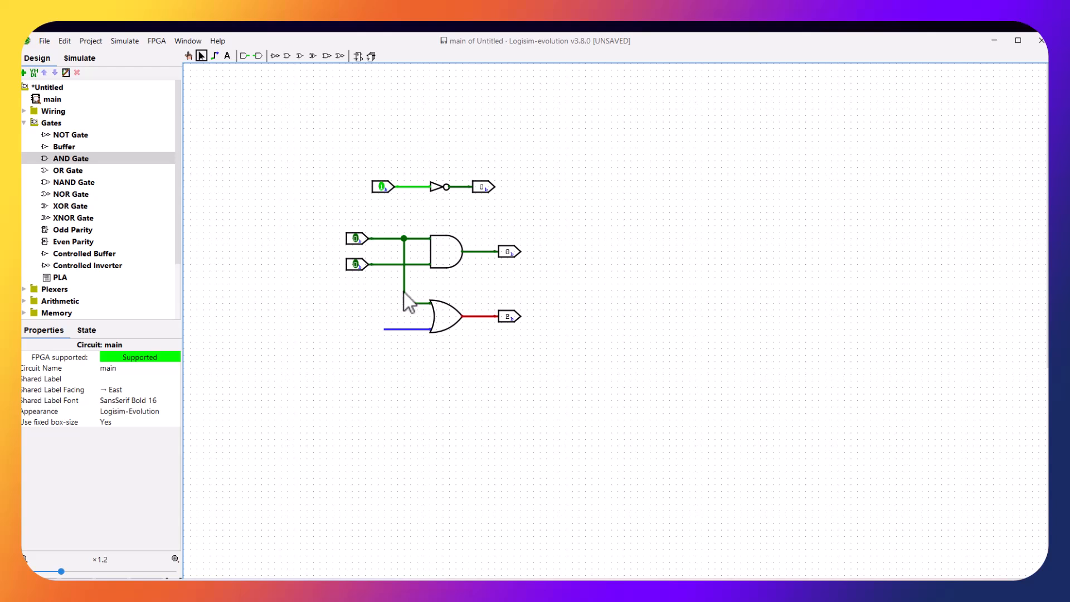
left_click(404, 283)
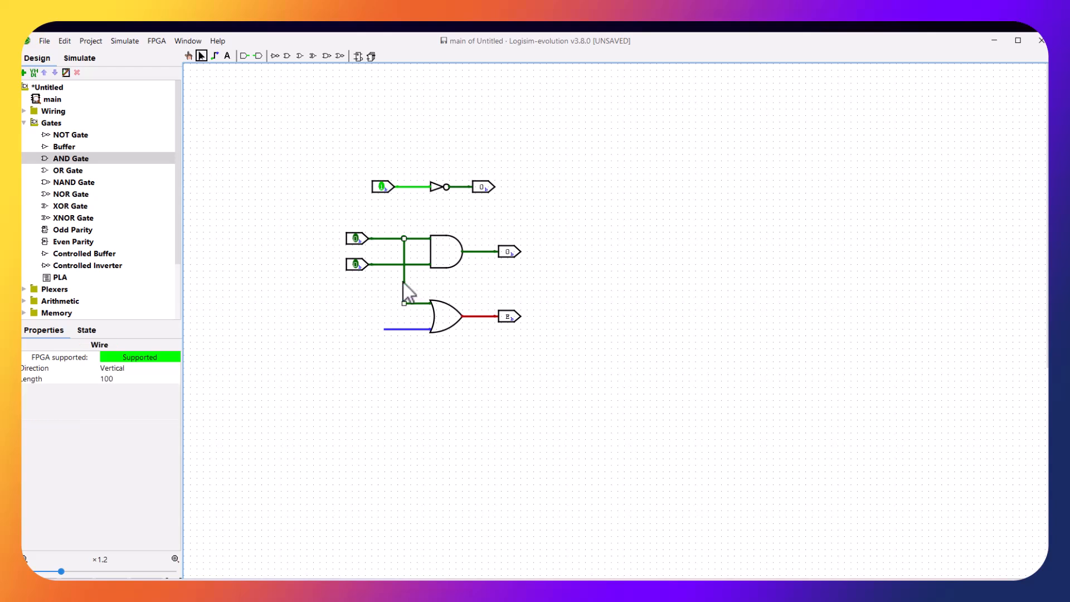
key("Delete")
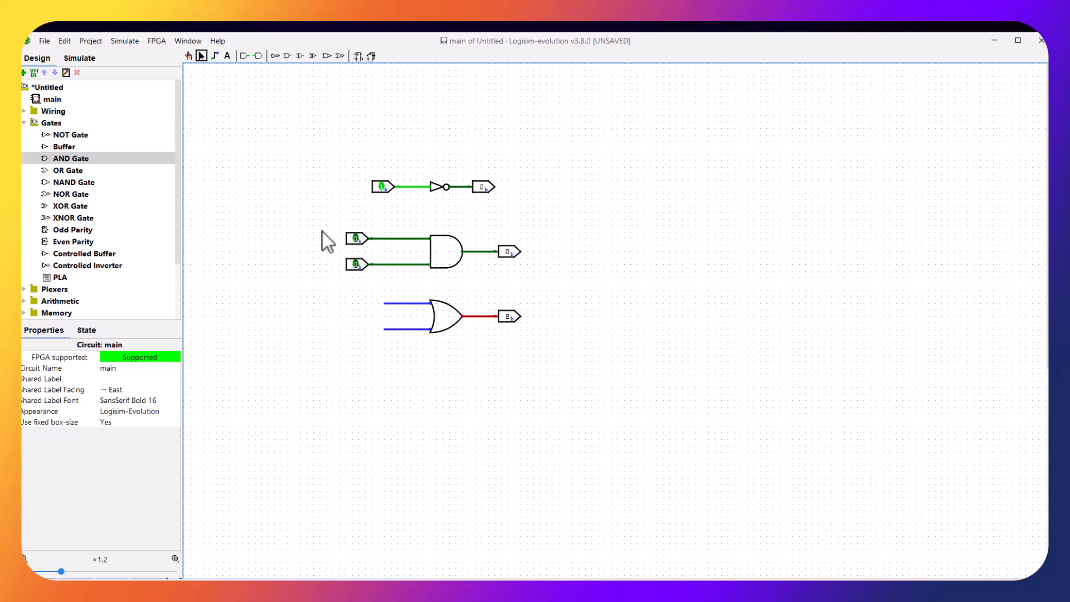
Duplicate the AND gate's two input pins and attach the copies to the OR gate's open input wires
left_click_drag(331, 221, 385, 283)
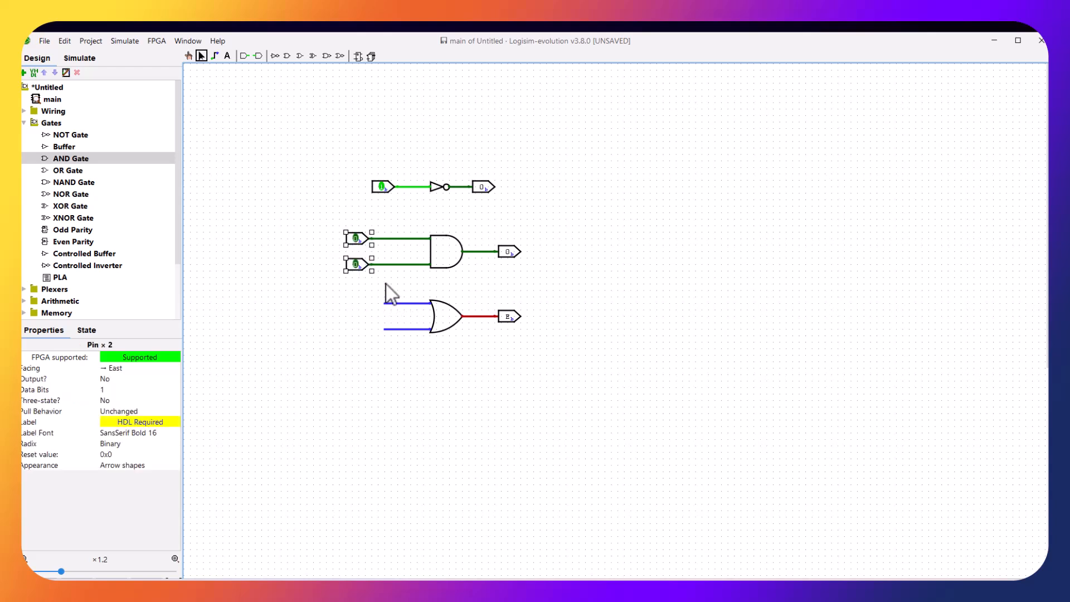
key("ctrl+d")
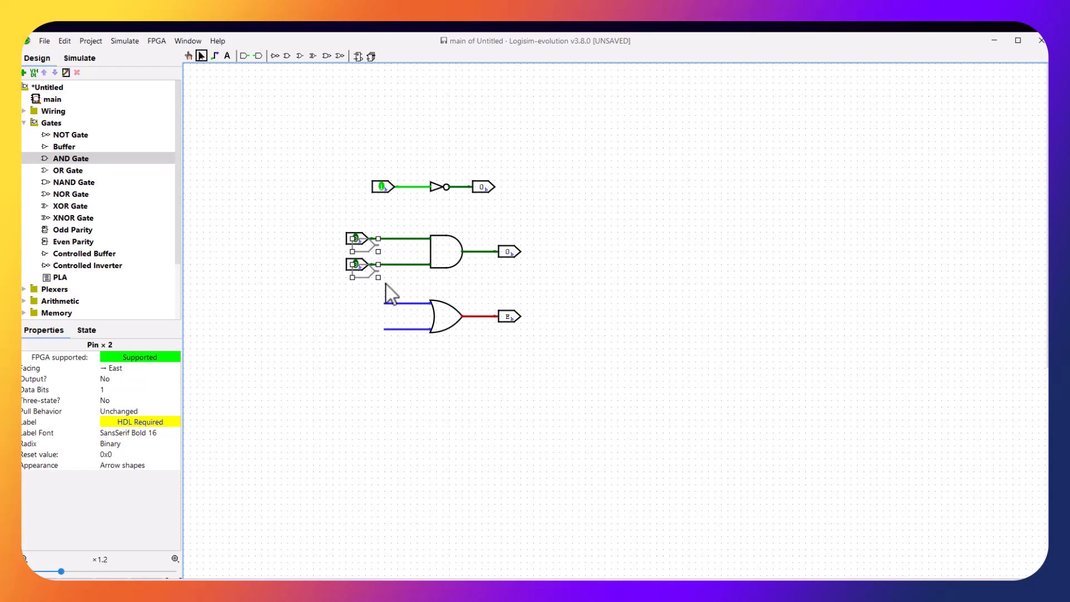
left_click_drag(371, 276, 373, 332)
left_click(387, 364)
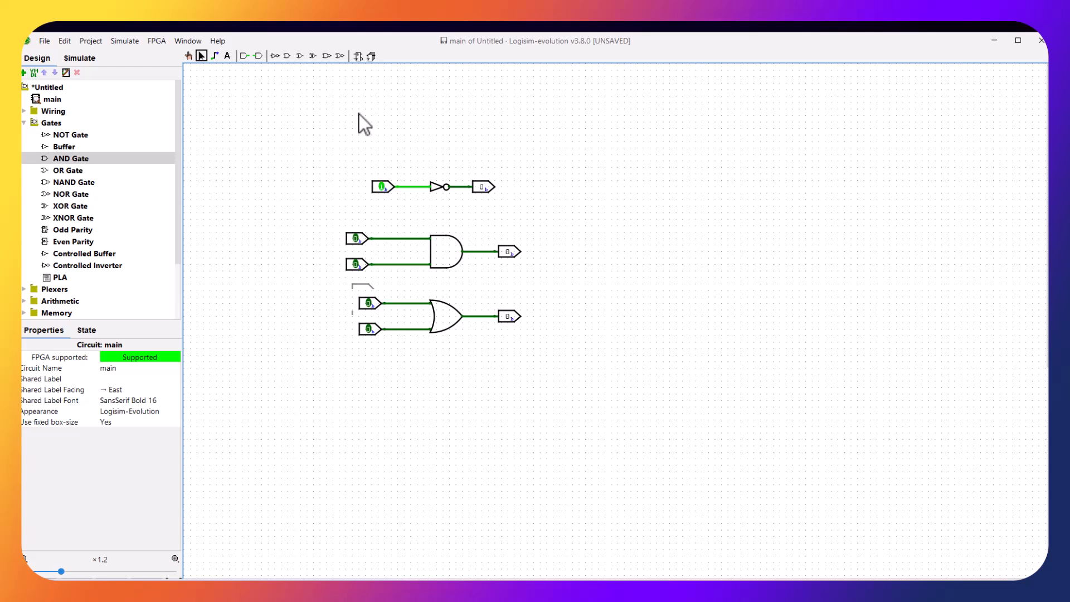
Place an XOR gate below the OR gate and extend short wires from its inputs and output
left_click(314, 56)
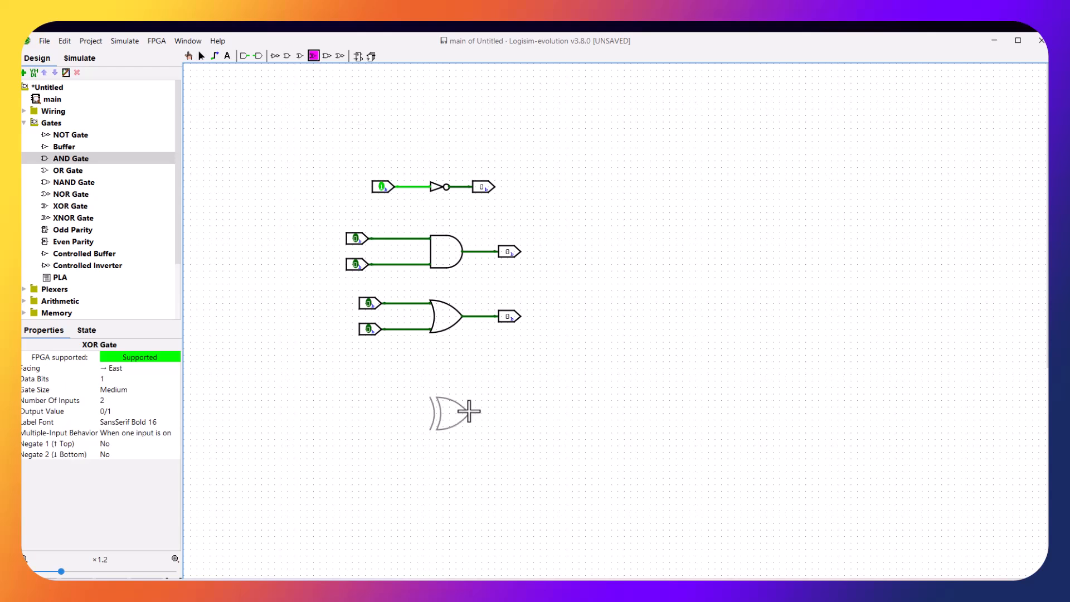
left_click(468, 394)
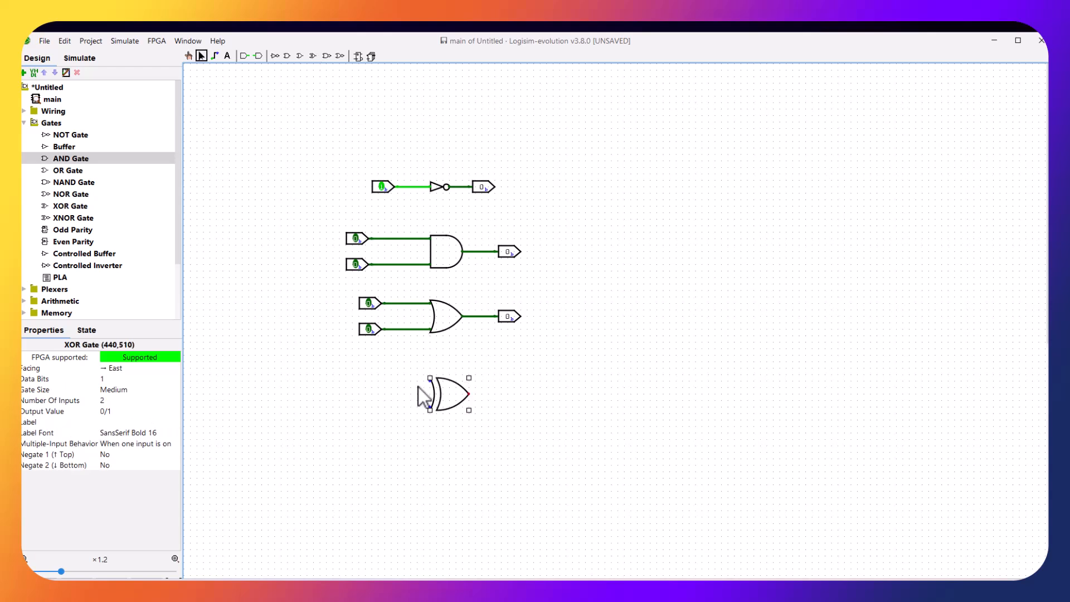
left_click_drag(430, 382, 417, 381)
left_click_drag(491, 393, 489, 394)
Add two input pins and connect them to the XOR gate's upper and lower input wires
left_click(245, 57)
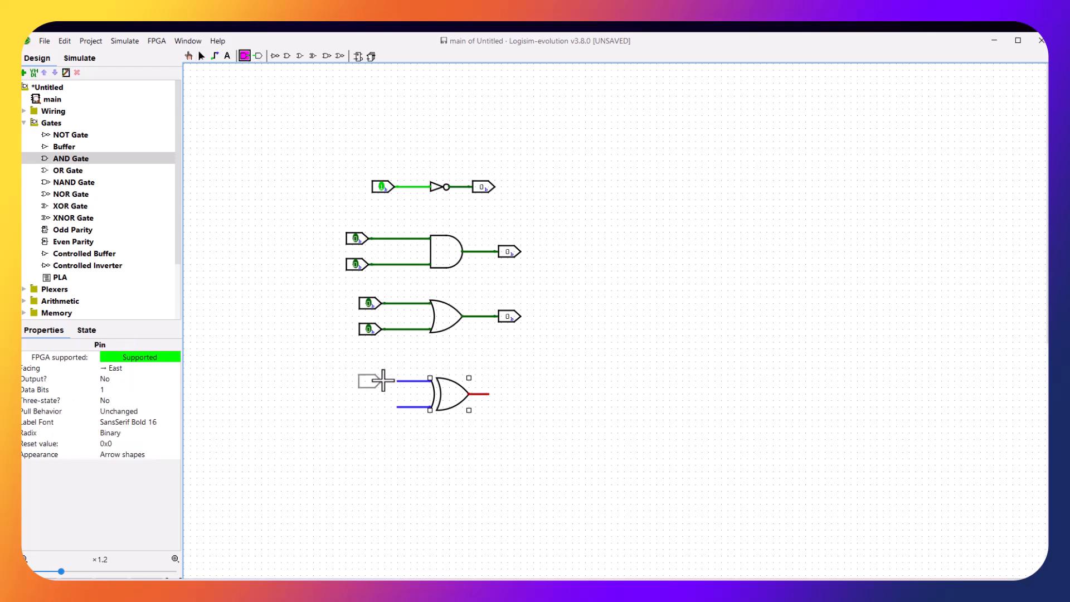
left_click(383, 381)
left_click_drag(389, 382, 383, 382)
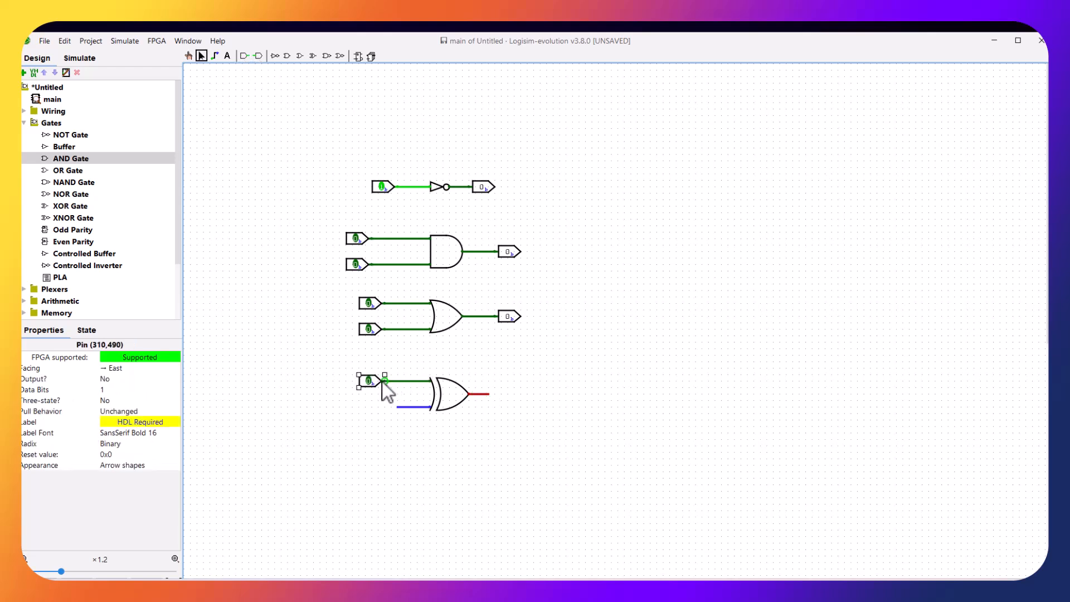
left_click(245, 57)
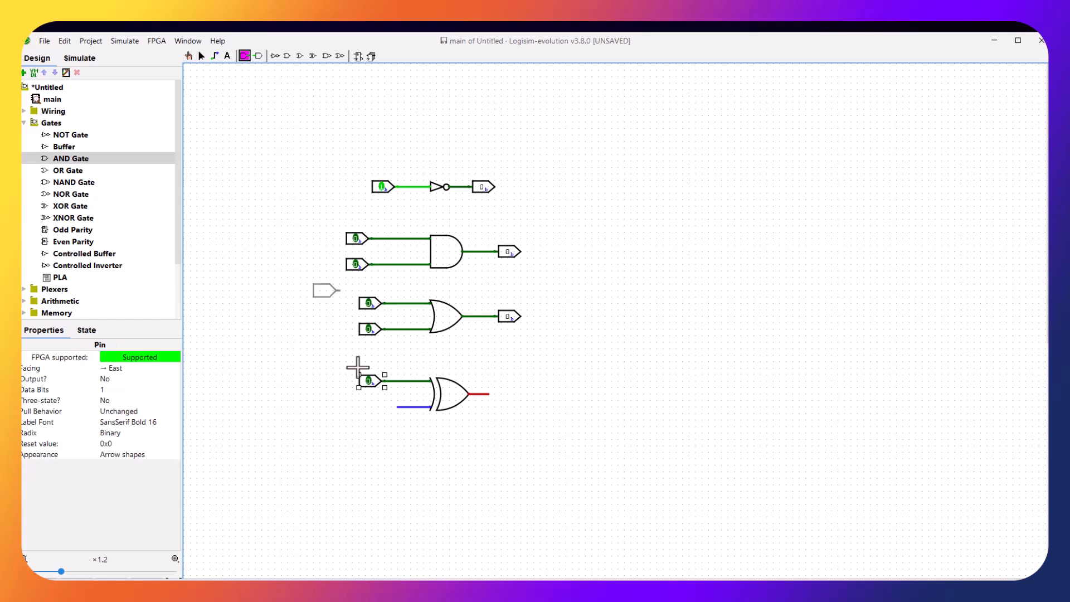
left_click(384, 407)
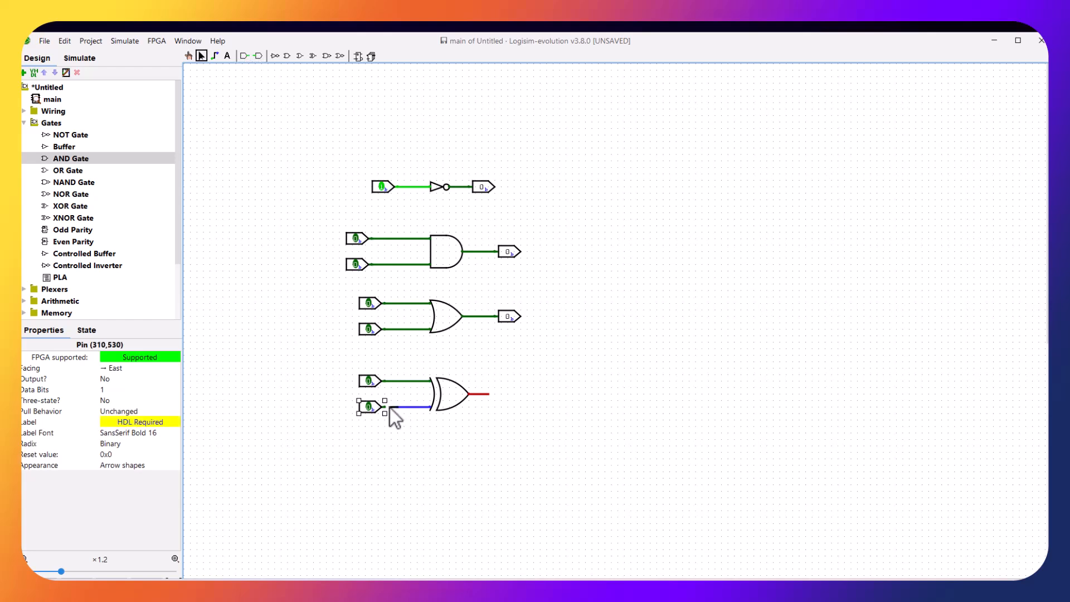
left_click_drag(389, 407, 386, 406)
Try an input pin wired to the XOR gate's output, with the gate's upper input set to 1
left_click(244, 56)
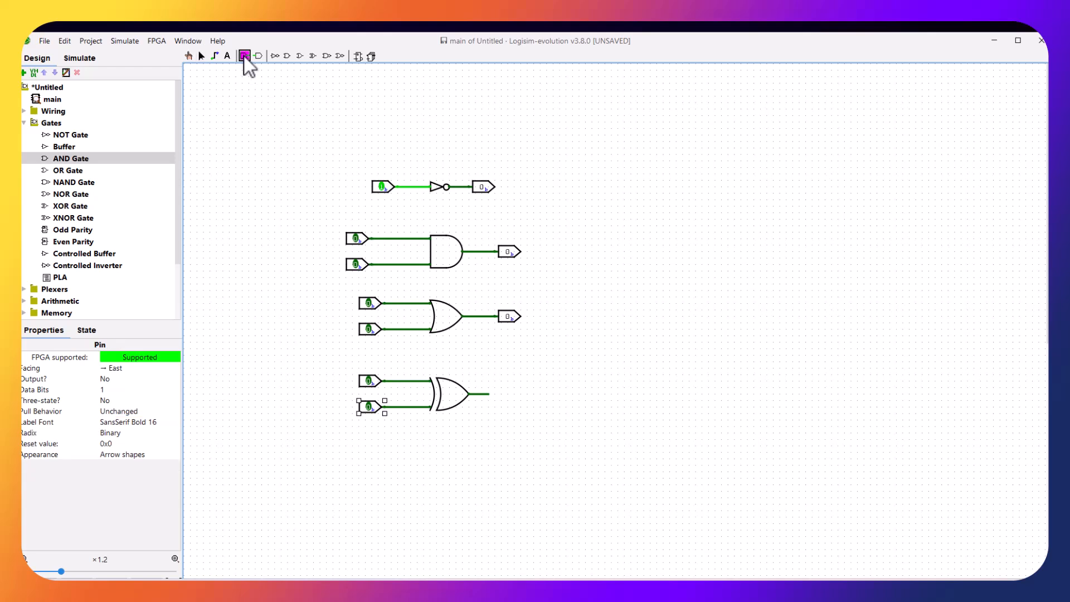
left_click(494, 418)
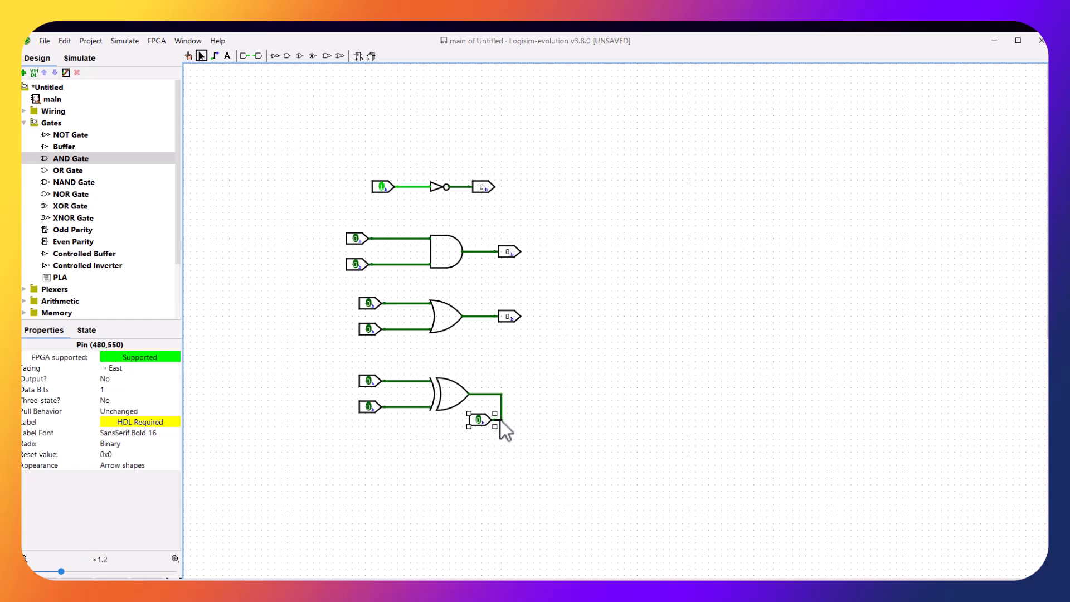
left_click(440, 445)
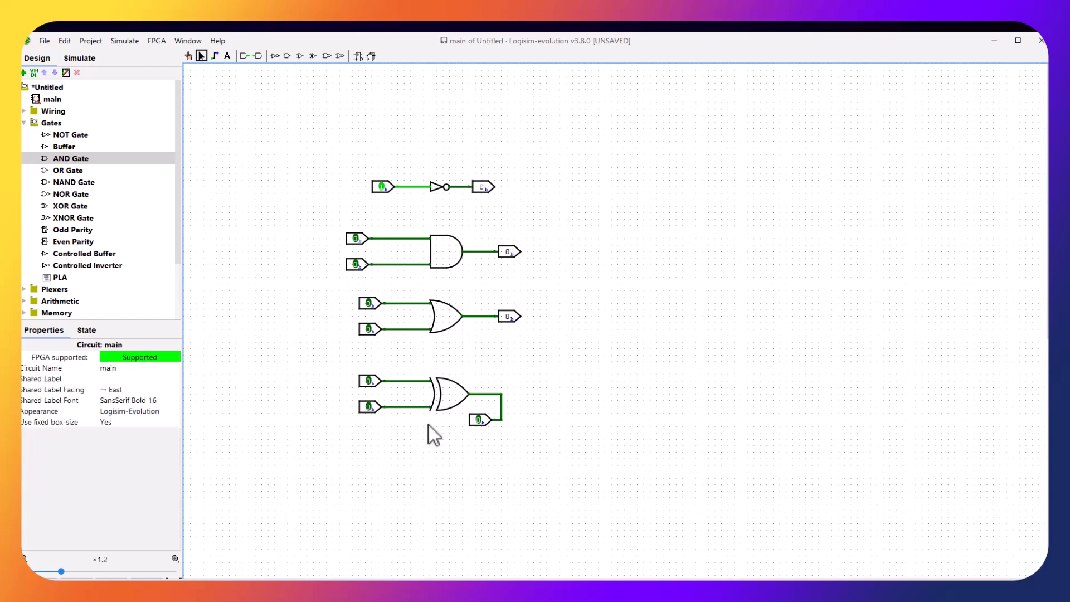
left_click(187, 57)
left_click(367, 381)
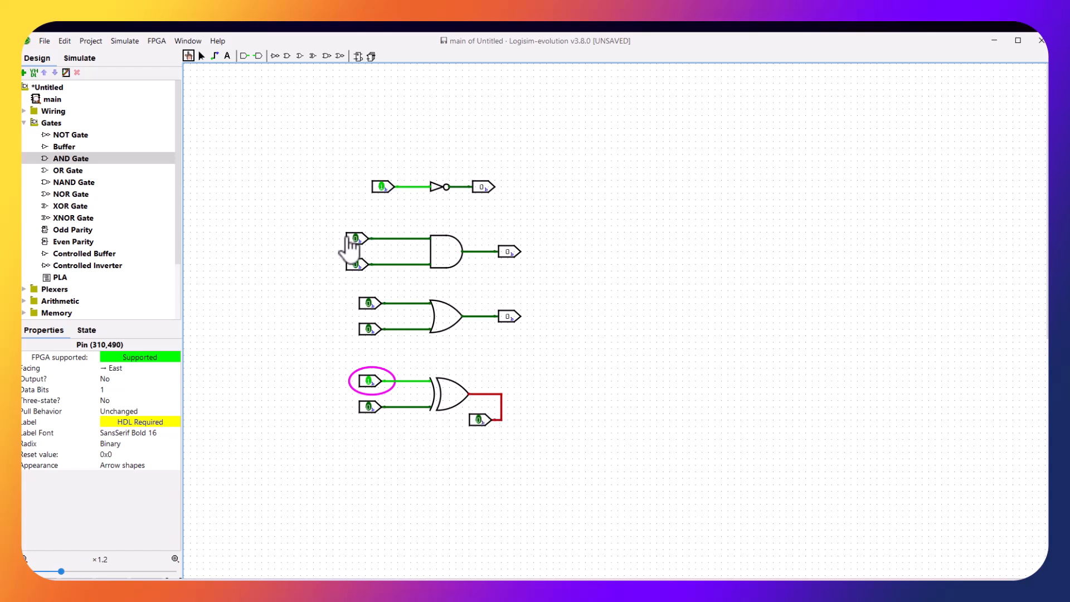
Delete the input pin on the XOR gate's output wire and place an output pin beside it
left_click(201, 55)
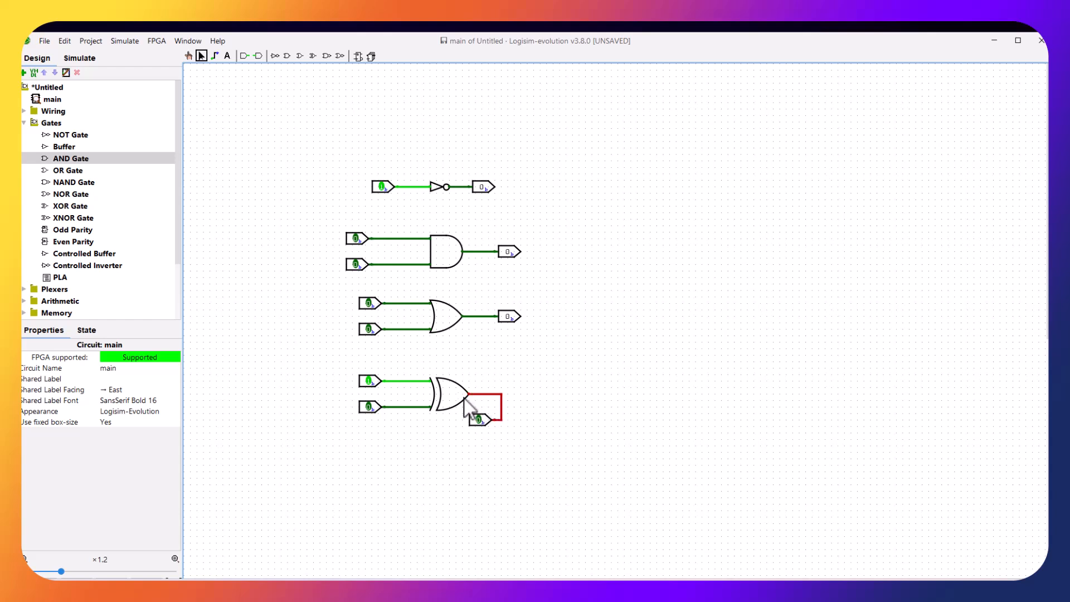
left_click(477, 422)
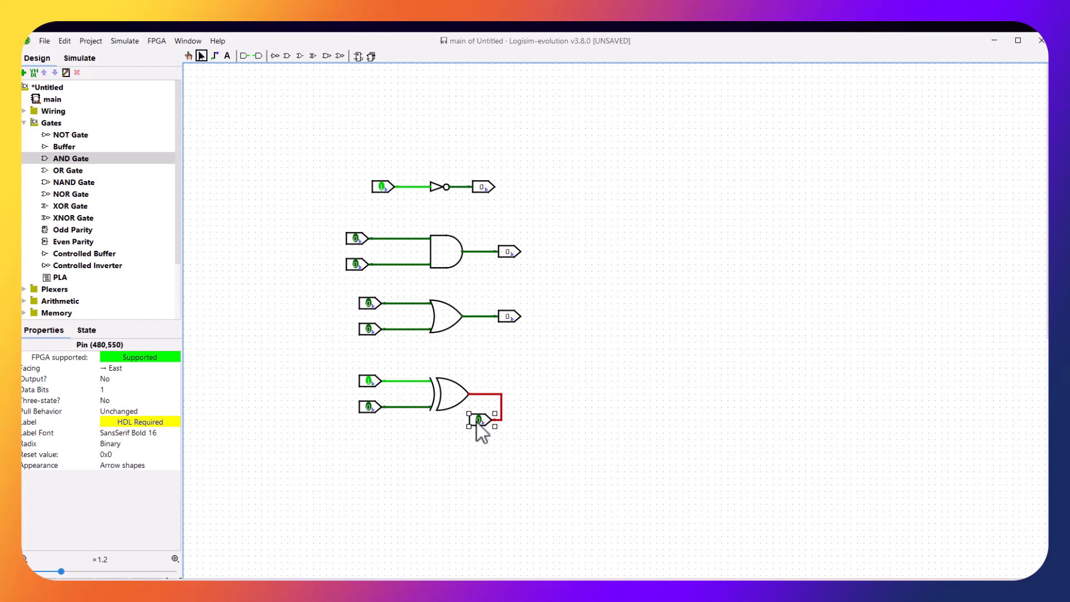
key("Delete")
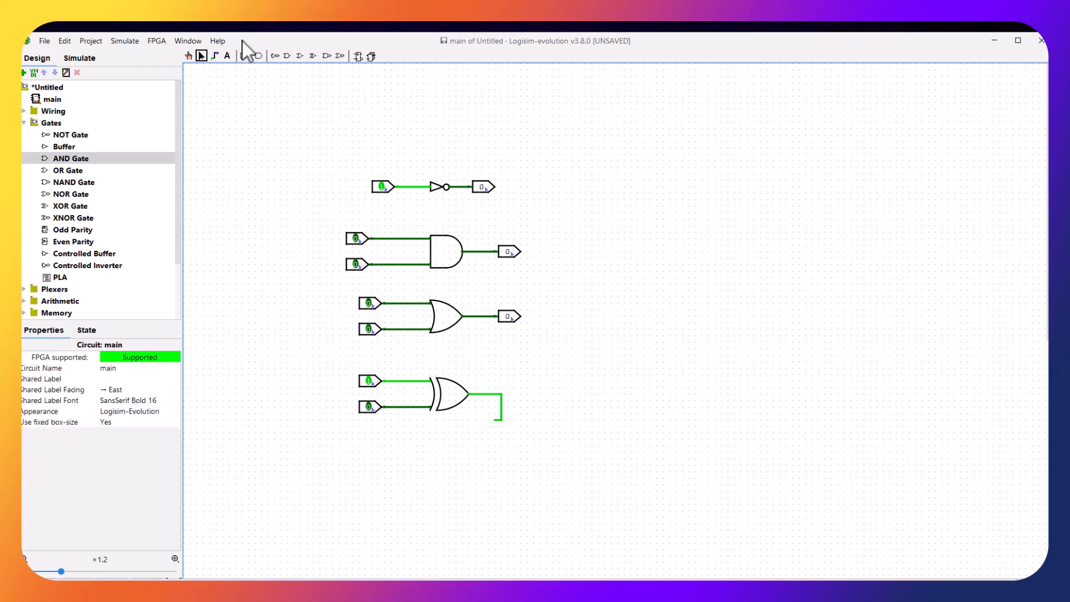
left_click(257, 57)
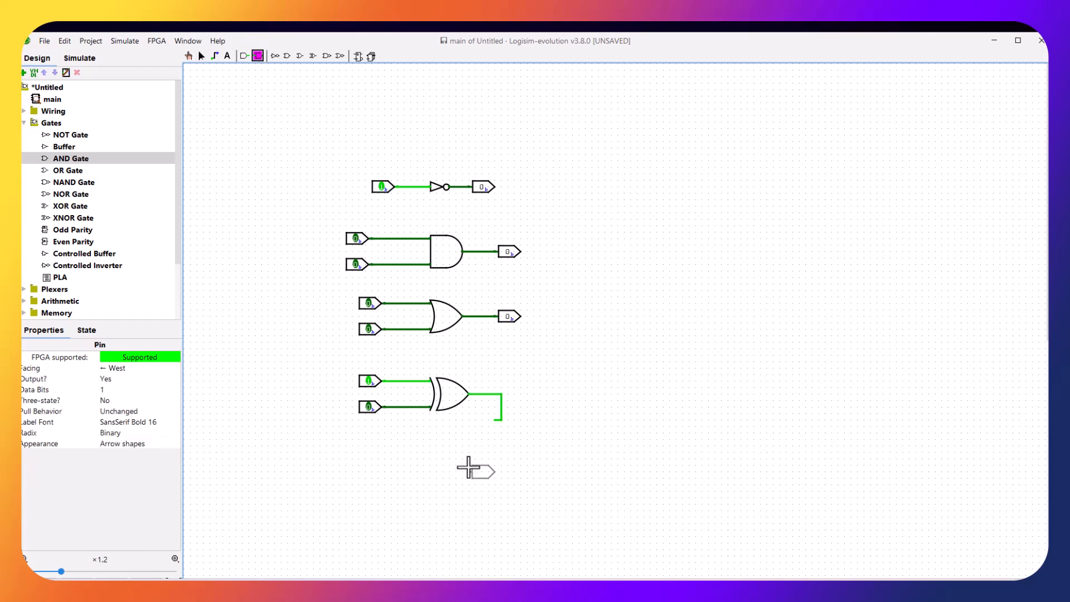
left_click(522, 400)
Delete the leftover vertical wire and stub, and move the output pin onto the end of the XOR gate's output wire
left_click(501, 413)
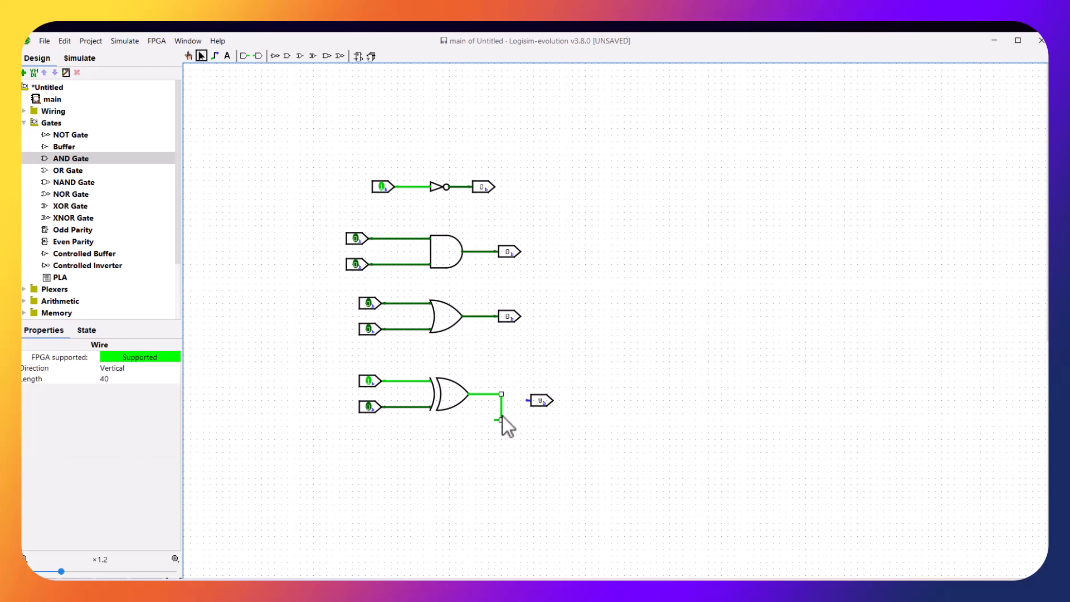
key("Delete")
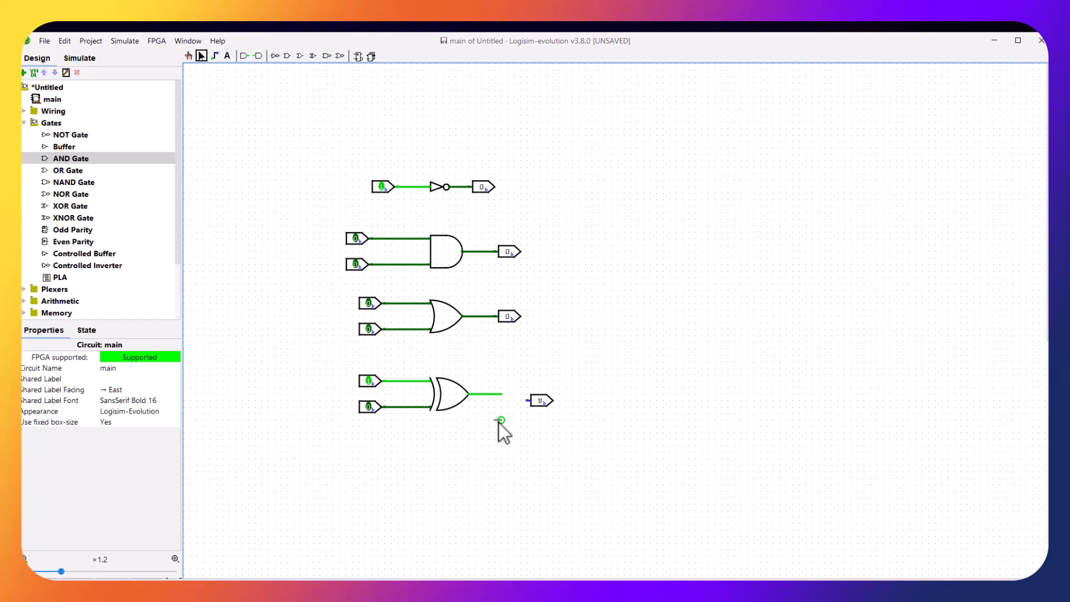
left_click(499, 420)
key("Delete")
left_click_drag(539, 401, 515, 394)
left_click(557, 397)
Test the XOR gate with both inputs at 0, each input alone at 1, and both inputs at 1
left_click(191, 55)
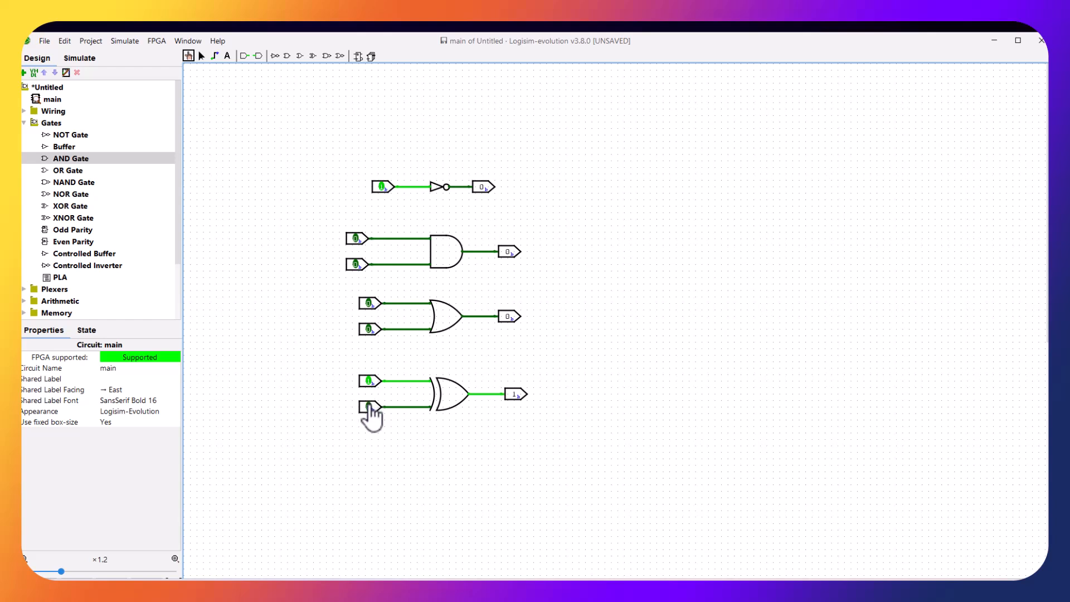
left_click(370, 381)
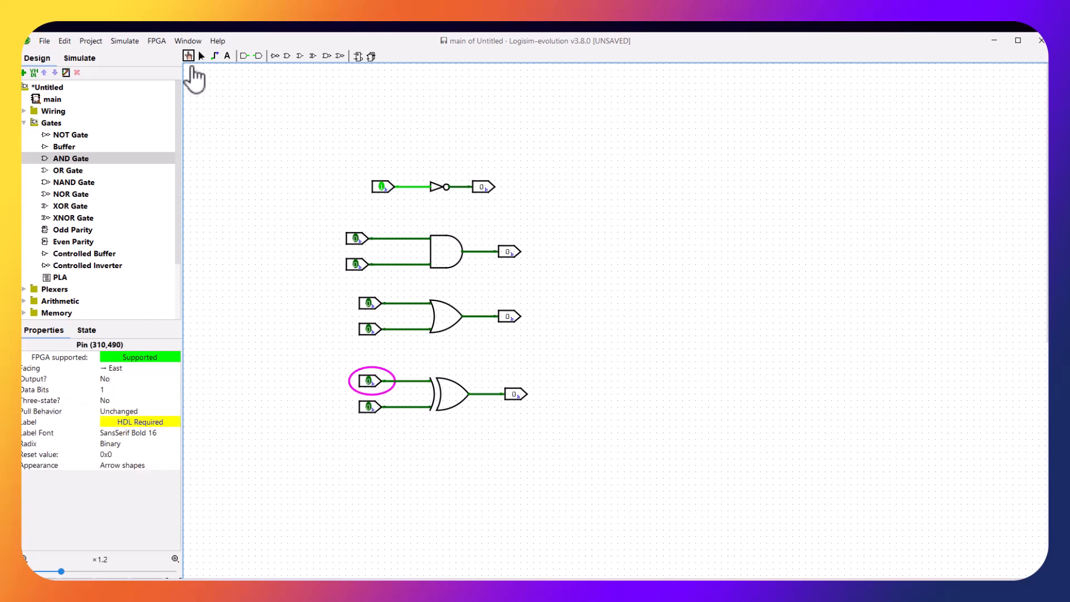
left_click(370, 382)
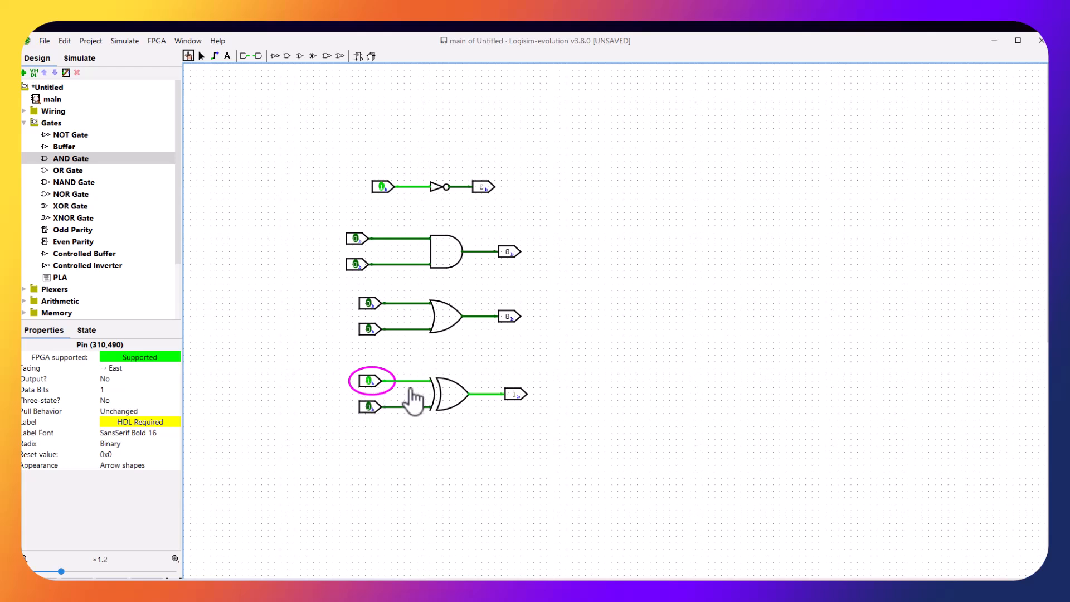
left_click(370, 381)
left_click(370, 407)
left_click(370, 407)
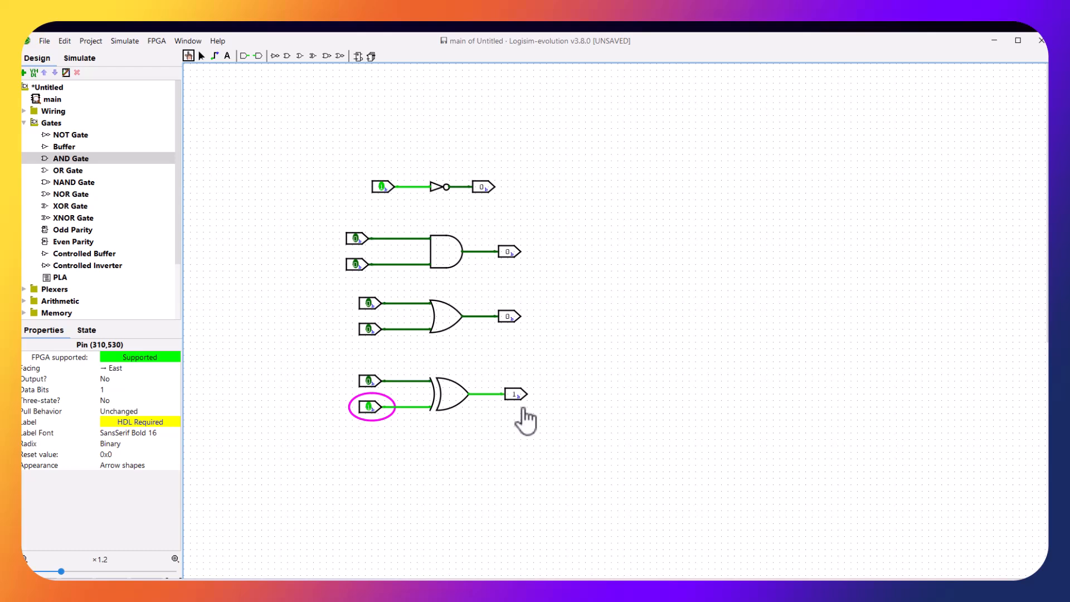
left_click(369, 381)
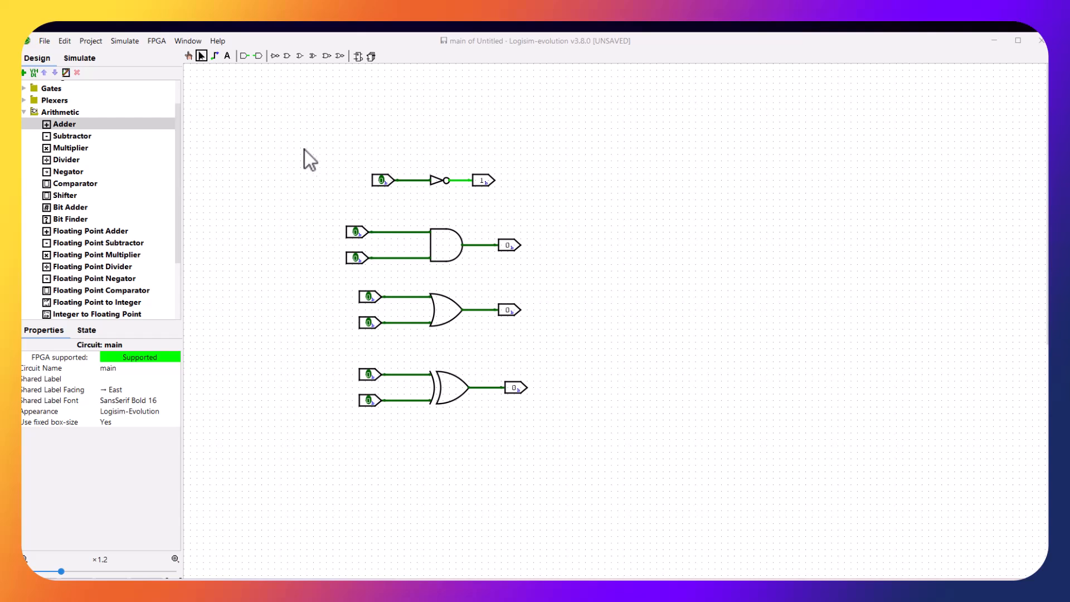
Move all four gate circuits together to the far right of the canvas to free up space
left_click(201, 56)
left_click_drag(310, 122, 585, 444)
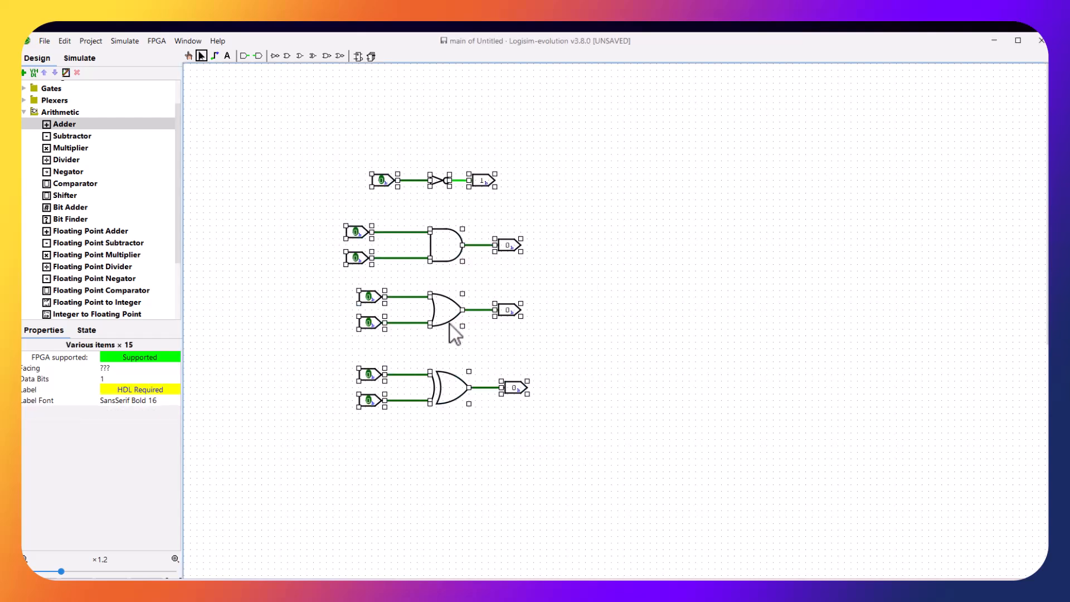
mouse_move(446, 320)
left_mouse_down()
mouse_move(843, 237)
mouse_move(855, 252)
left_mouse_up()
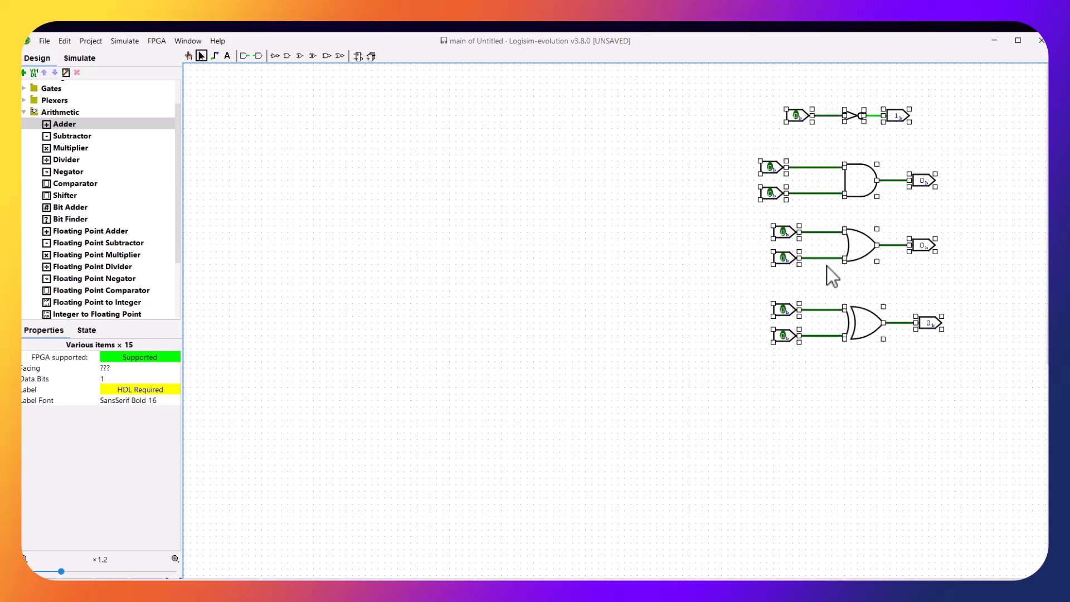
left_click(315, 373)
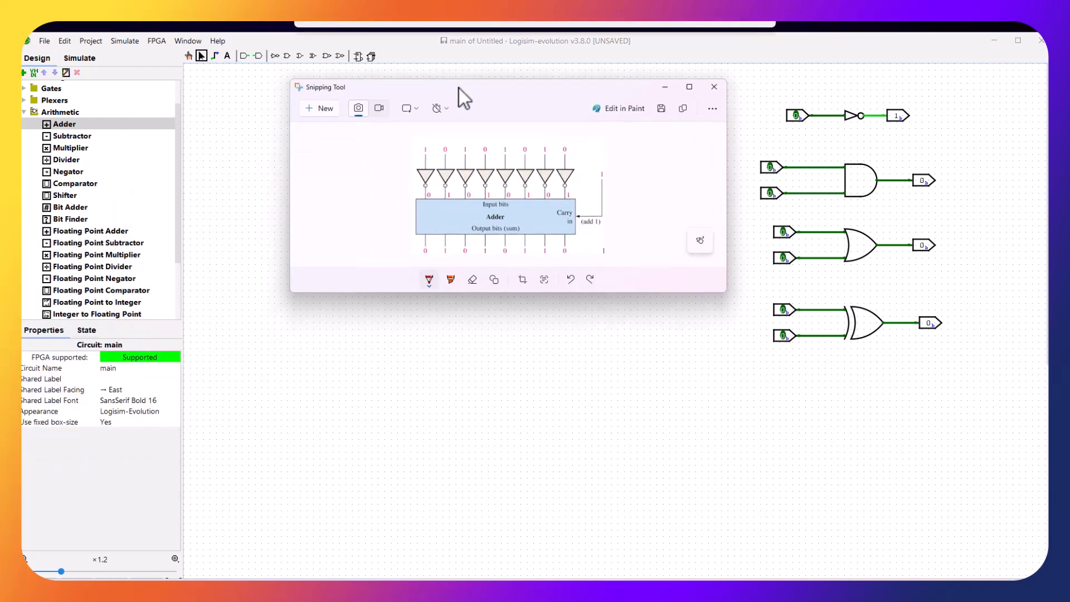
Examine the adder reference diagram in Snipping Tool, moving its window aside, and return to Logisim-evolution
left_click_drag(459, 88, 647, 115)
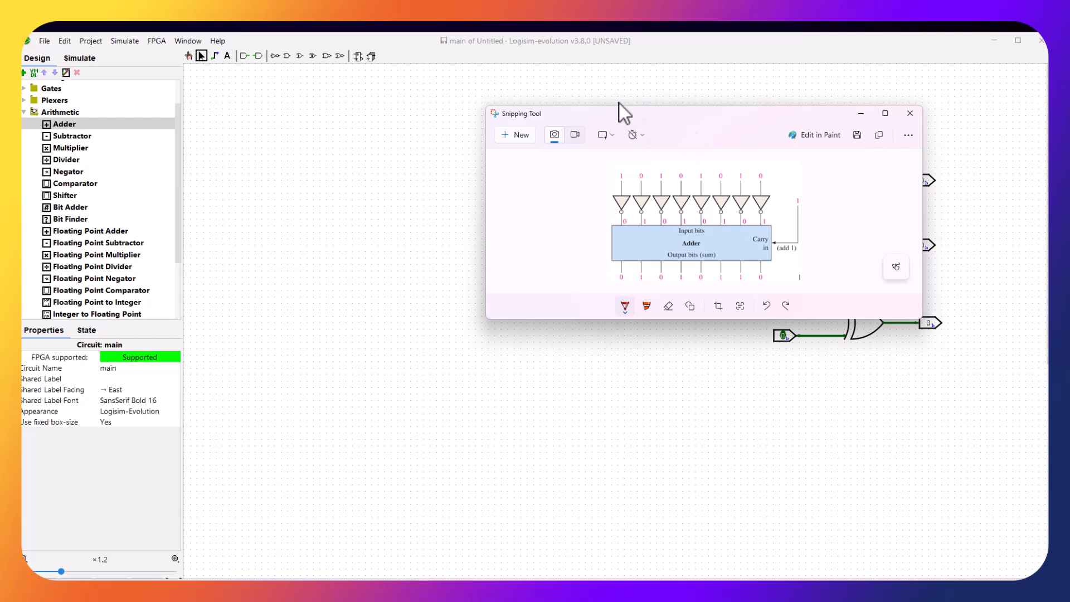
left_click_drag(604, 115, 733, 52)
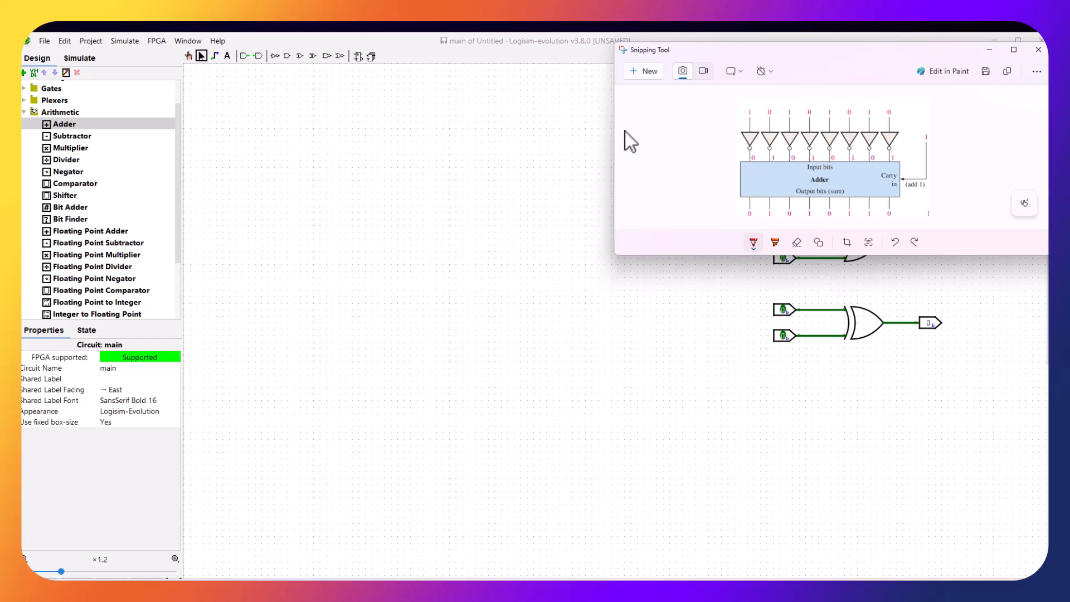
left_click(531, 55)
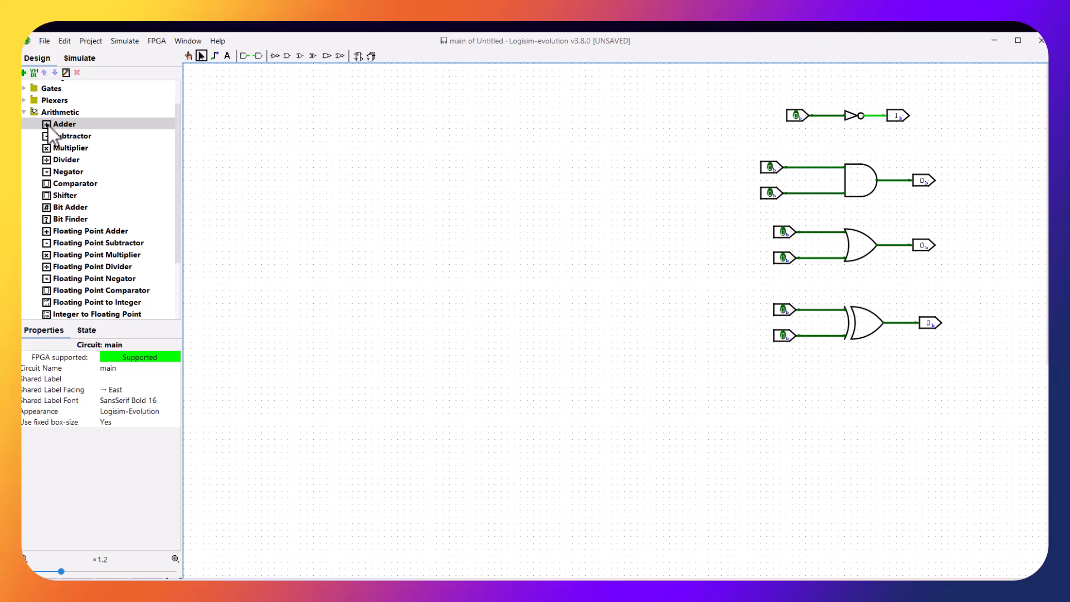
Place an 8-bit Adder from the Arithmetic library in the empty area of the canvas
left_click(23, 112)
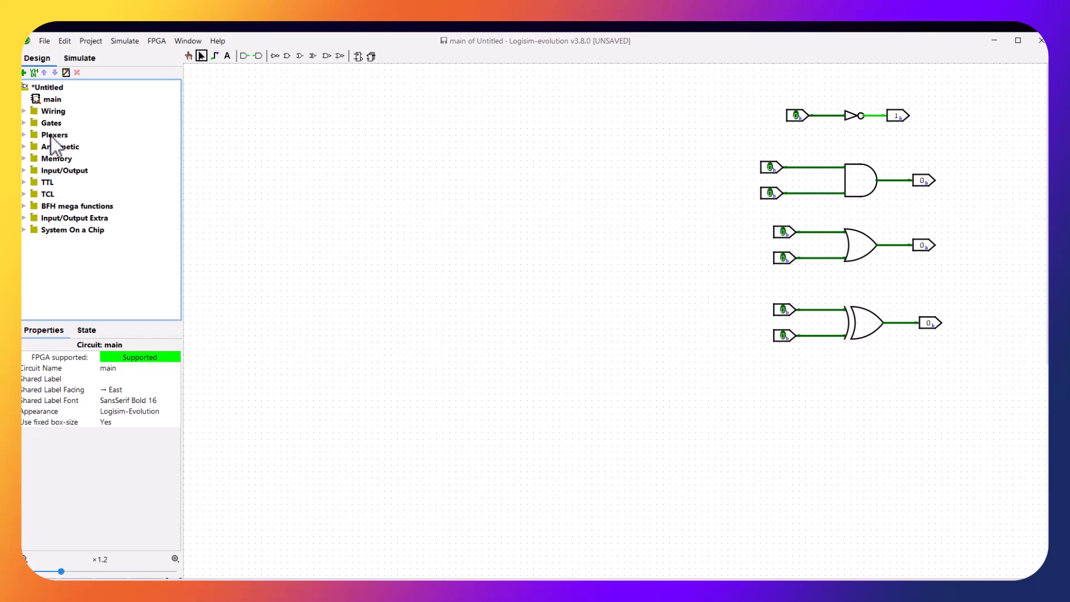
left_click(25, 148)
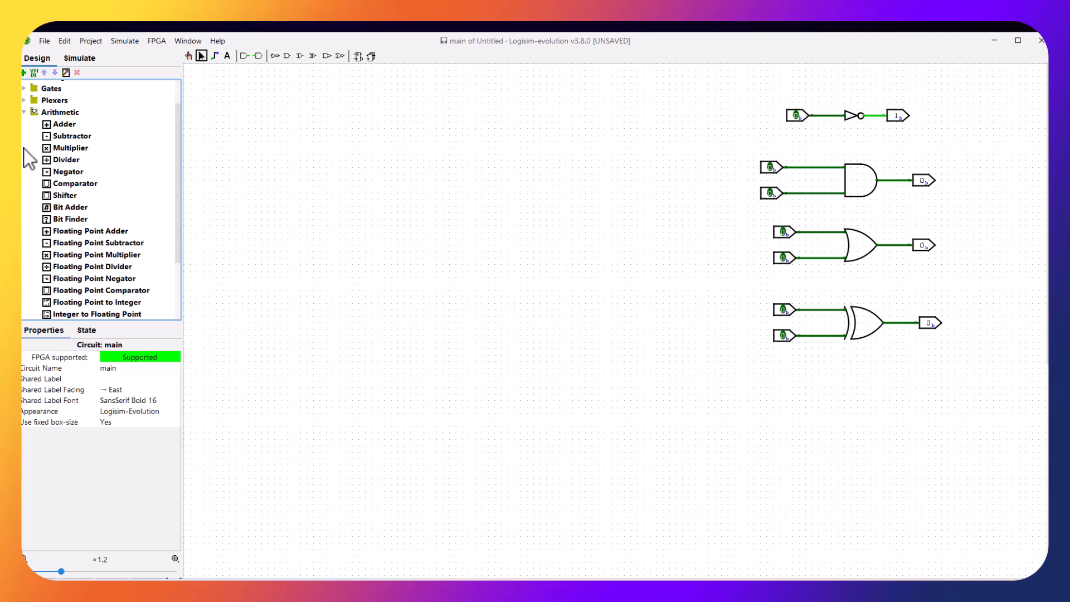
left_click(64, 123)
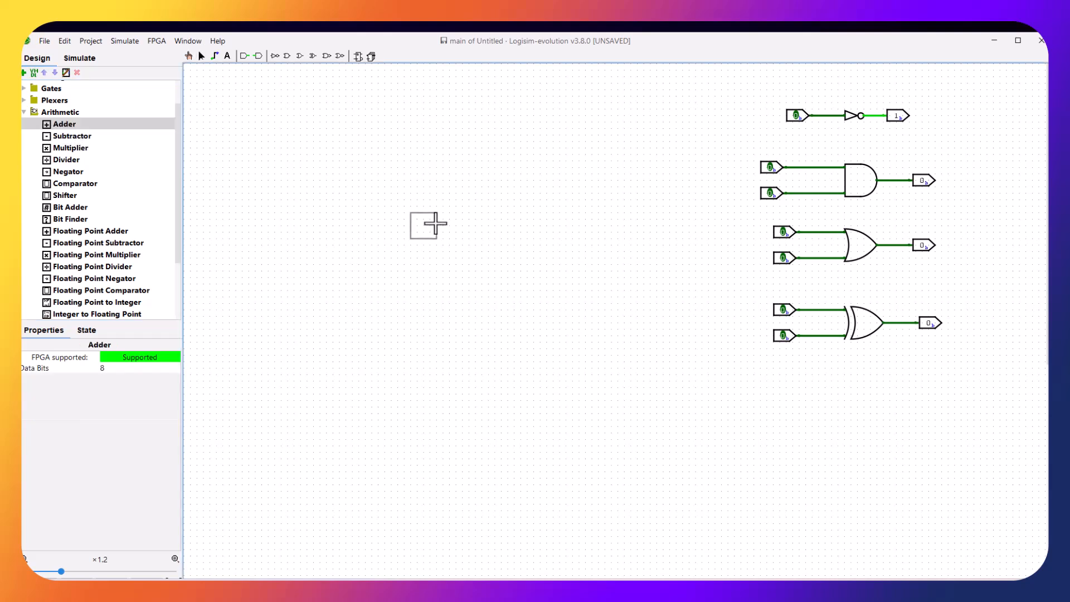
left_click(436, 225)
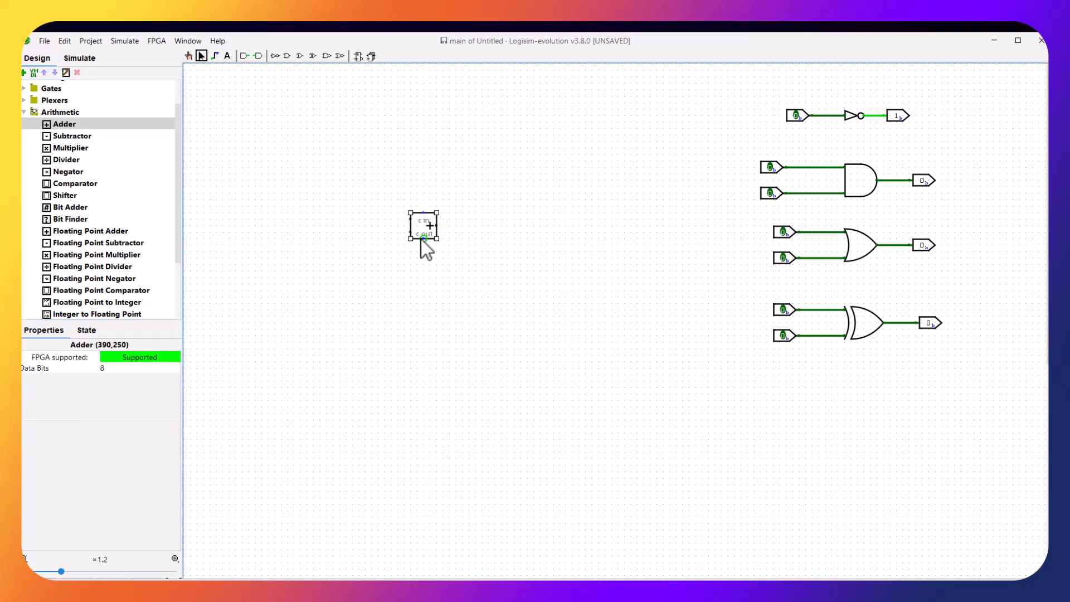
scroll(408, 222, "up", 4)
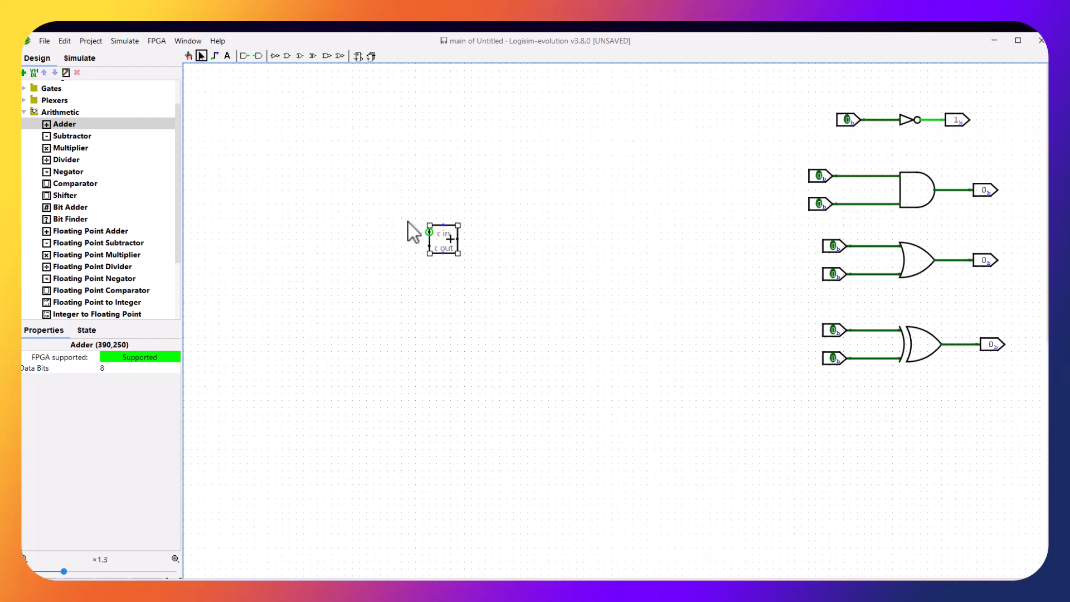
Place an input pin beside the adder, align it with the adder's upper data input, and wire the two together
scroll(413, 232, "up", 2)
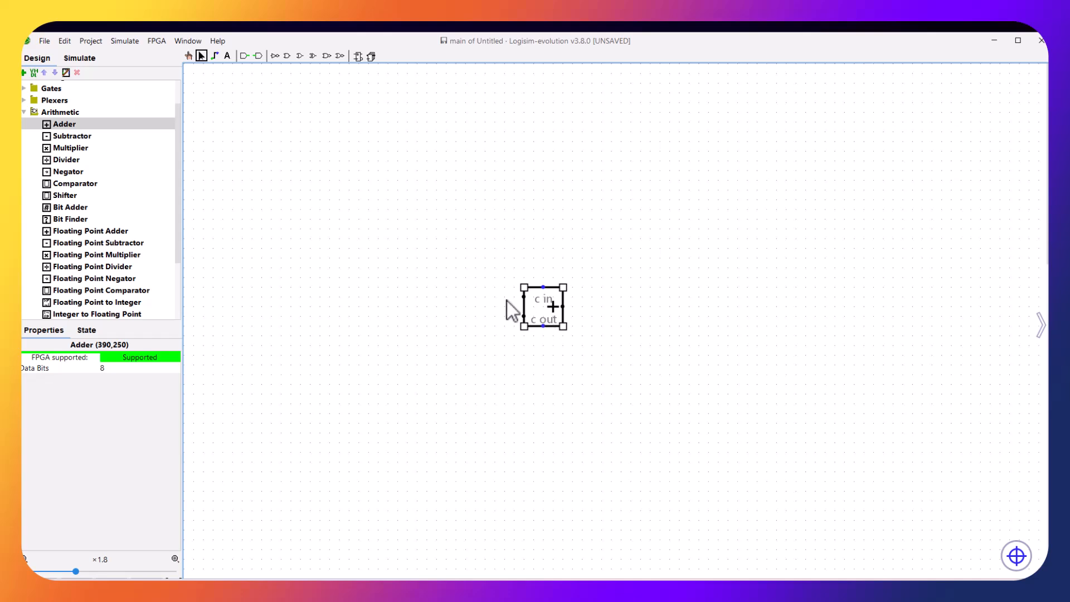
left_click(245, 55)
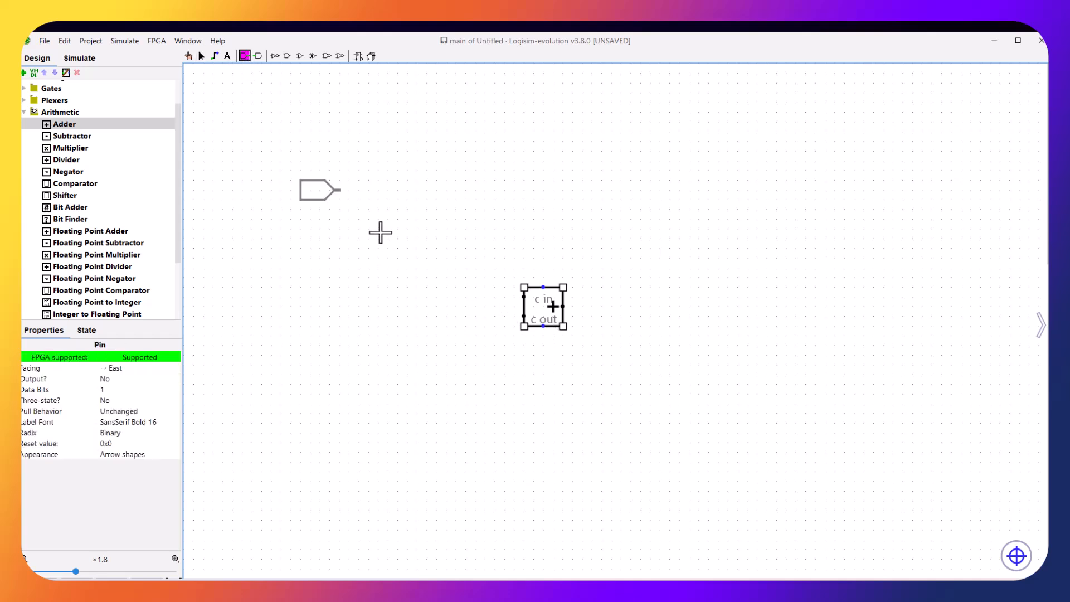
left_click(437, 288)
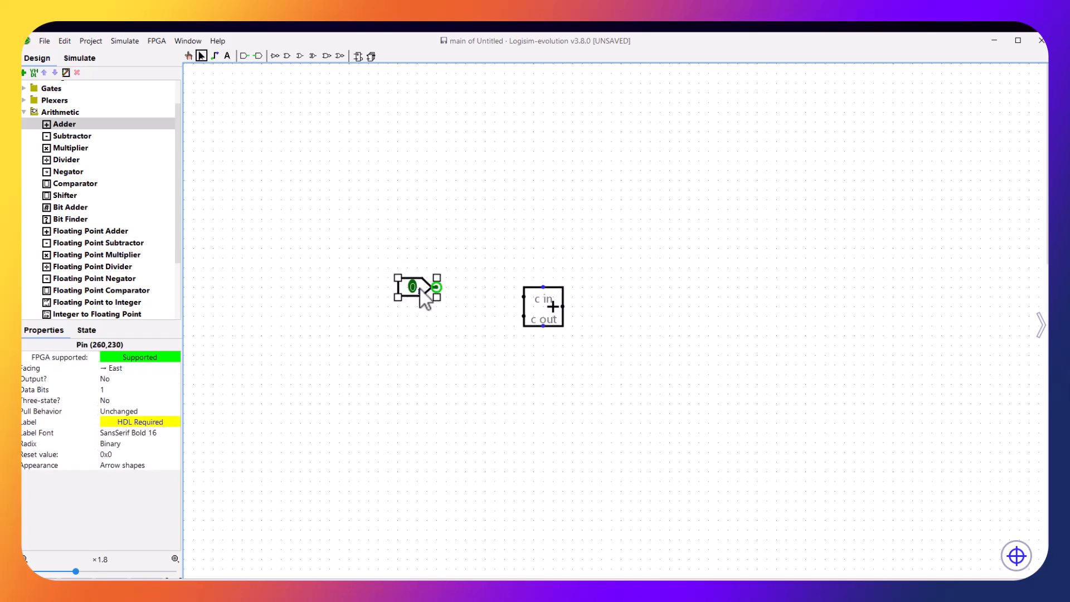
left_click_drag(419, 289, 419, 300)
left_click_drag(523, 296, 506, 298)
left_click_drag(436, 295, 436, 295)
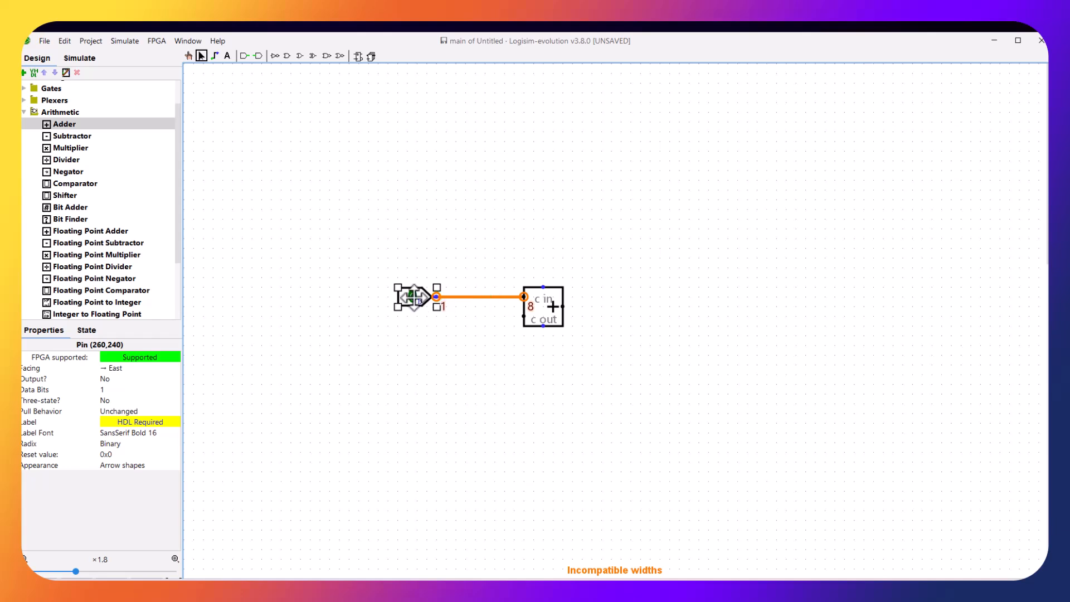
Set the data bits of the input pin wired to the adder to 8
left_click(111, 389)
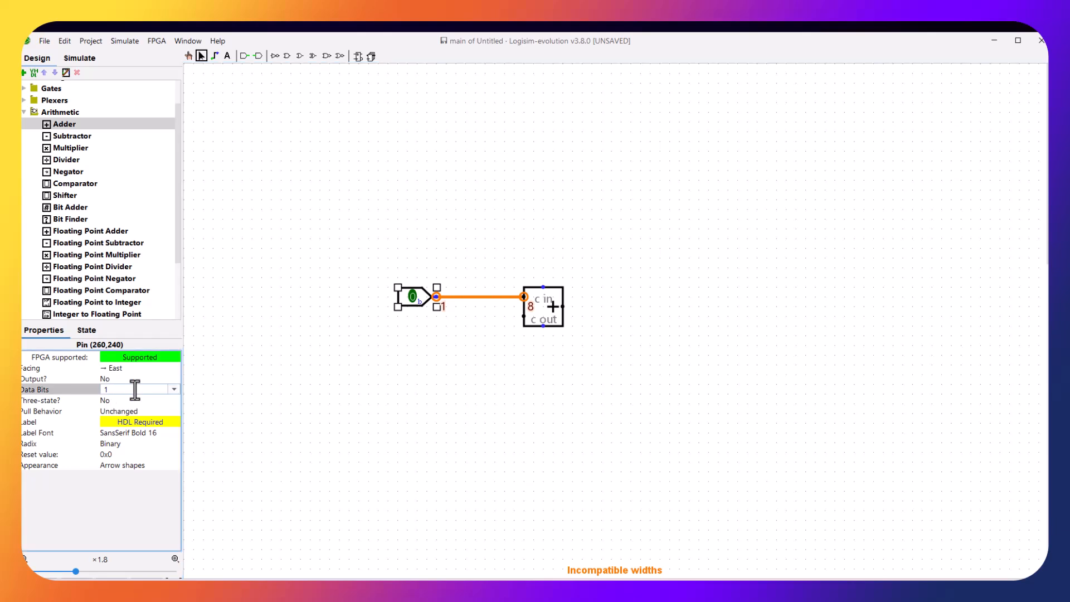
key("BackSpace")
type("8")
key("Return")
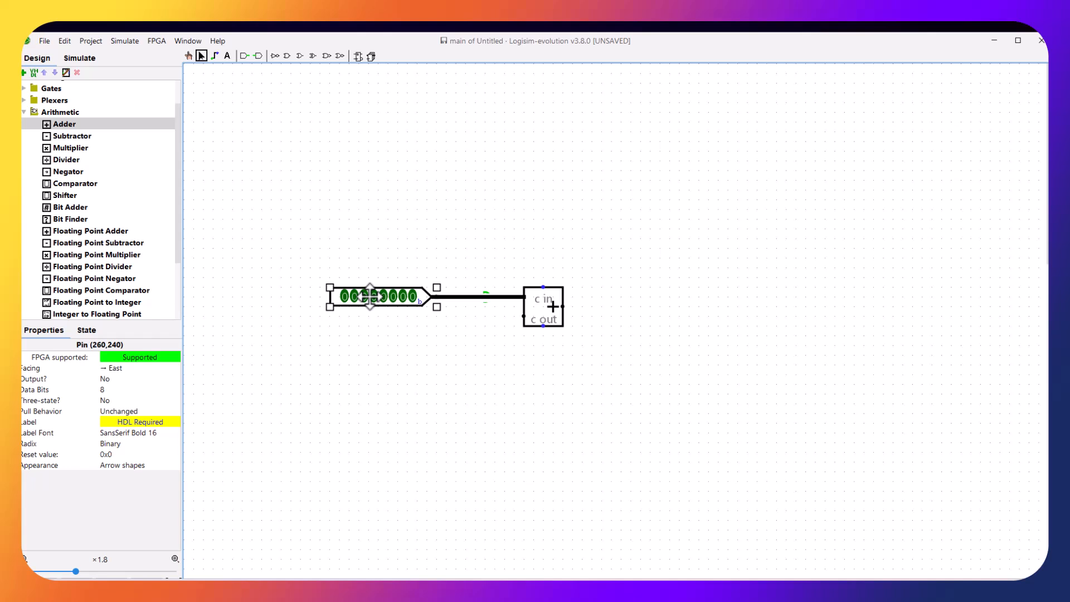
Duplicate the 8-bit input pin directly below the original and wire the copy to the adder's lower data input
left_click_drag(370, 296, 373, 320)
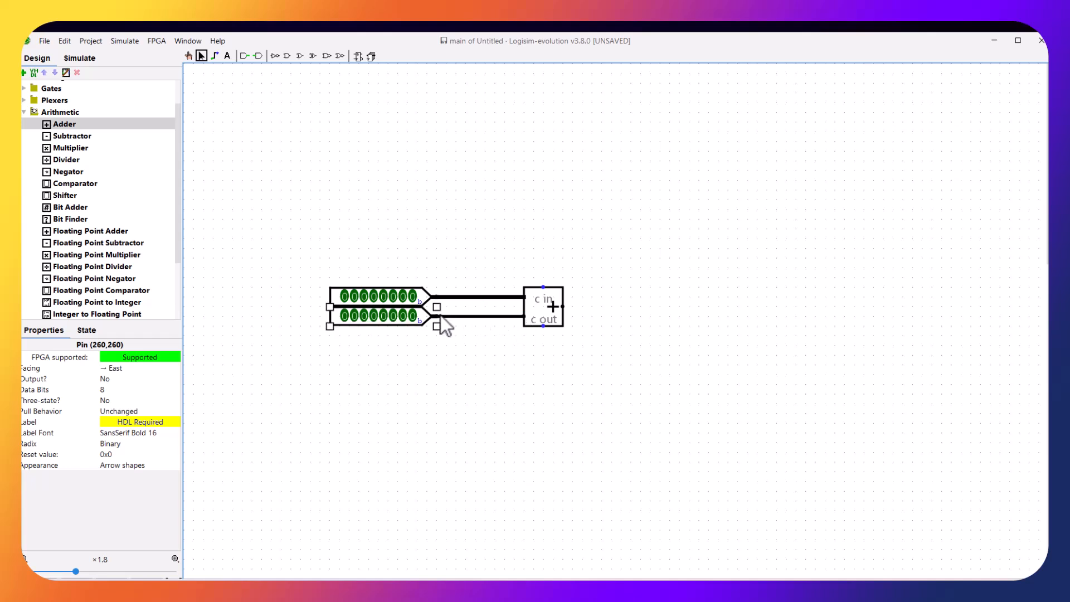
left_click_drag(441, 316, 433, 315)
left_click(425, 236)
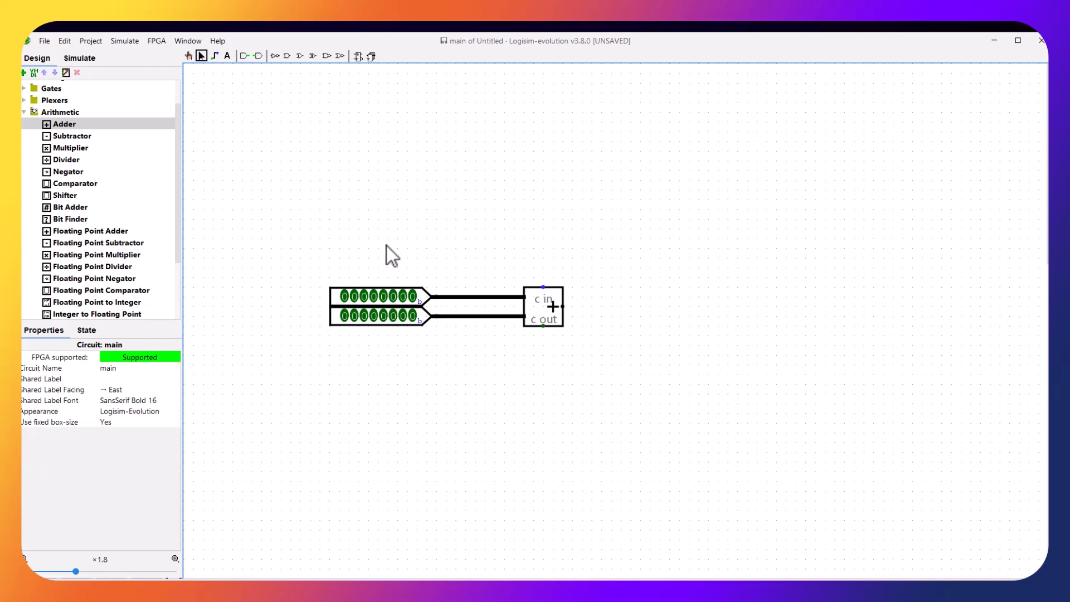
Place an output pin beside the adder, wire it to the sum output, and set its data bits to 8
left_click(258, 56)
left_click(608, 308)
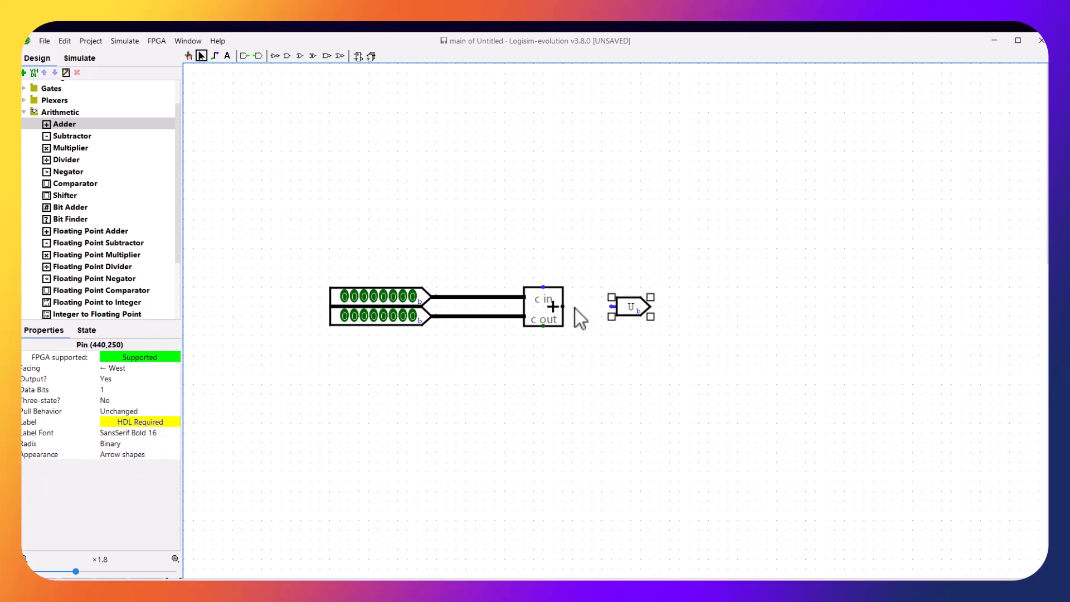
left_click_drag(604, 308, 611, 307)
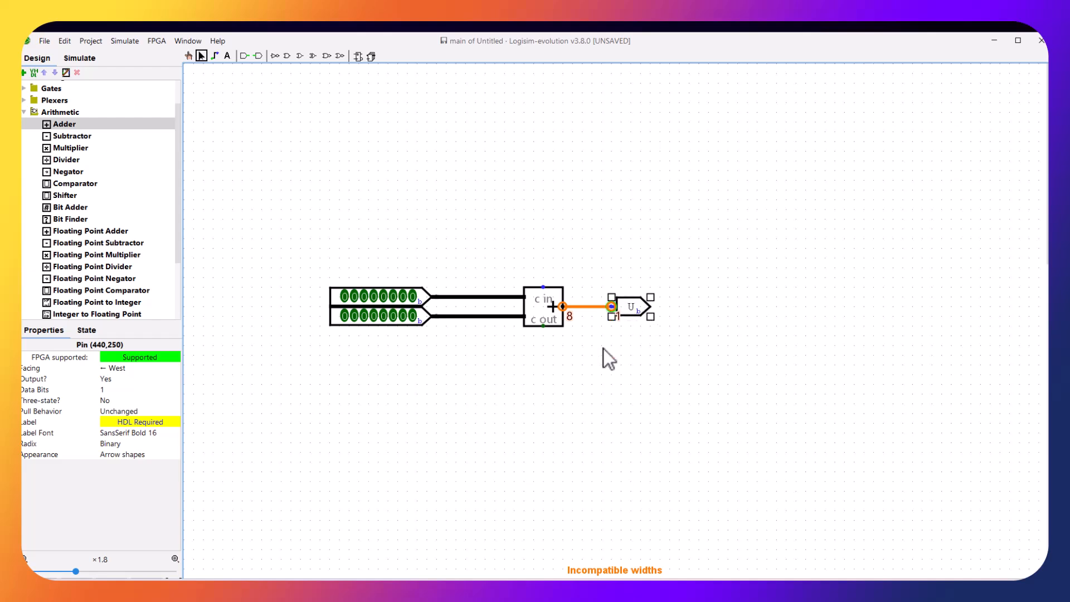
left_click(103, 390)
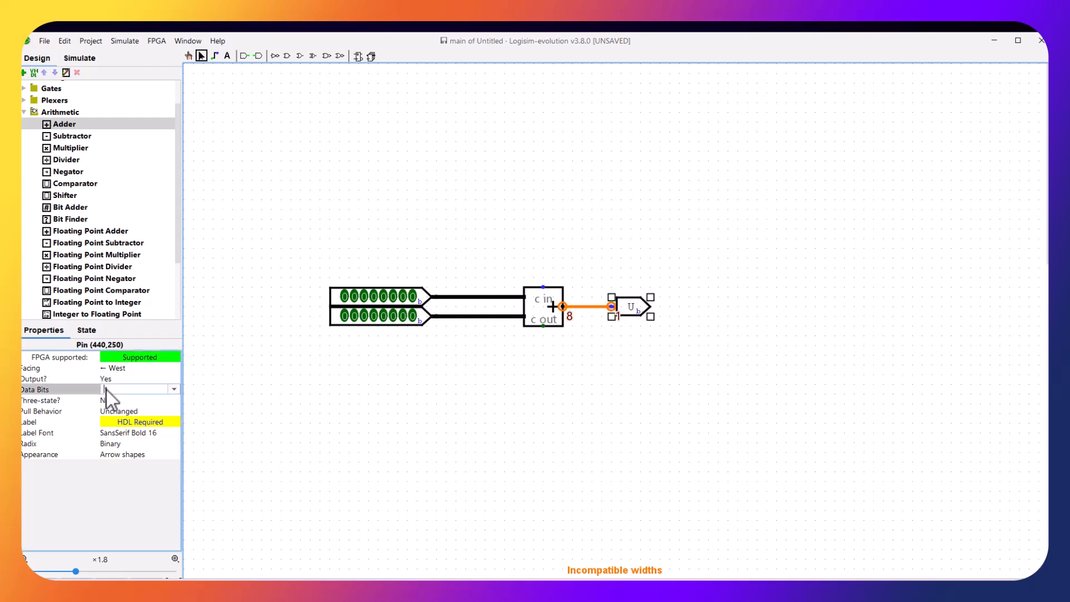
left_click(173, 389)
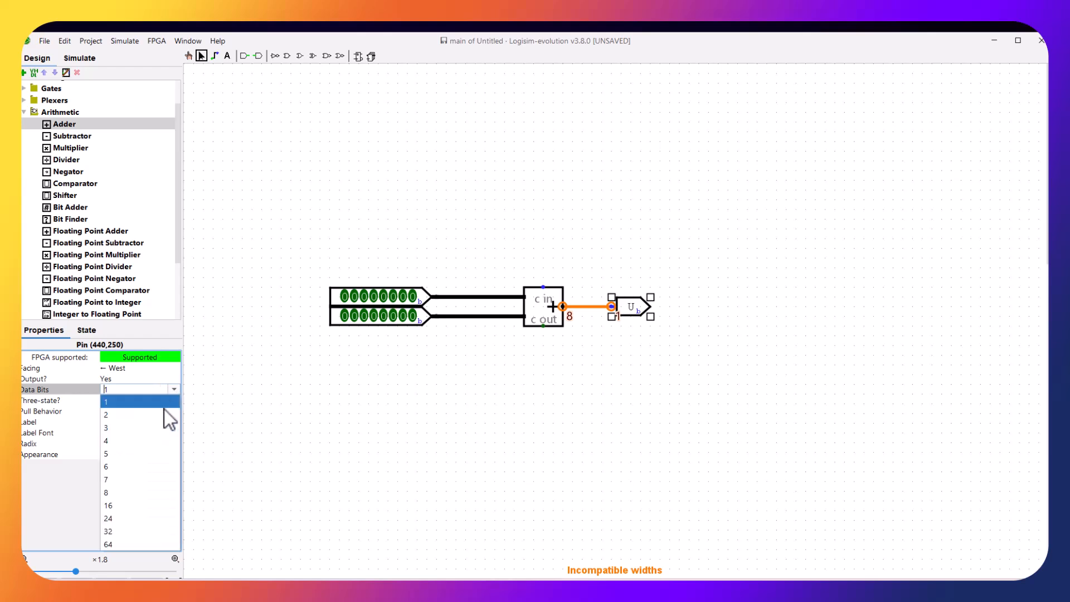
left_click(144, 492)
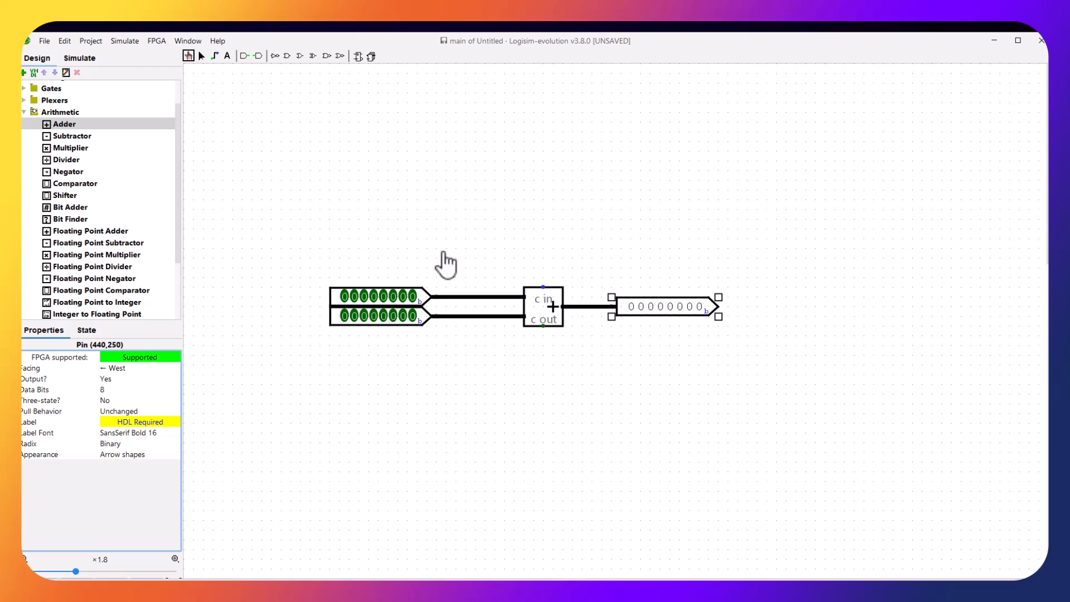
Test the addition by setting the upper input to 00000001 and the lower input to 00000010
left_click(413, 296)
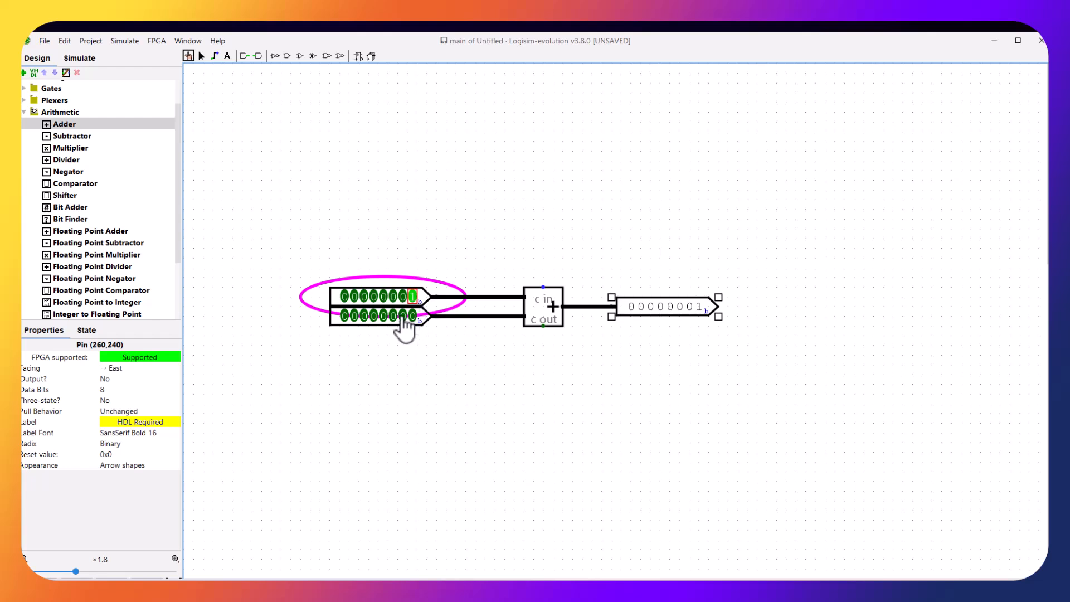
left_click(402, 316)
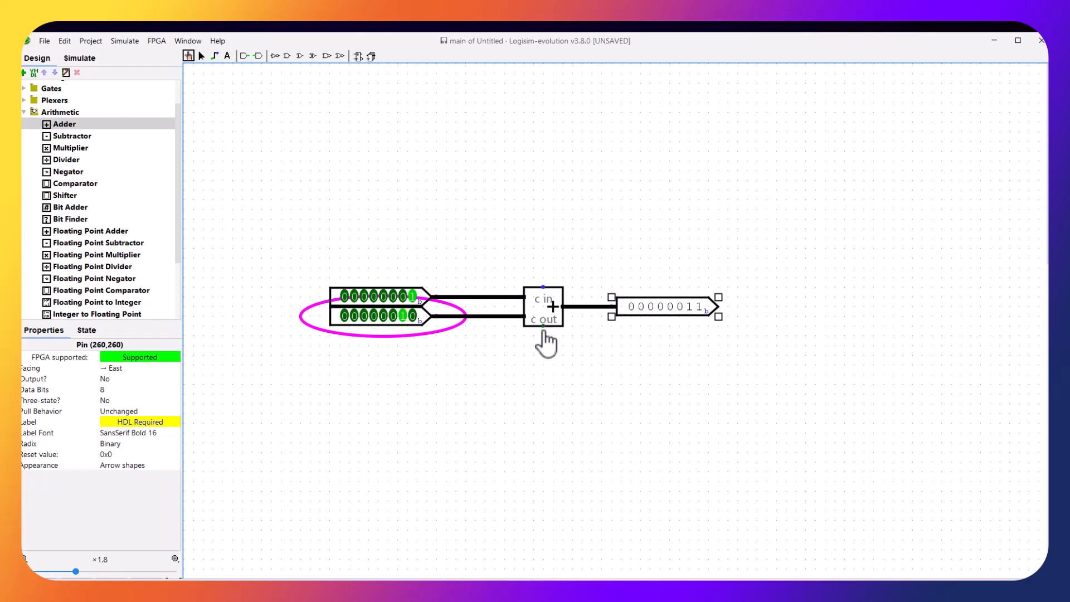
Draw a short wire down from the adder's carry-out and place a 1-bit output pin below it
left_click(202, 57)
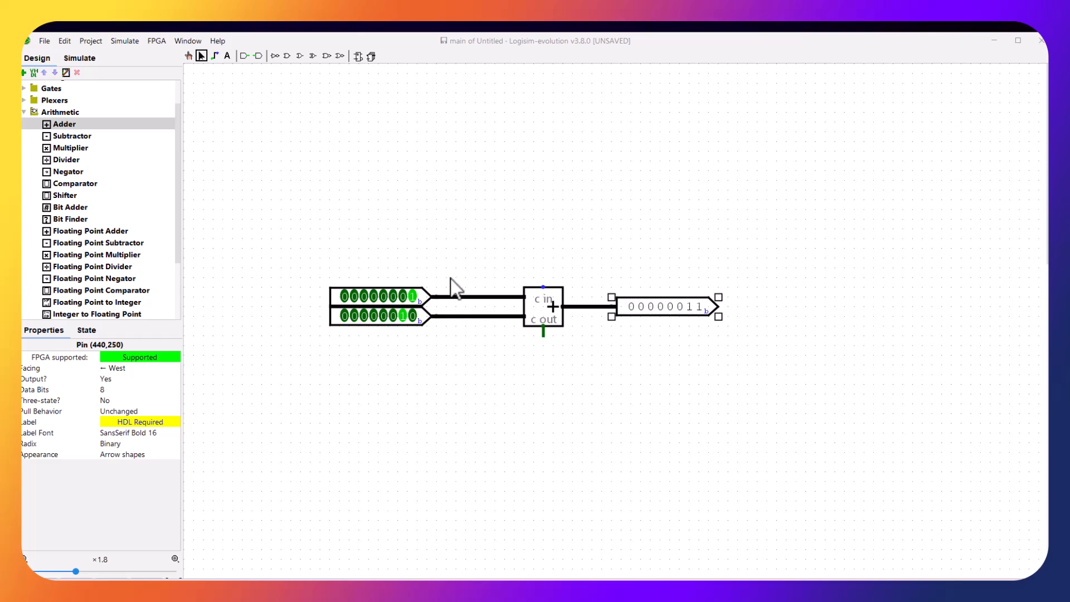
left_click(258, 56)
left_click(541, 366)
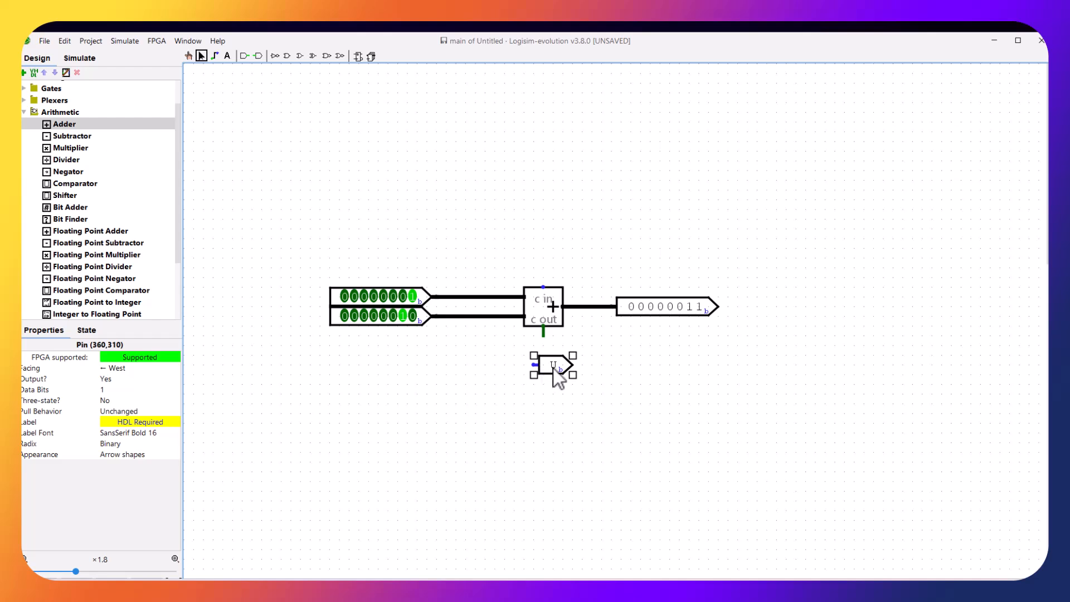
mouse_move(553, 368)
left_mouse_down()
mouse_move(574, 368)
mouse_move(558, 348)
left_mouse_up()
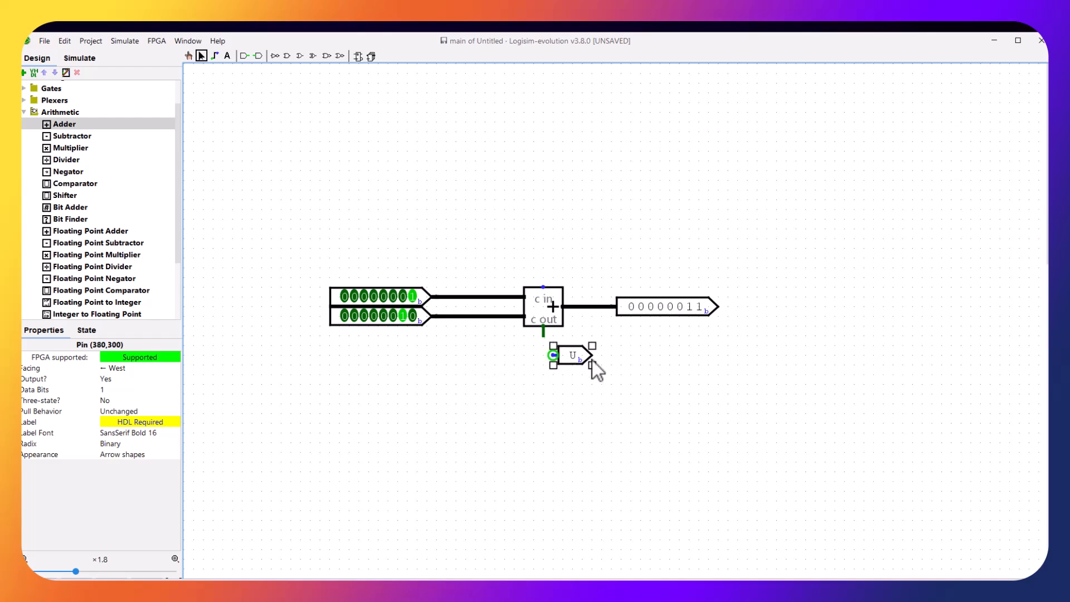
Set the carry-out pin's facing to North and attach it to the end of the carry-out wire
left_click(117, 370)
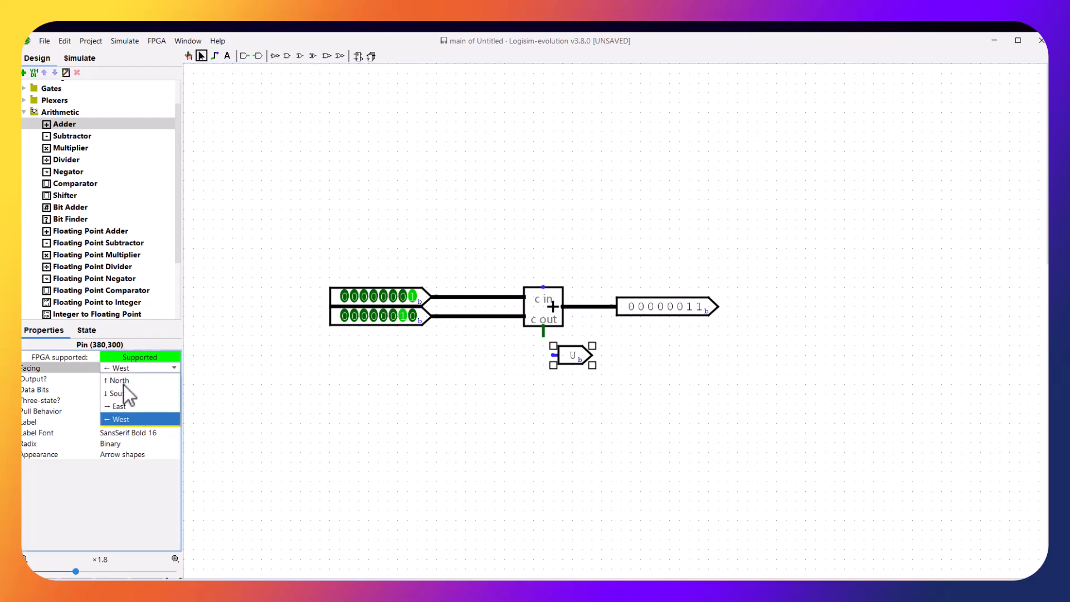
left_click(126, 396)
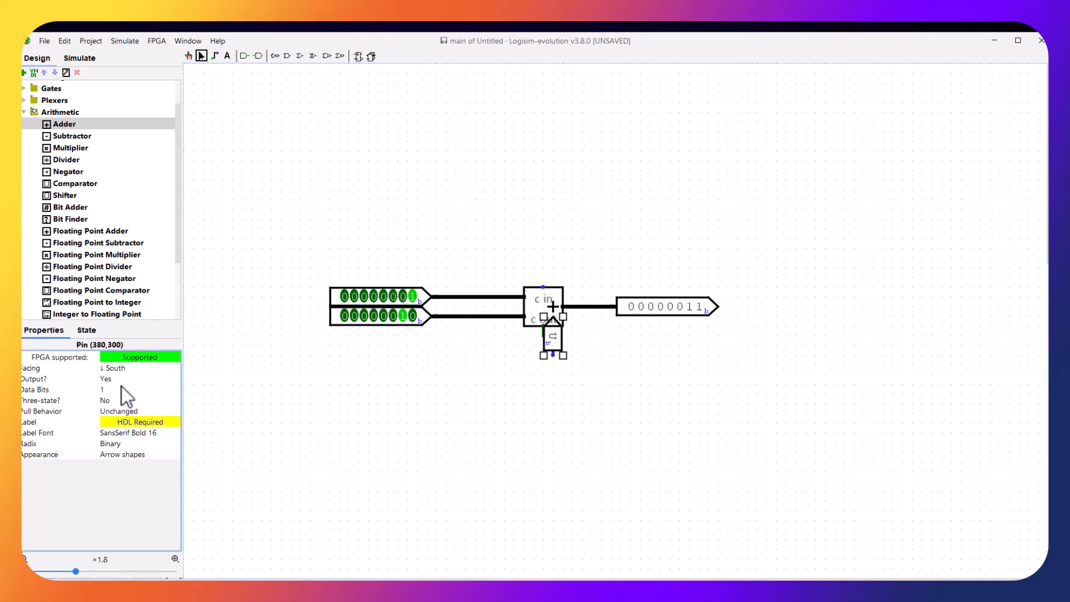
left_click(110, 379)
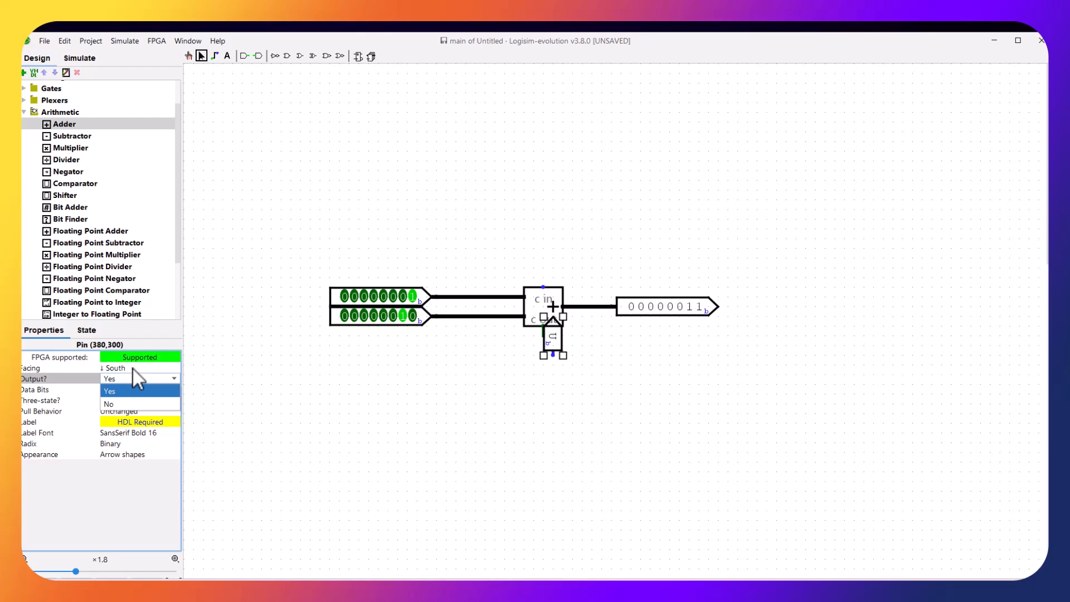
left_click(132, 369)
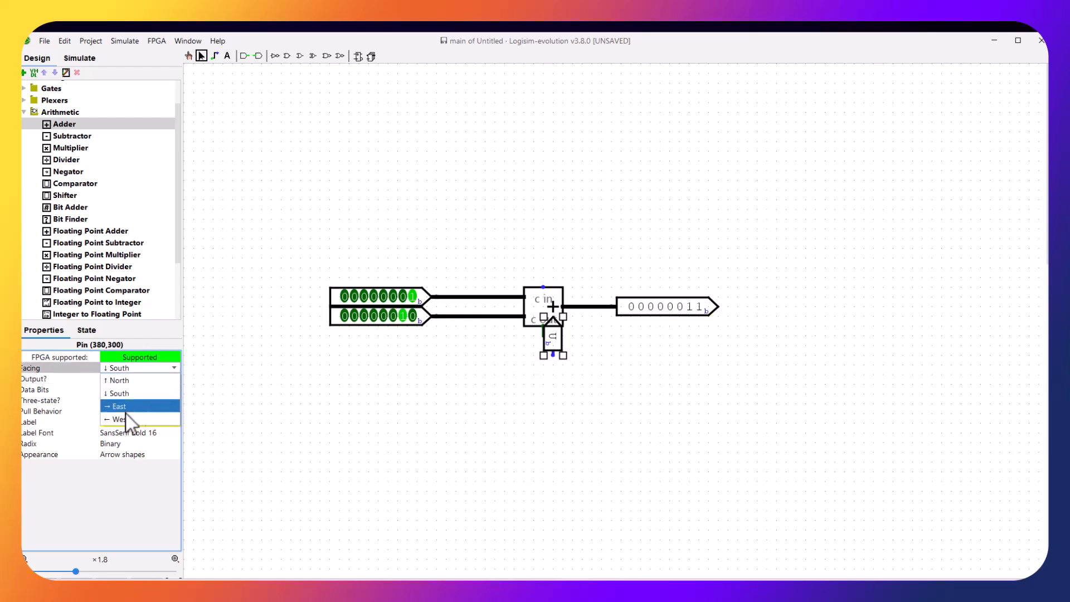
left_click(126, 379)
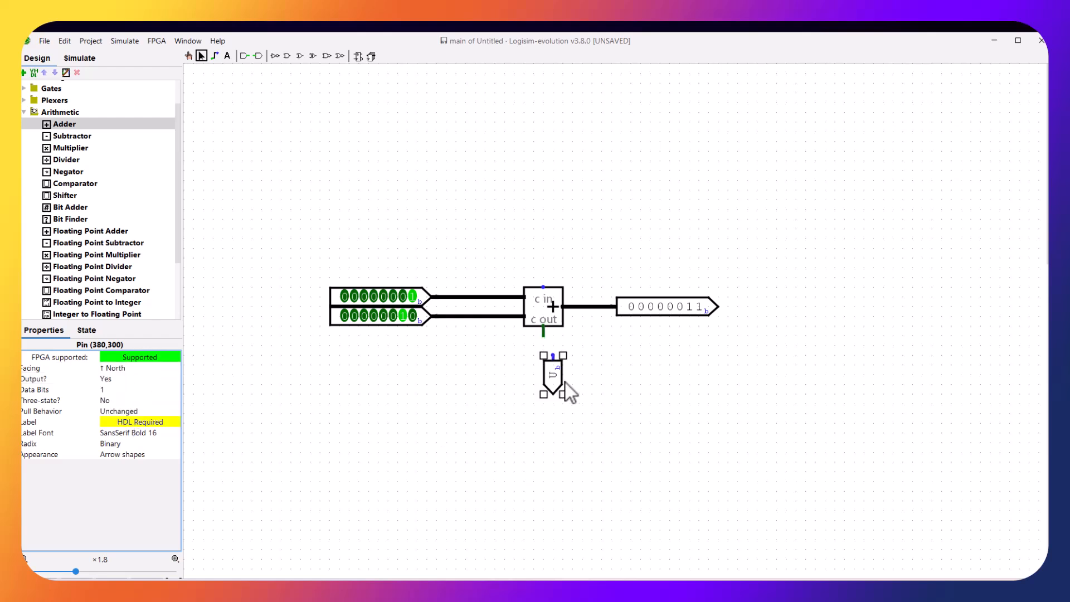
left_click_drag(552, 376, 541, 360)
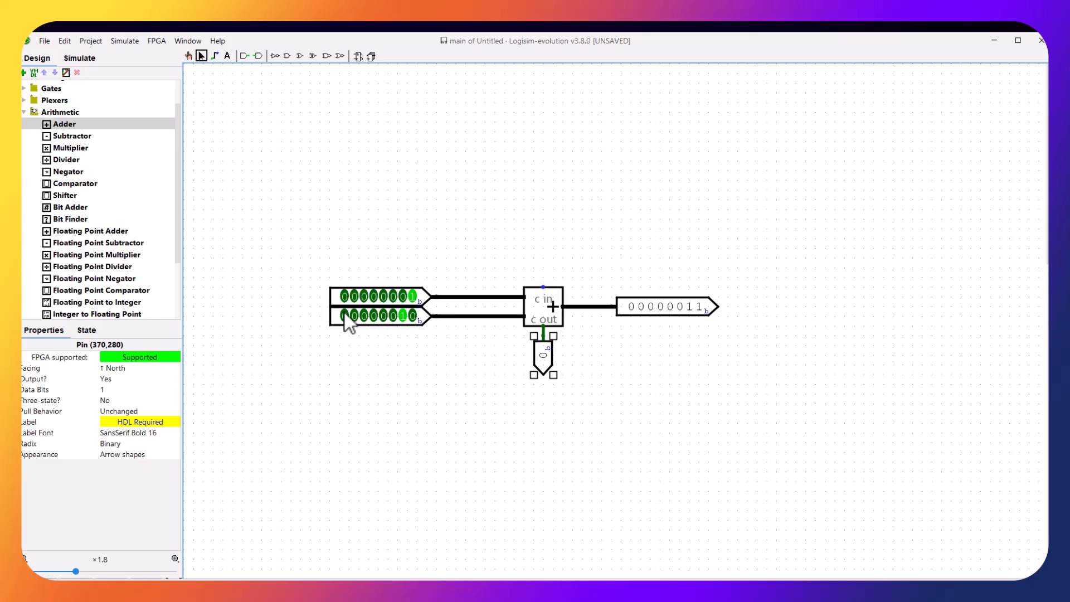
Test the carry-out by setting the most significant bit of both 8-bit inputs to 1
left_click(189, 57)
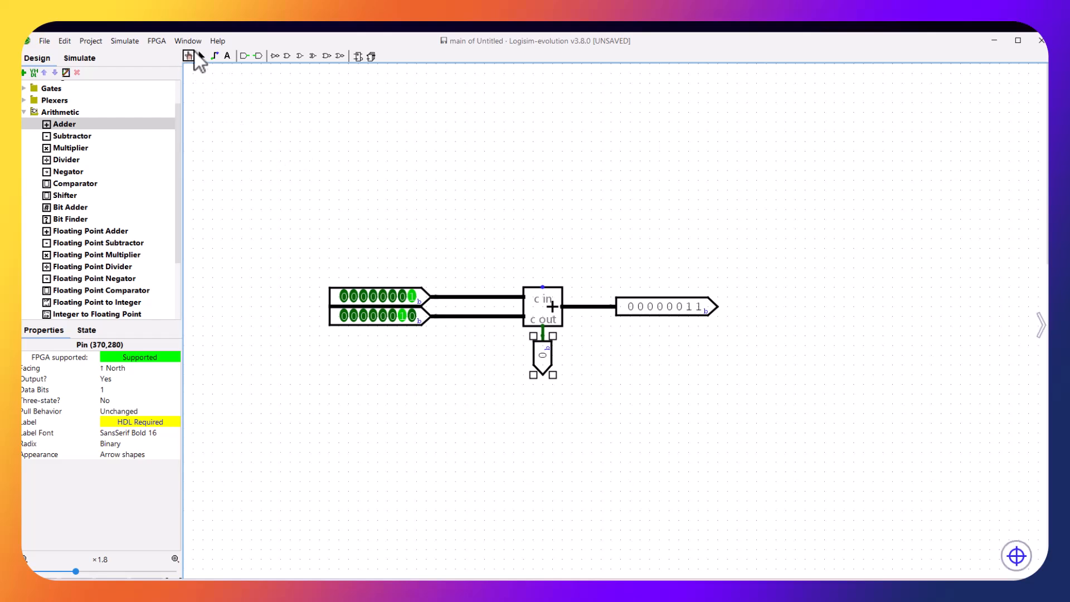
left_click(226, 126)
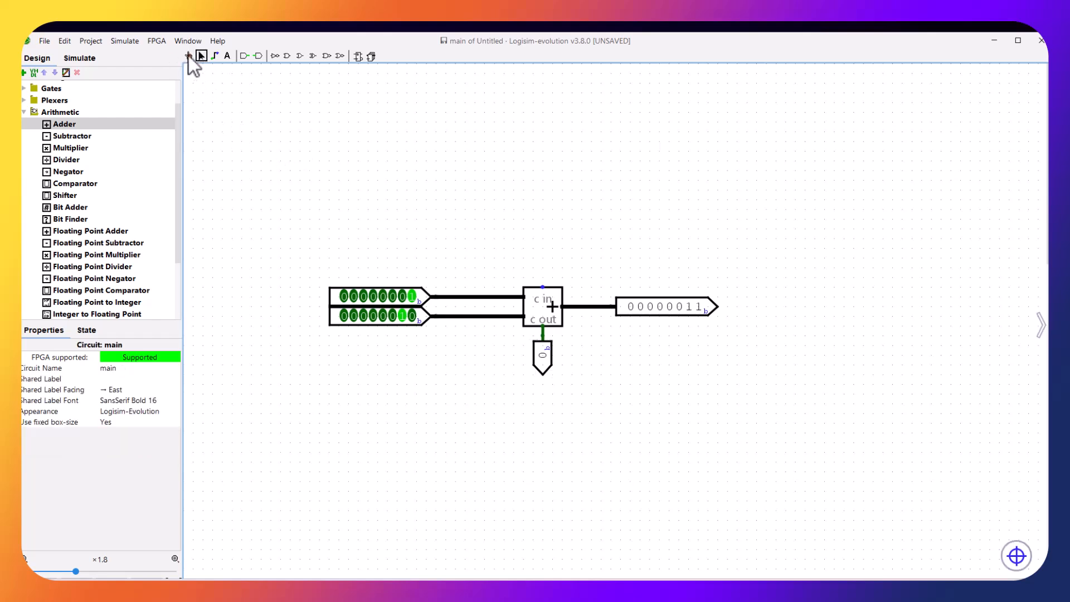
left_click(188, 56)
left_click(344, 296)
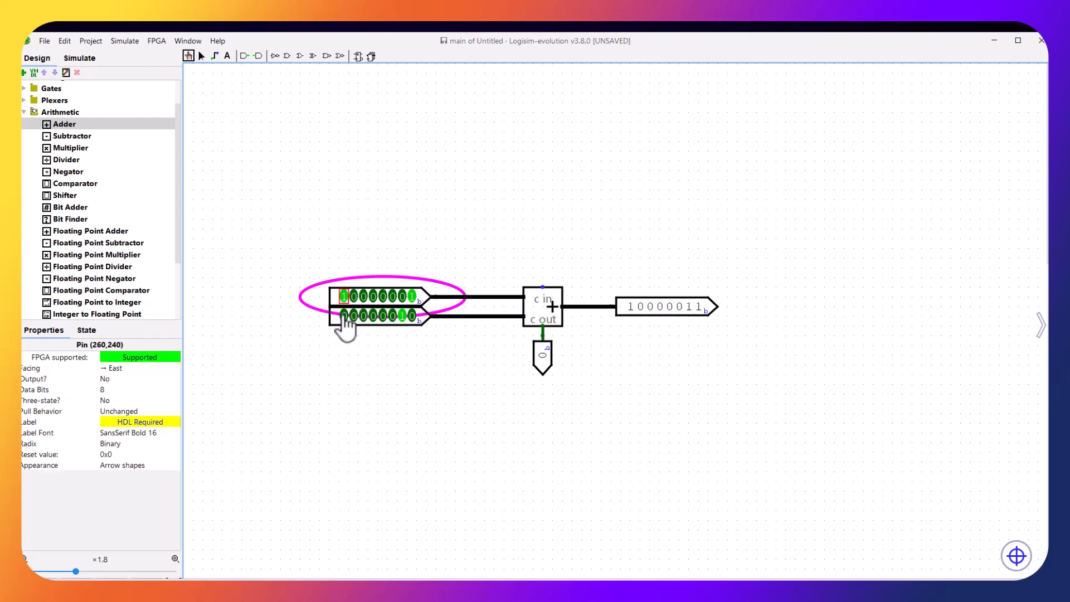
left_click(344, 316)
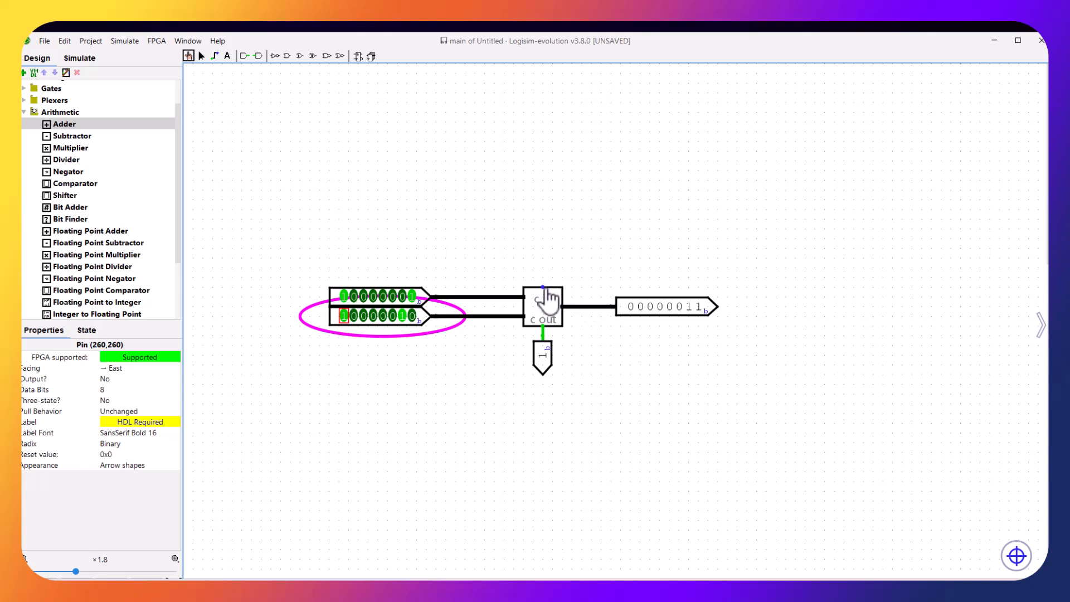
Place a 1-bit input pin above the adder and set its facing to South
left_click(201, 56)
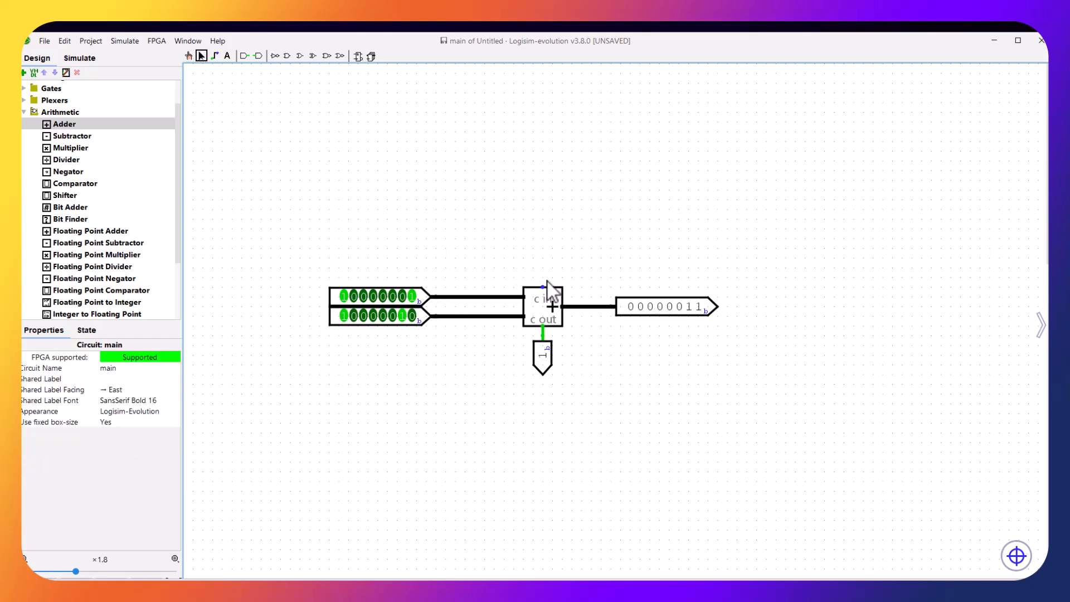
left_click(245, 57)
left_click(554, 239)
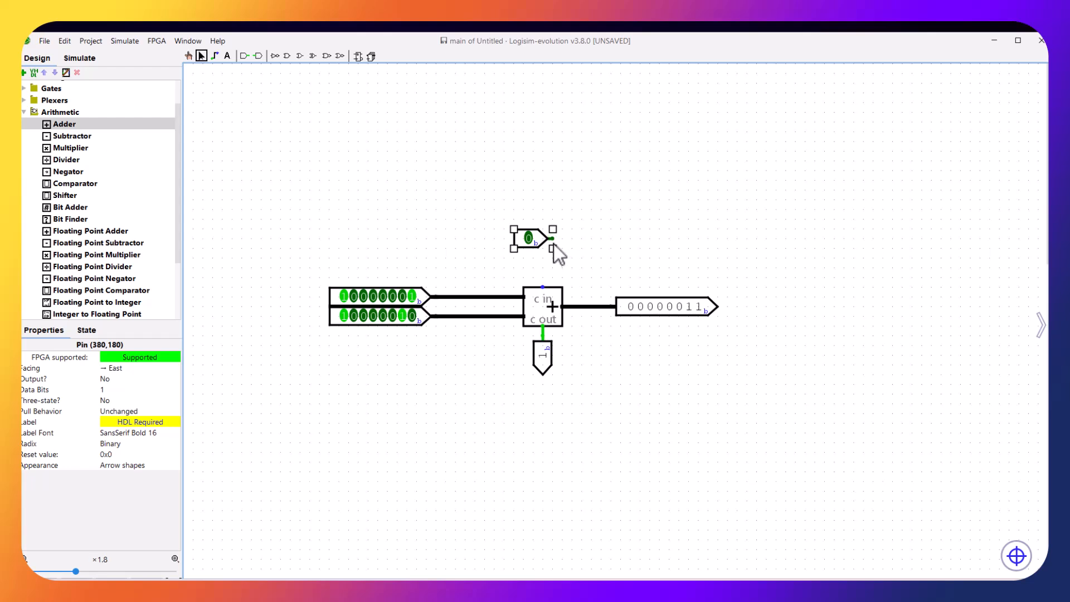
left_click(122, 369)
left_click(128, 383)
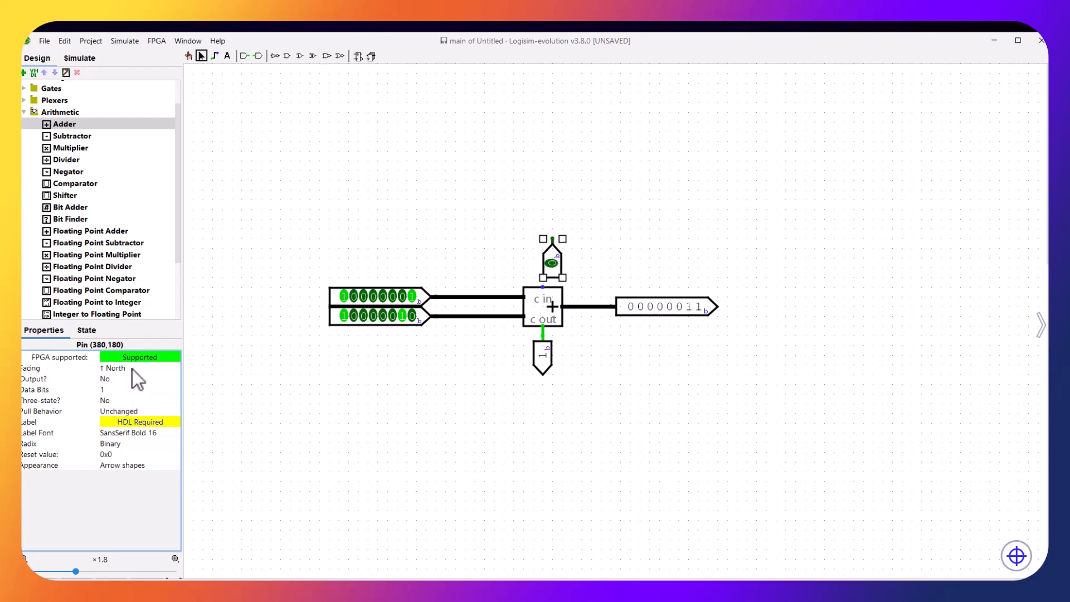
left_click(132, 368)
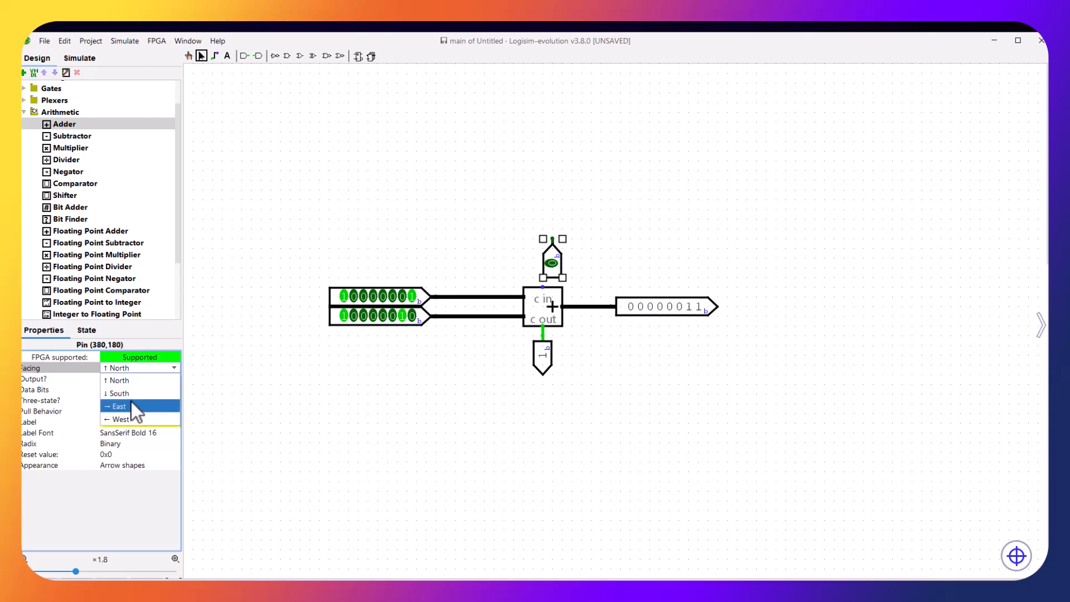
left_click(133, 394)
Align the south-facing input pin above the adder's carry-in and wire them together
left_click_drag(562, 218, 553, 237)
left_click_drag(541, 286, 543, 257)
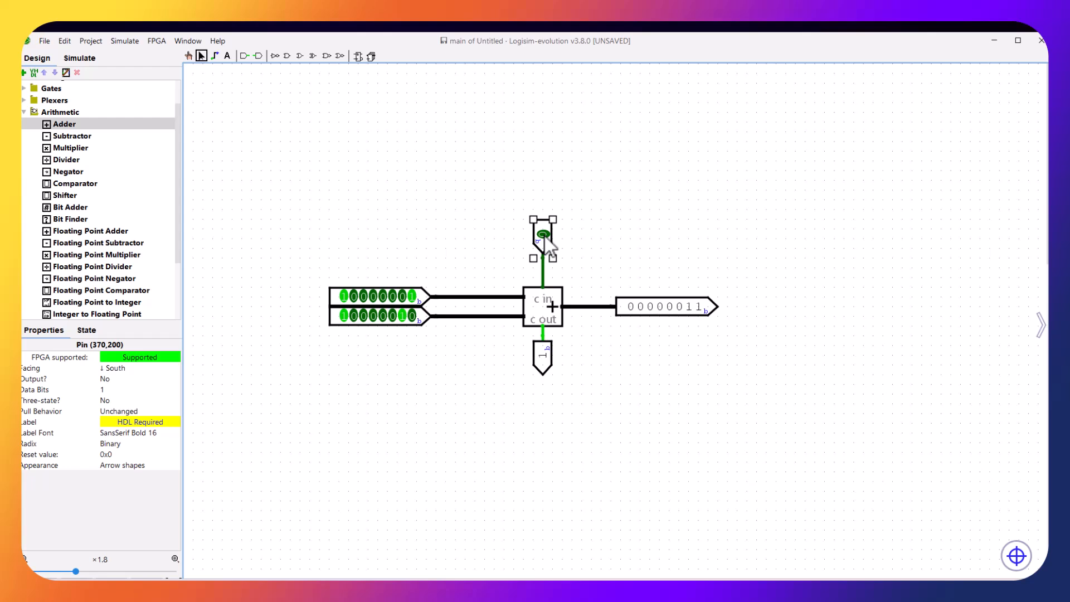
left_click(220, 102)
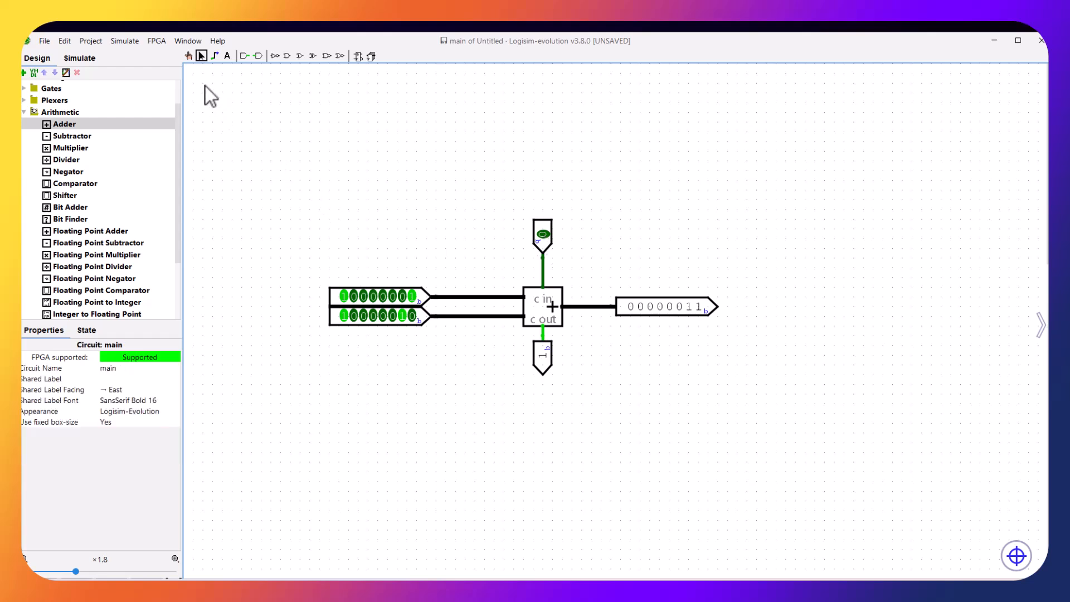
Reset the most significant bit of both 8-bit inputs to 0
left_click(188, 56)
left_click(344, 296)
left_click(344, 316)
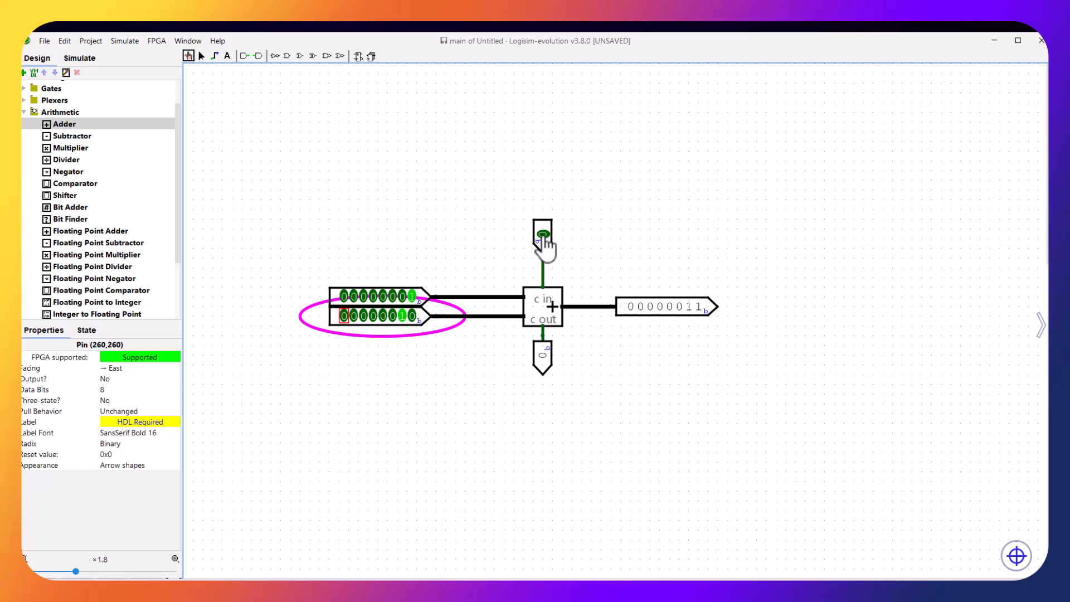
Test the carry-in by setting it to 1, then reset both 8-bit inputs to all zeros
left_click(542, 234)
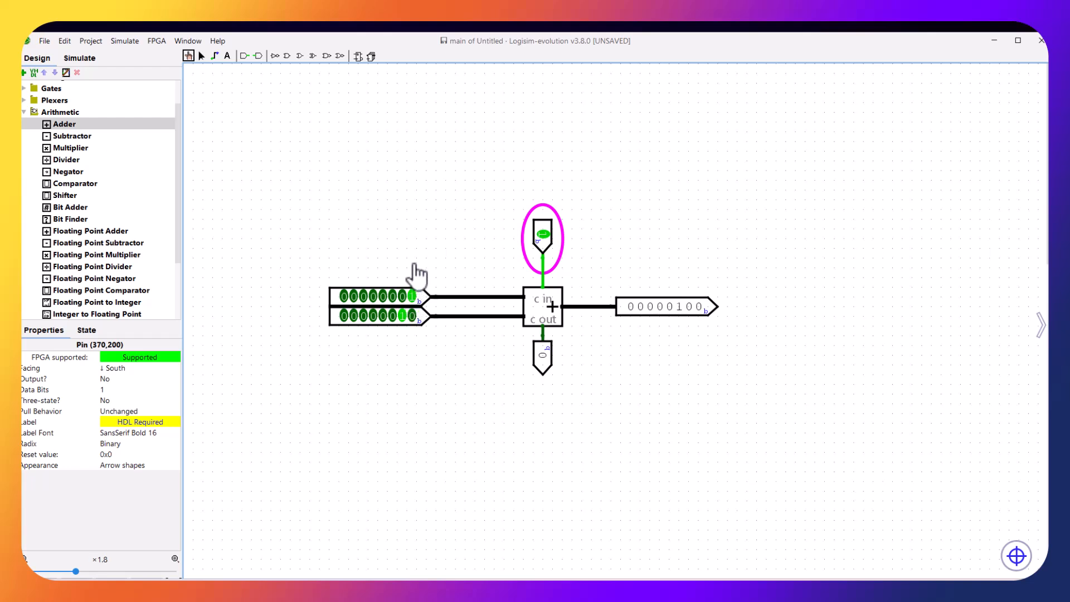
left_click(411, 296)
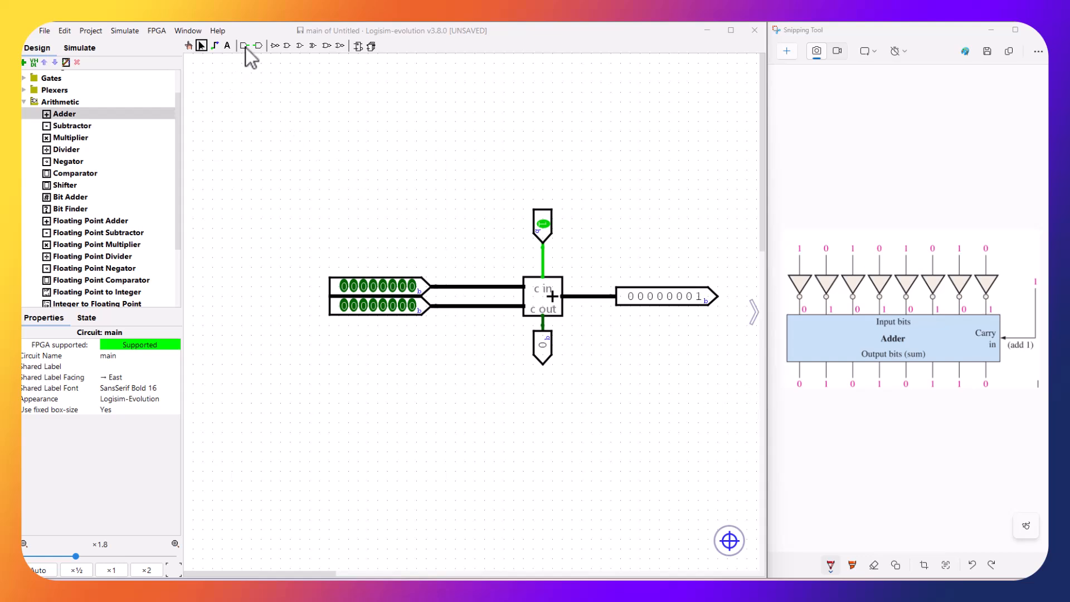
Place a NOT gate above the adder circuit, facing South, with its gate size set to Narrow
left_click(275, 46)
left_click(395, 132)
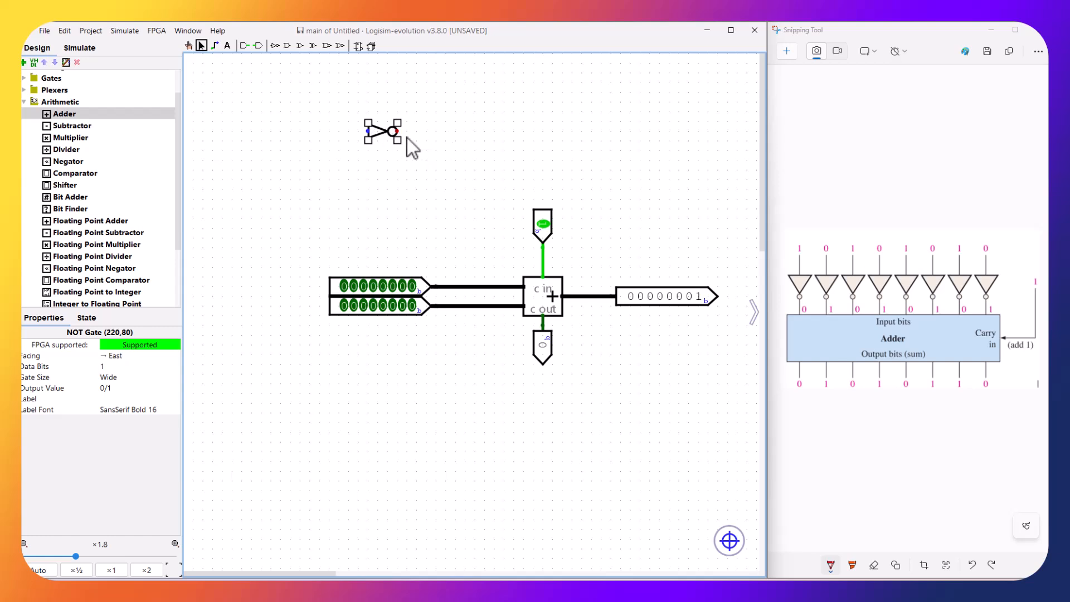
key("Down")
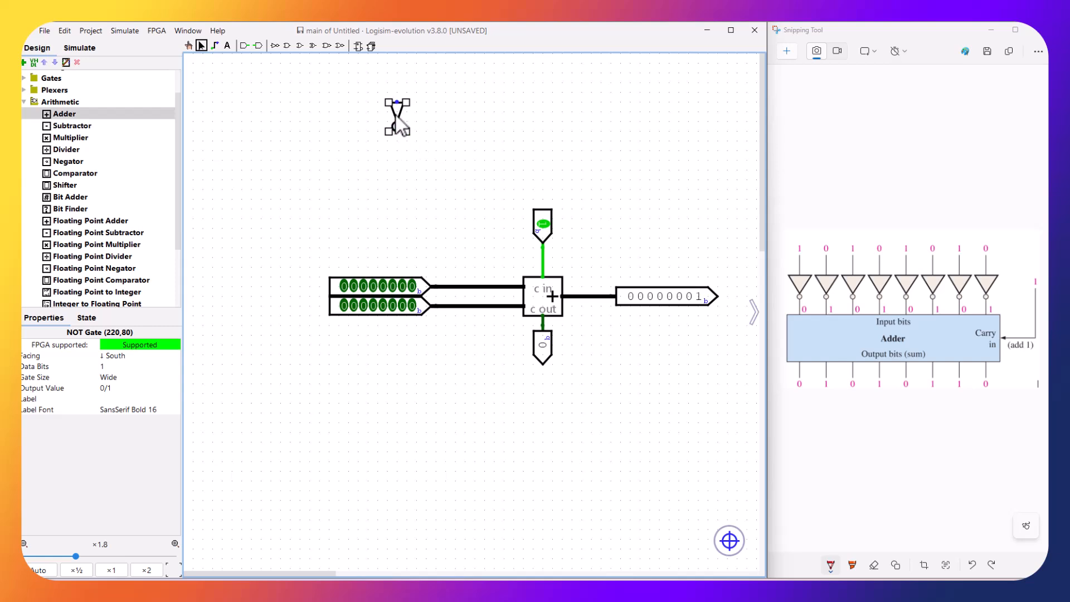
left_click_drag(396, 115, 386, 138)
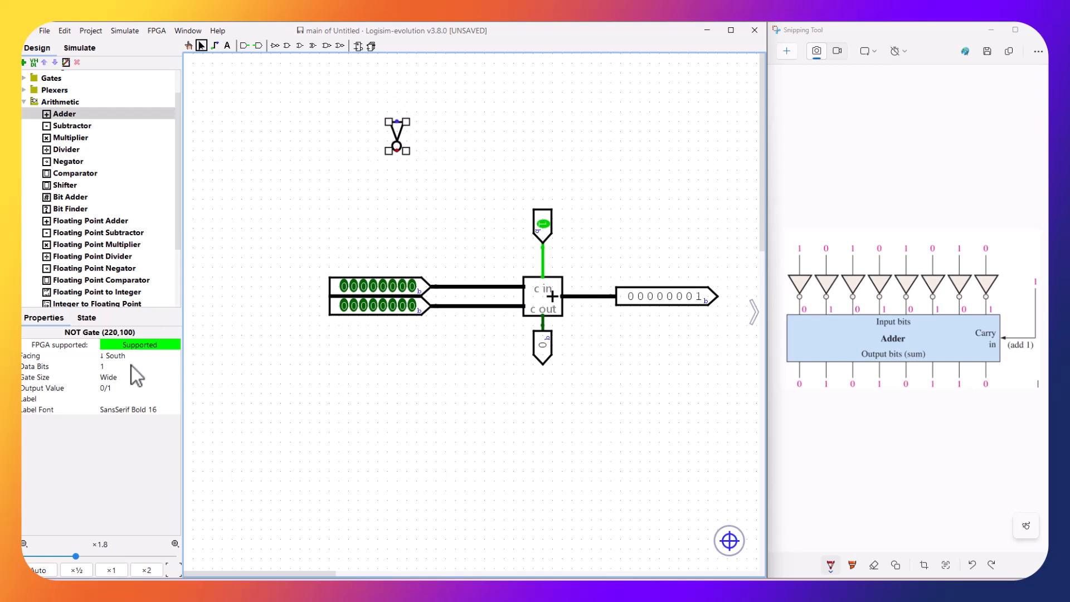
left_click(120, 377)
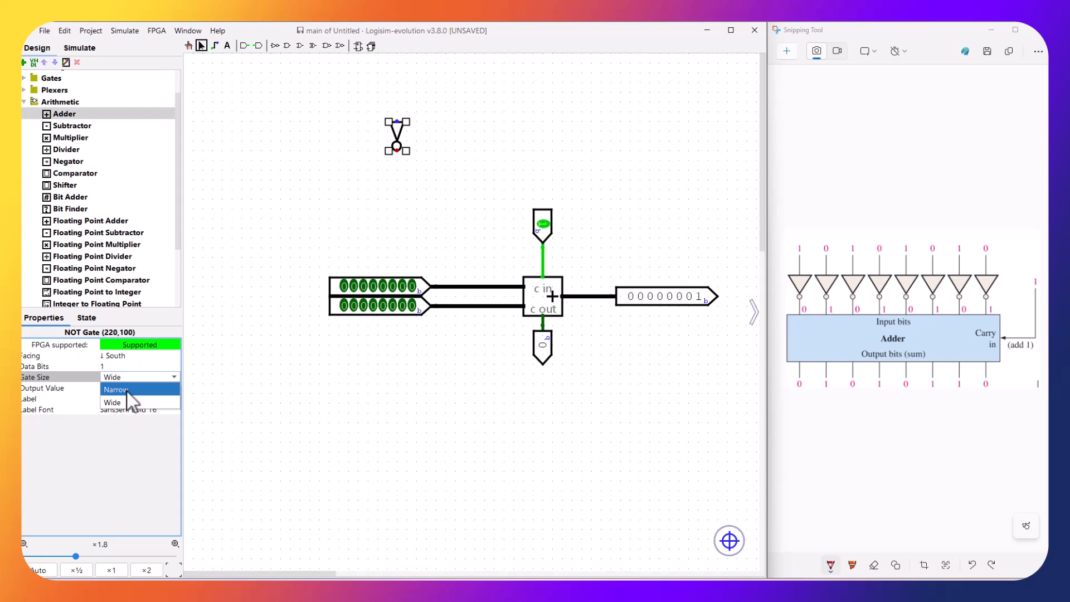
left_click(129, 390)
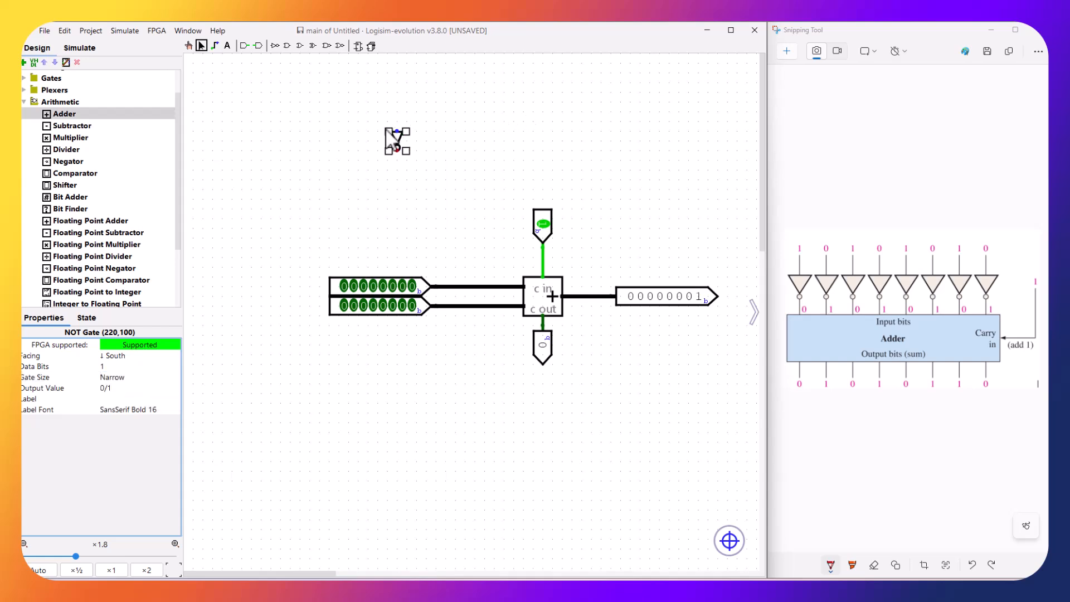
Duplicate the narrow NOT gate to make a horizontal row of four evenly spaced gates
left_click(398, 139)
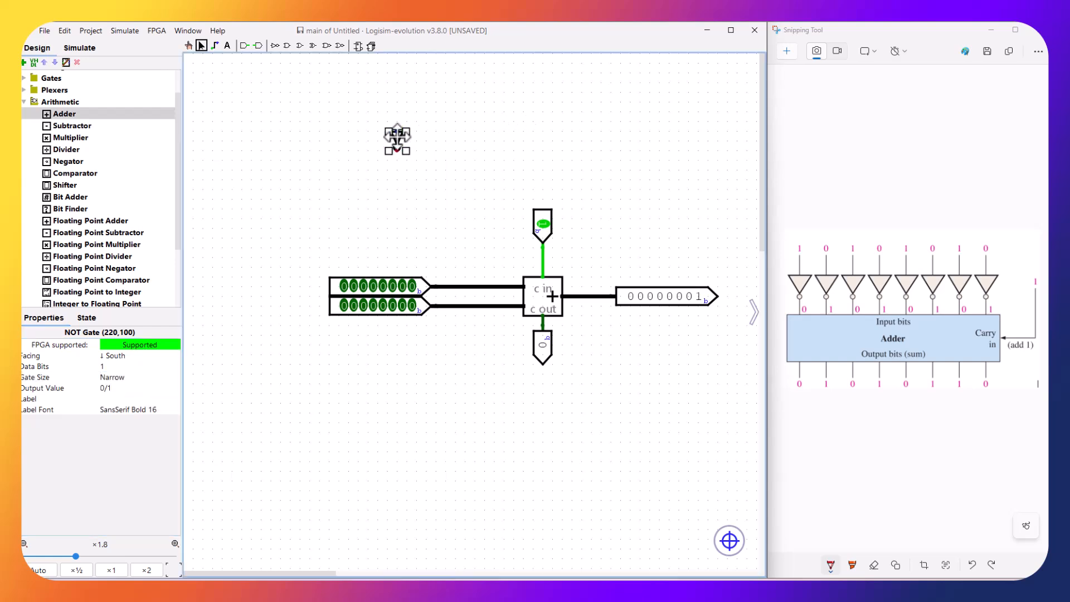
key("ctrl+d")
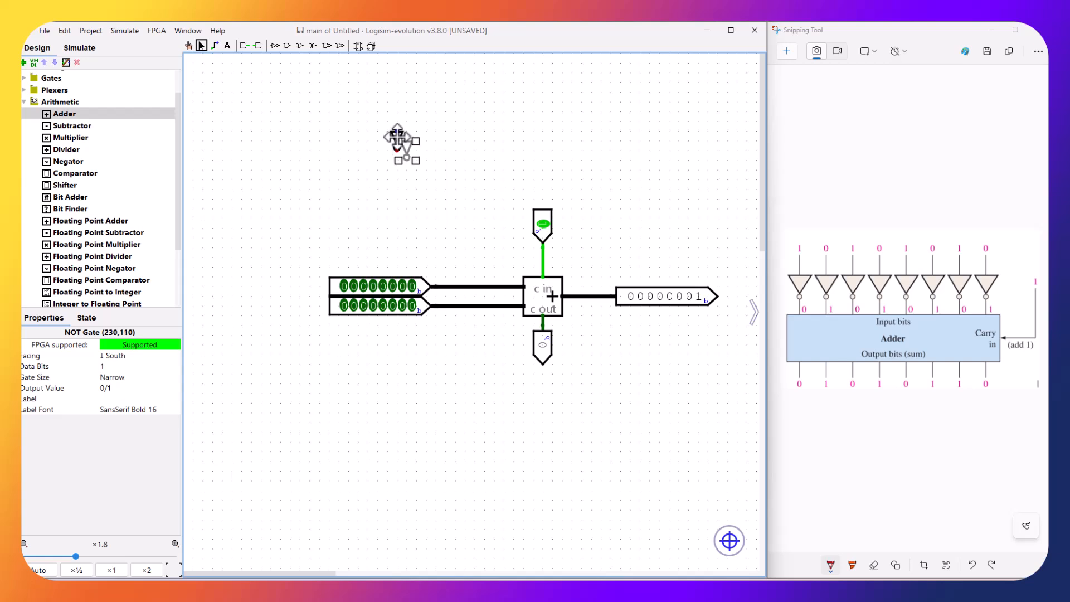
left_click_drag(411, 149, 420, 138)
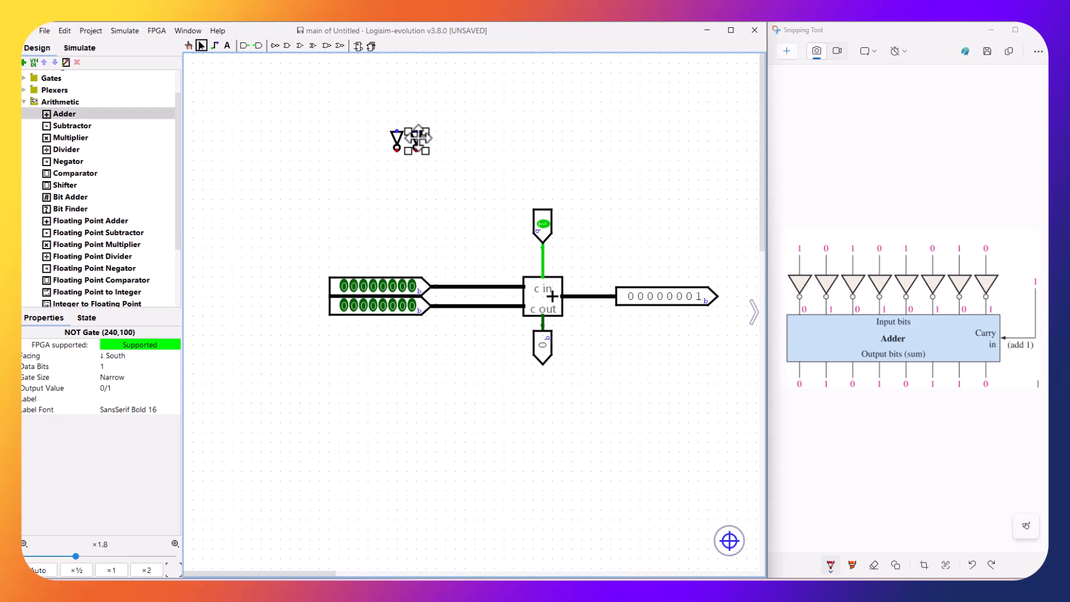
left_click(334, 126)
left_click_drag(373, 111, 446, 163)
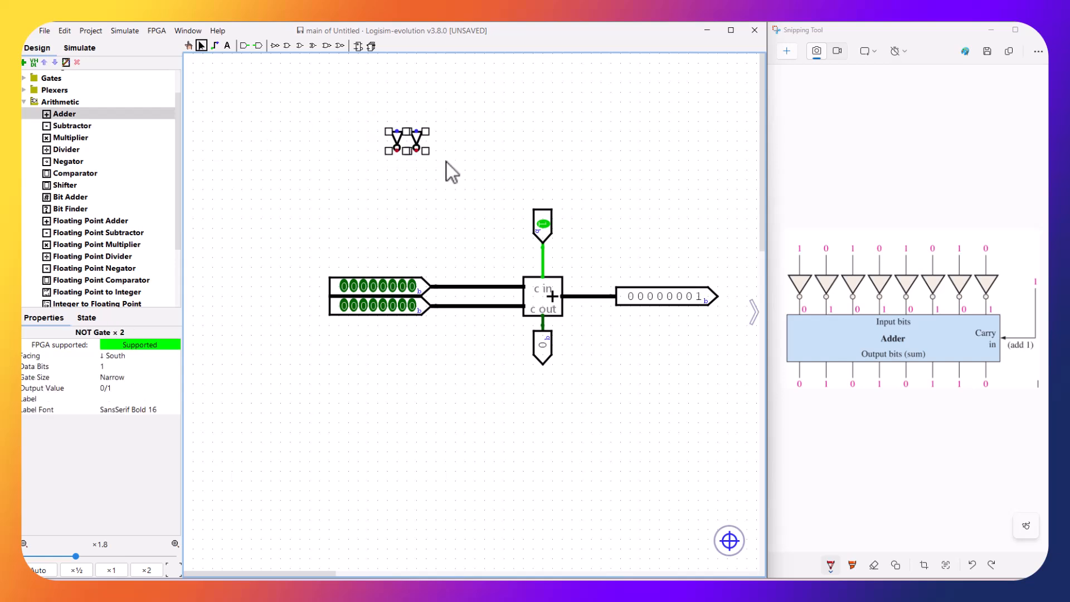
key("ctrl+d")
left_click_drag(429, 151, 455, 145)
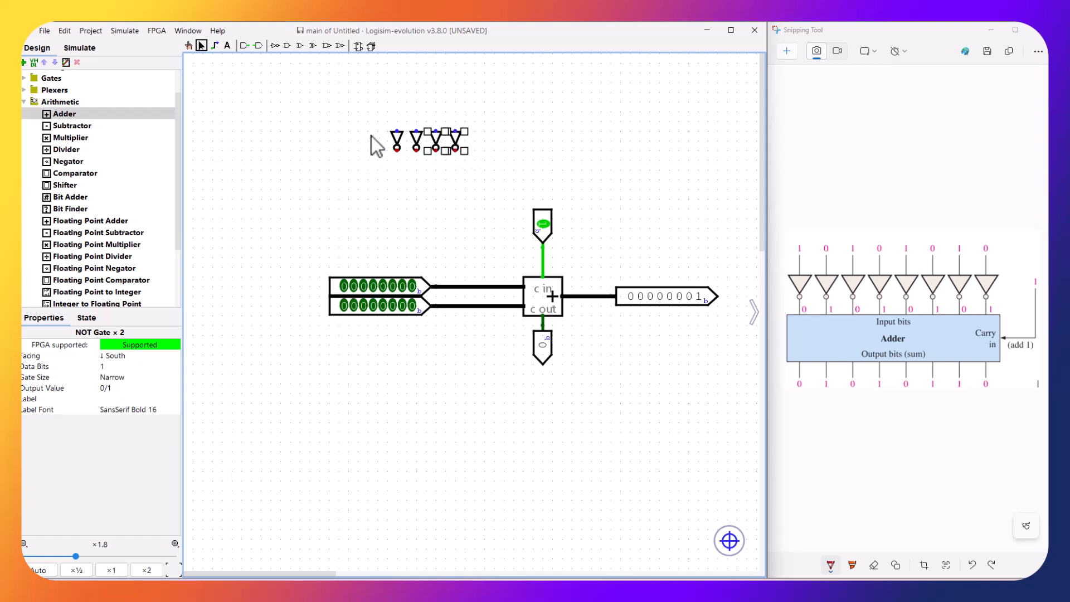
Duplicate the four NOT gates and line the copies up beside them to form a row of eight
left_click_drag(374, 117, 496, 163)
key("ctrl+d")
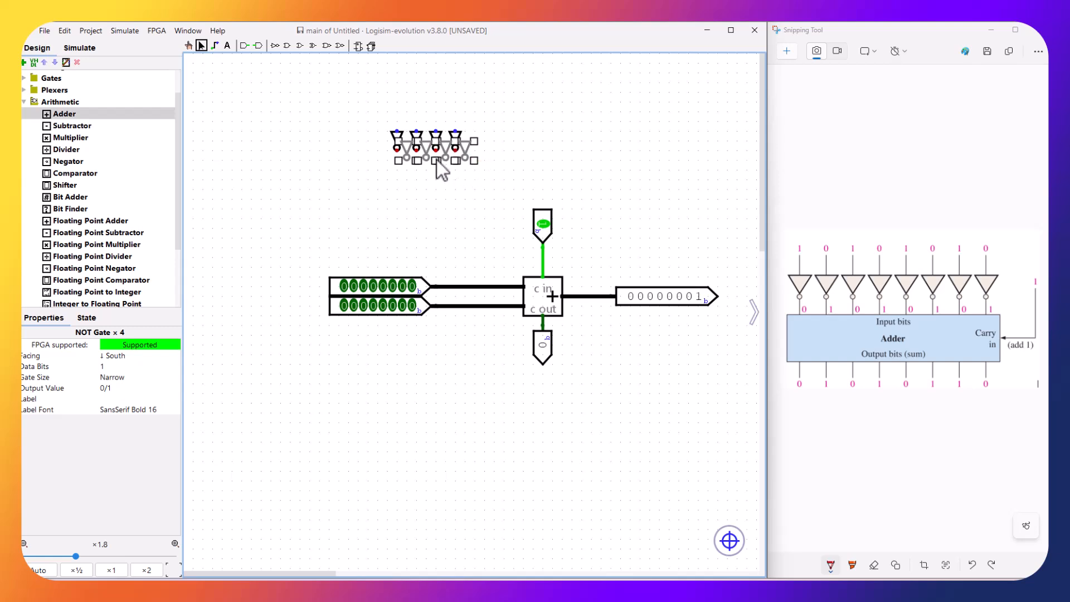
left_click_drag(437, 159, 489, 151)
left_click_drag(441, 157, 508, 151)
left_click(582, 139)
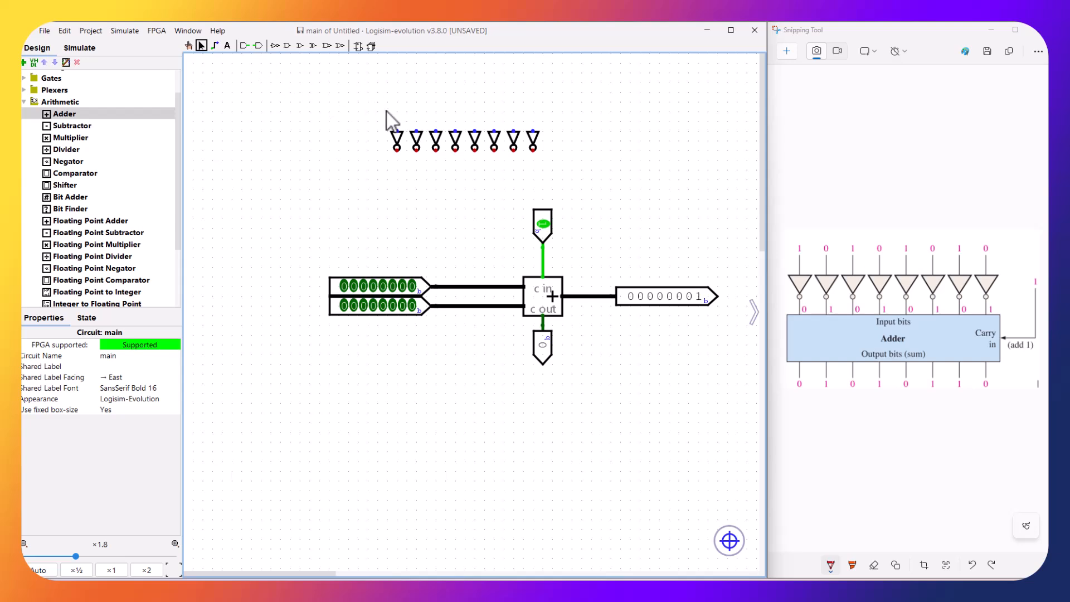
Draw short vertical wires on the inputs and outputs of all eight NOT gates
left_click_drag(396, 131, 533, 122)
left_click_drag(397, 150, 397, 161)
left_click_drag(436, 149, 455, 161)
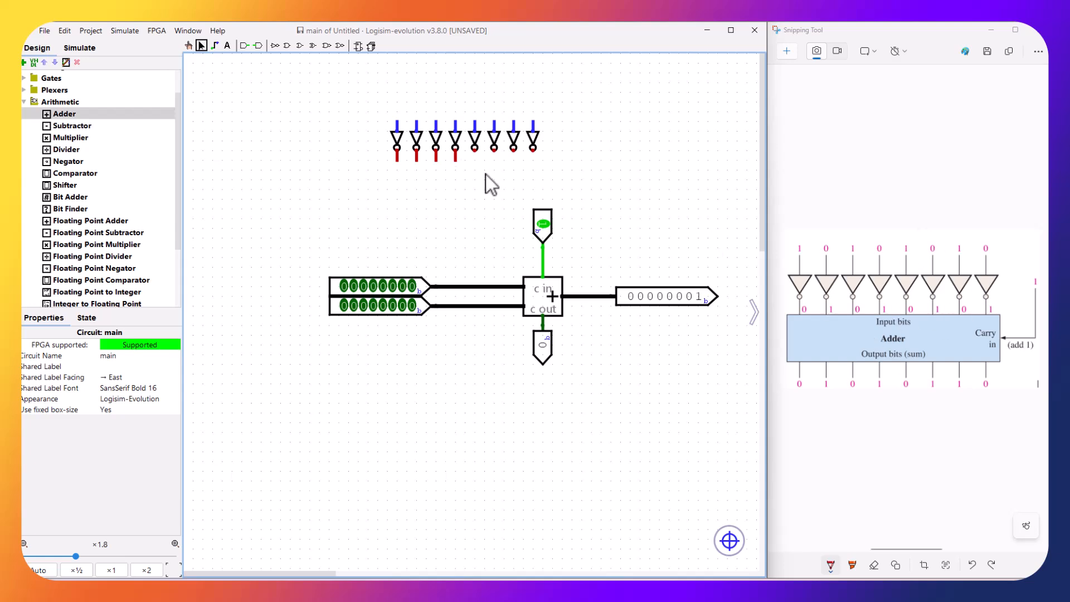
mouse_move(474, 150)
left_mouse_down()
mouse_move(474, 161)
mouse_move(532, 161)
left_mouse_up()
Place a 1-bit input pin facing South above the leftmost NOT gate and connect it to the gate's input wire
left_click(245, 48)
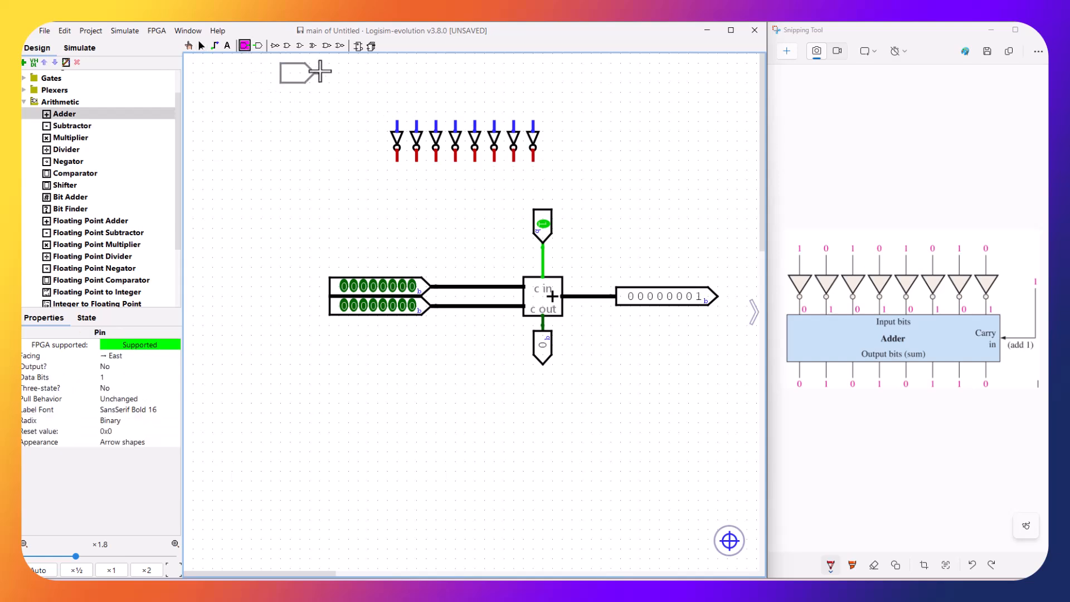
left_click(398, 91)
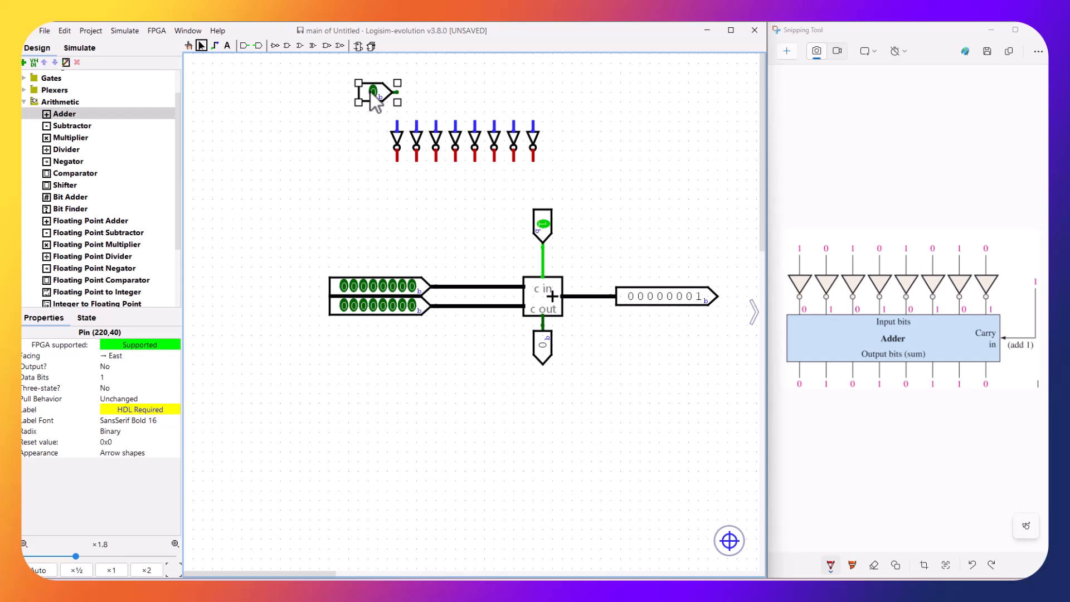
key("Down")
left_click_drag(395, 83, 396, 111)
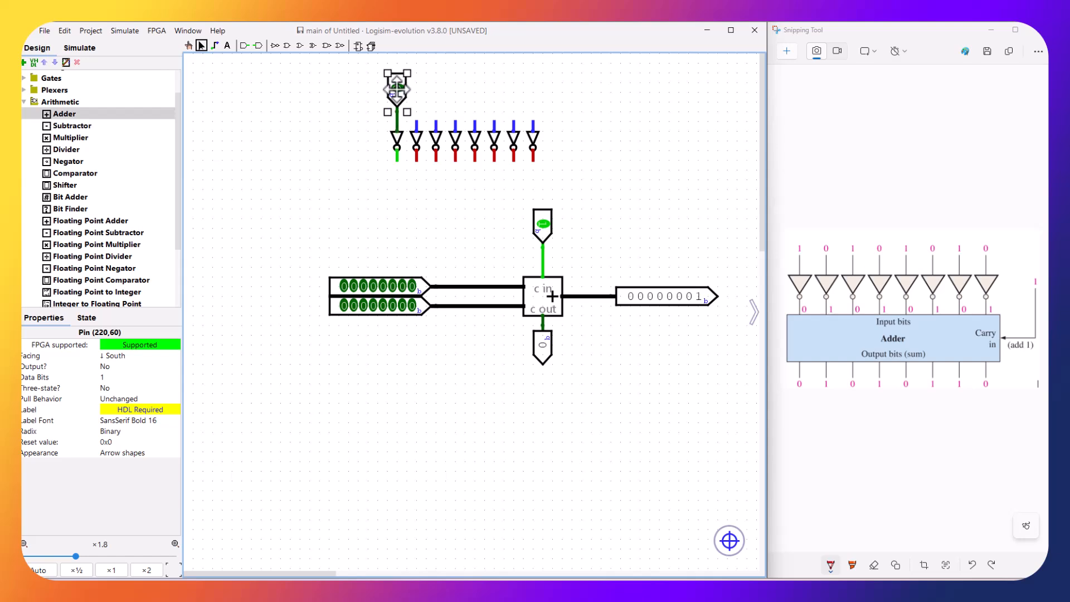
Duplicate the south-facing input pin and connect the copies so that each of the eight NOT gates has its own pin
key("ctrl+d")
left_click_drag(396, 89, 416, 131)
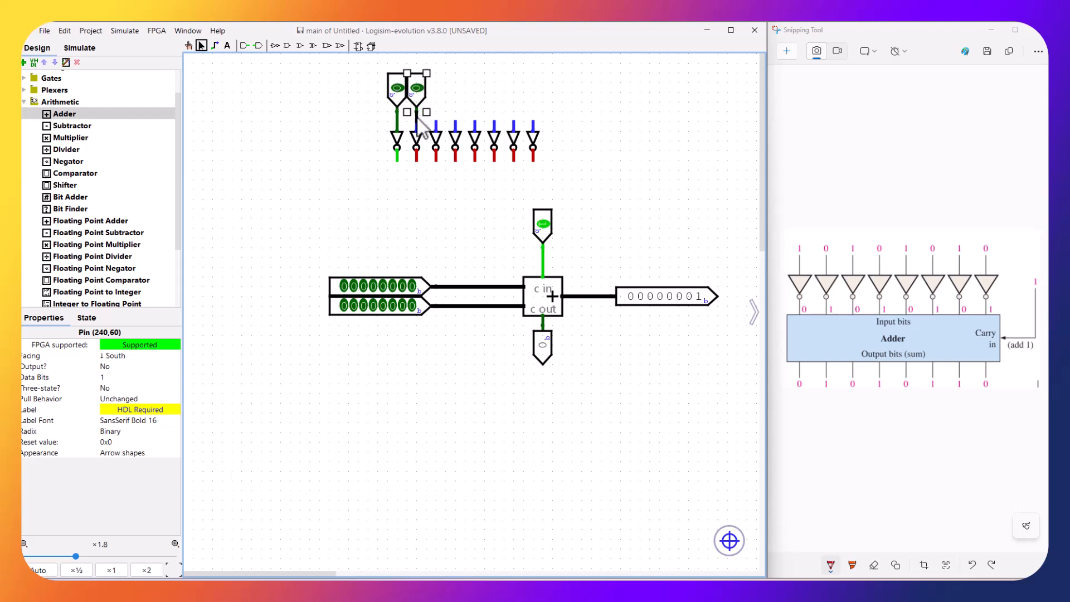
left_click(373, 83)
left_click_drag(368, 61, 443, 119)
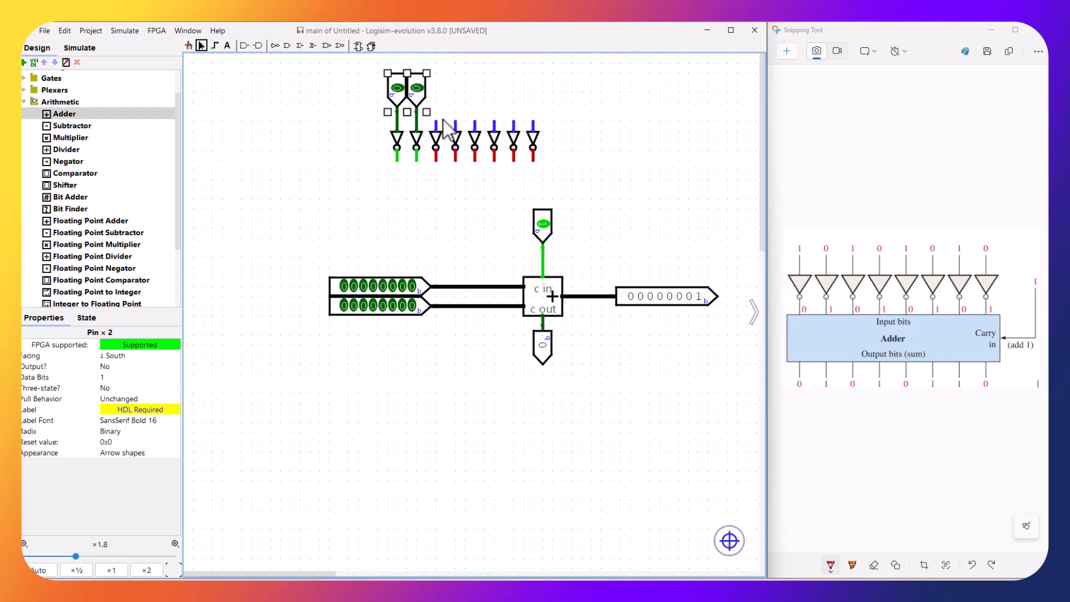
key("ctrl+d")
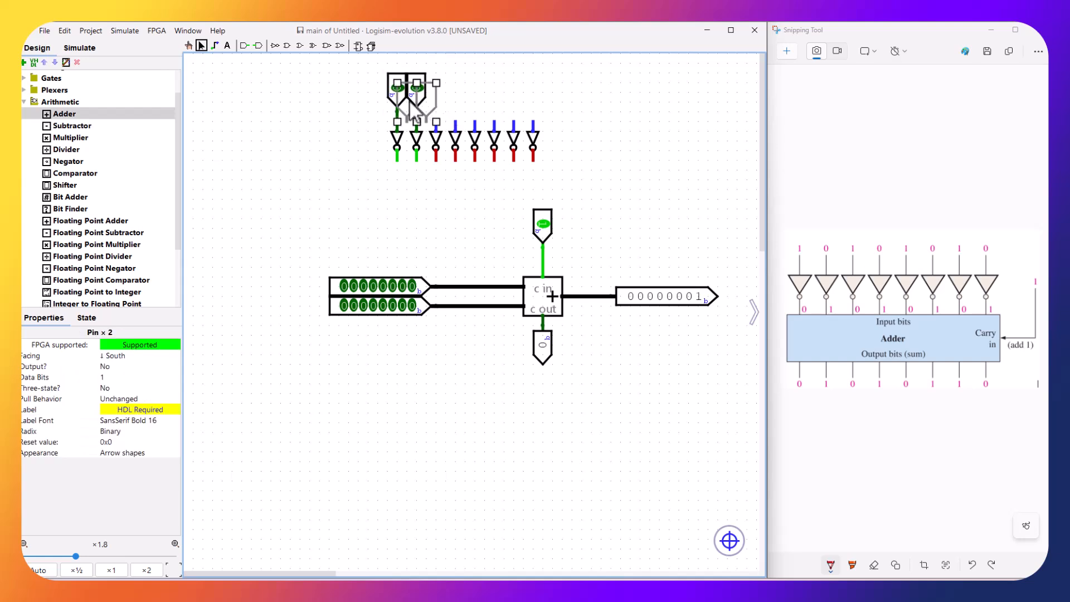
left_click_drag(429, 108, 458, 97)
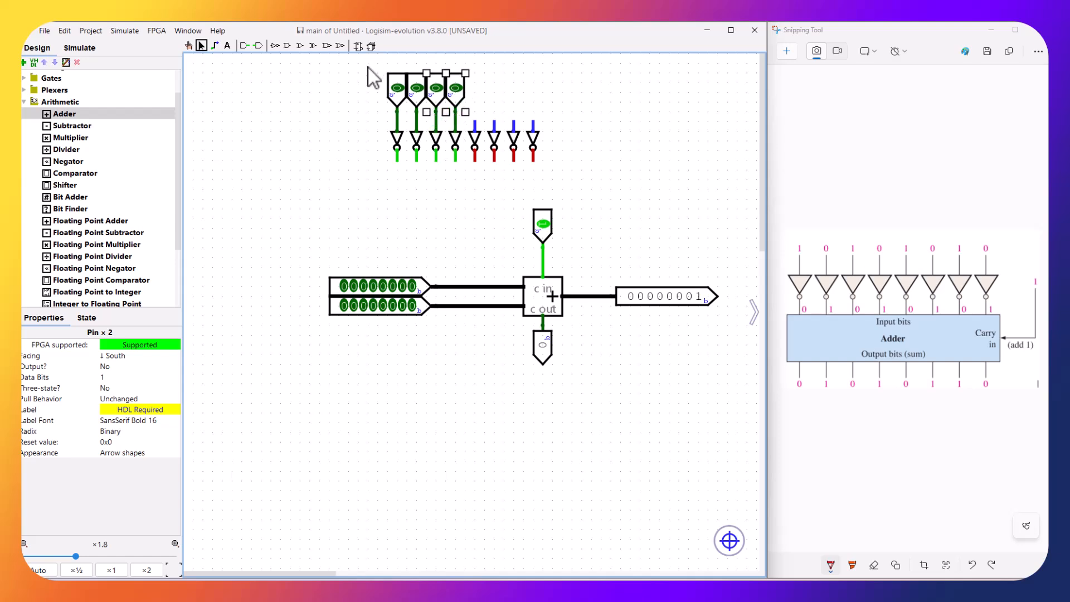
left_click_drag(368, 67, 479, 124)
key("ctrl+d")
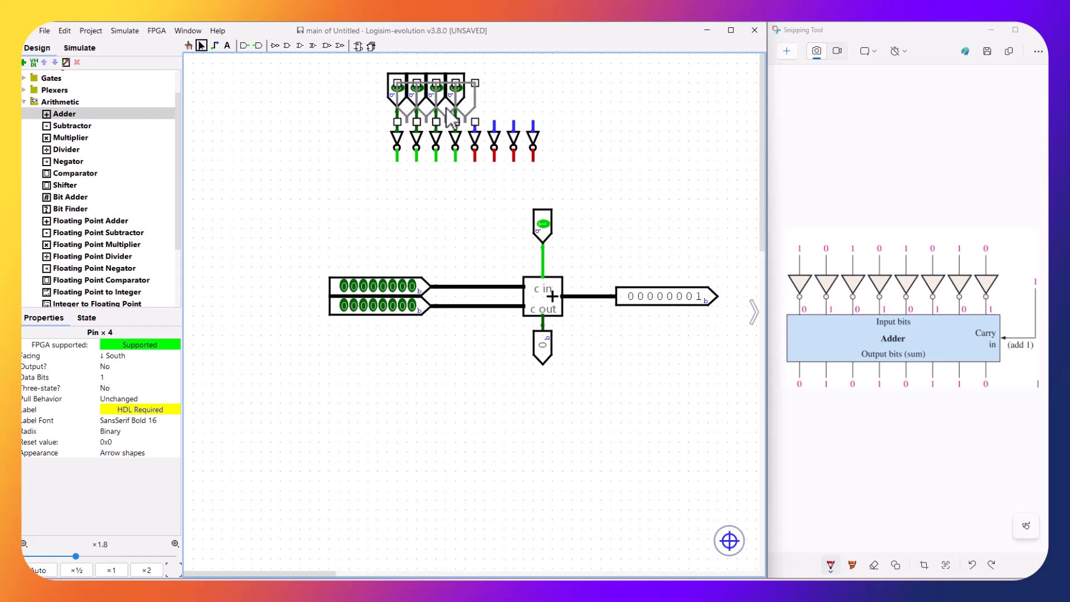
left_click_drag(446, 108, 534, 112)
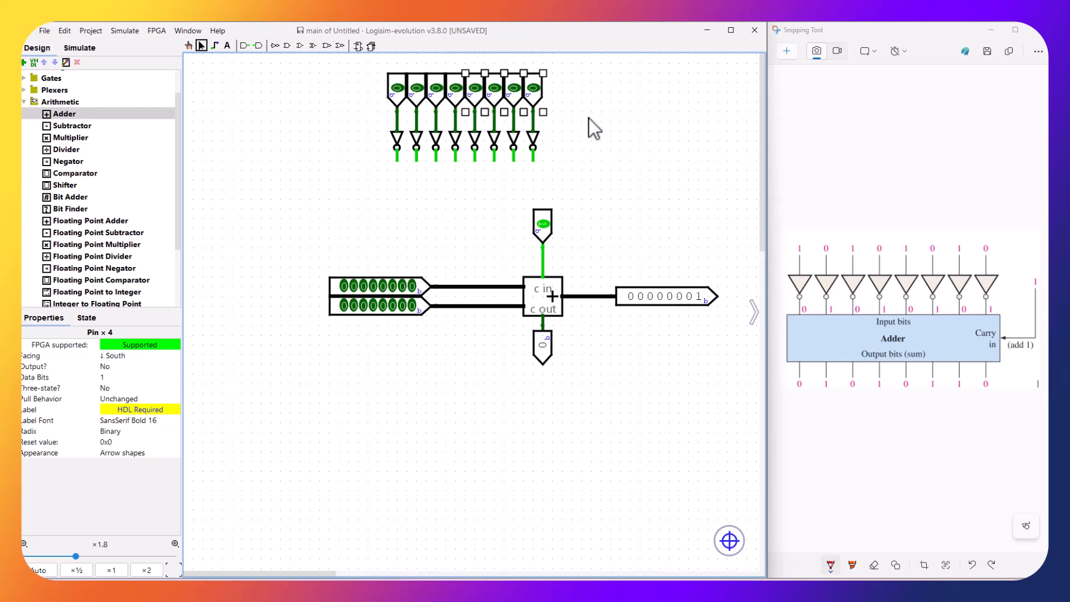
left_click(593, 115)
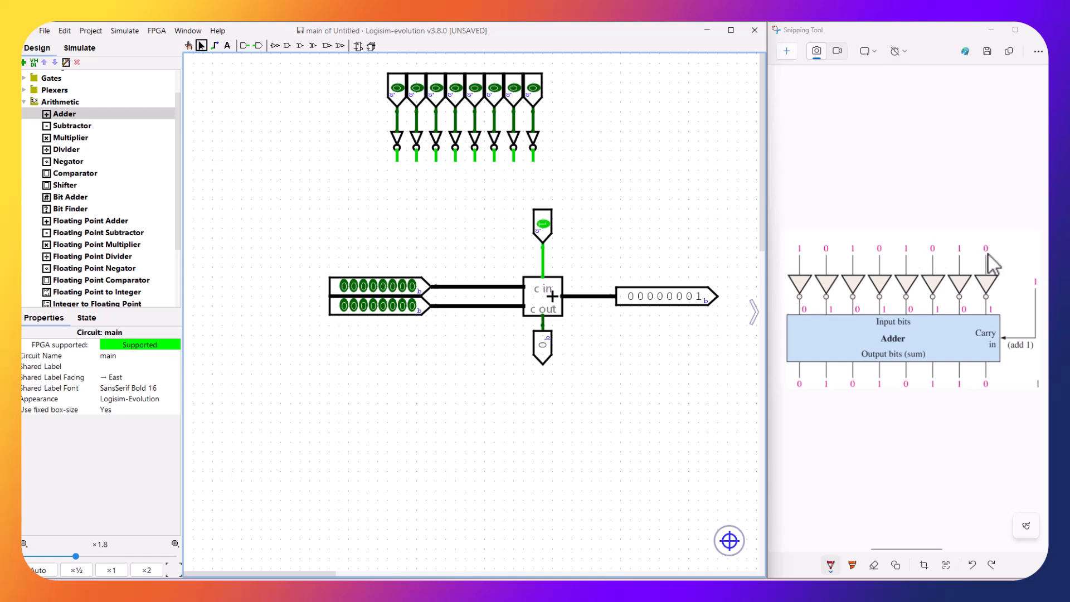
Test the inverters by setting the first, eighth and fifth input pins from the left to 1
left_click(190, 45)
left_click(25, 102)
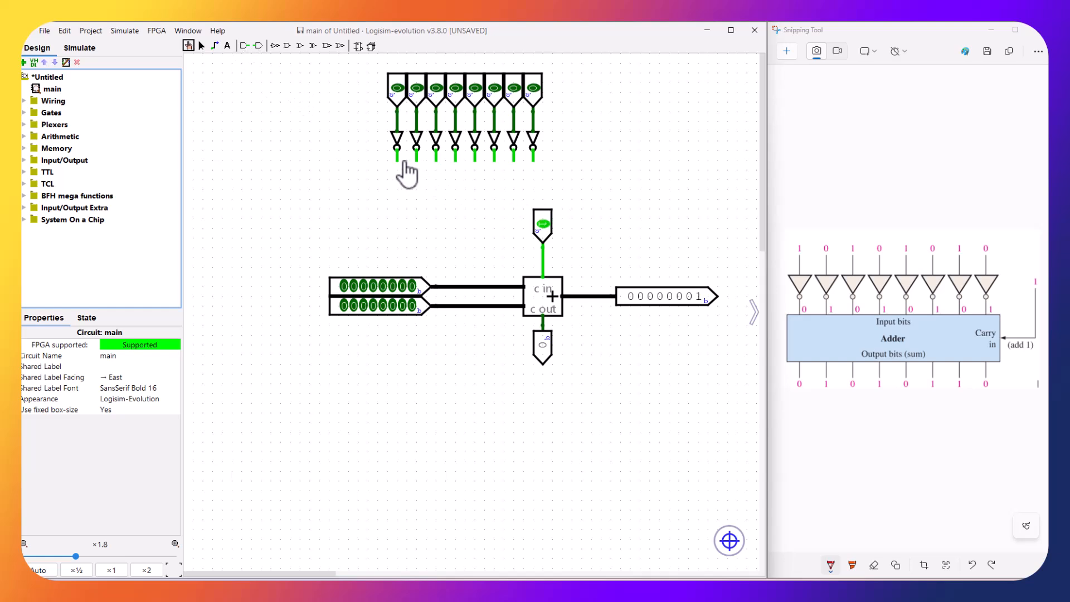
left_click(398, 89)
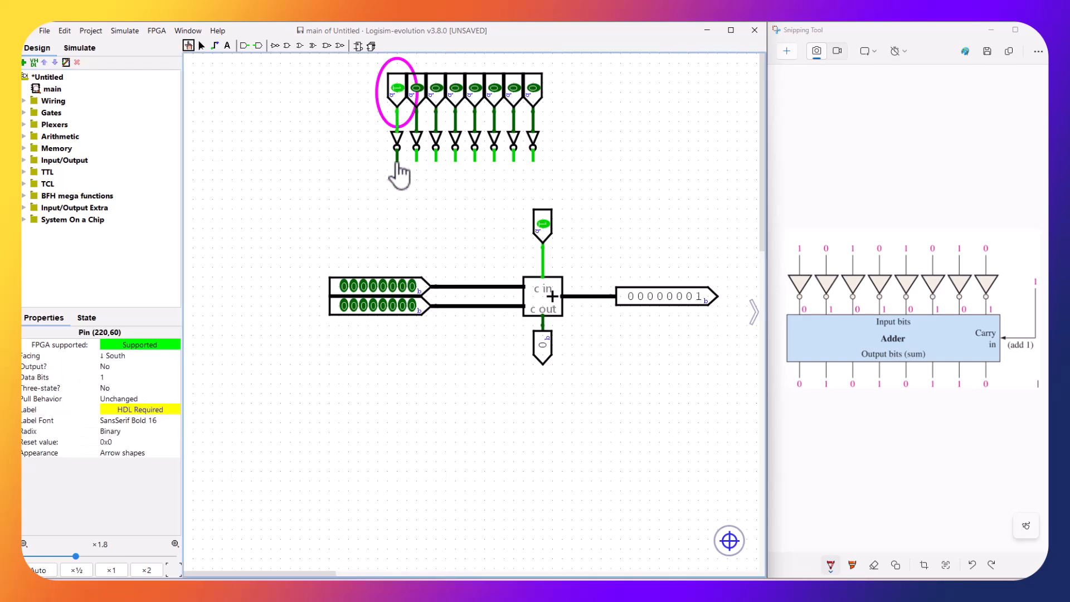
left_click(534, 89)
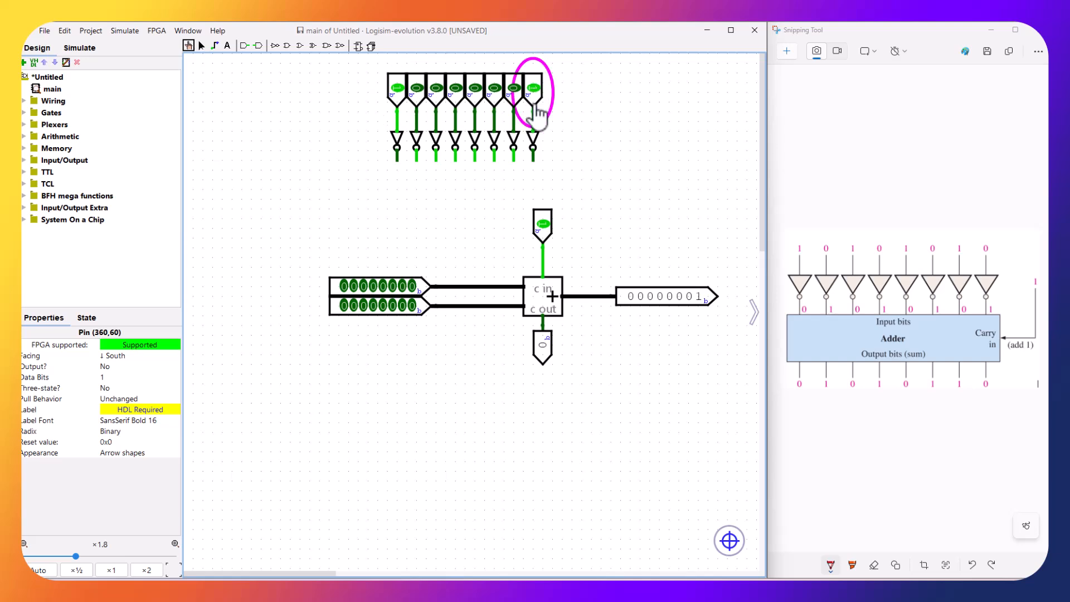
left_click(474, 88)
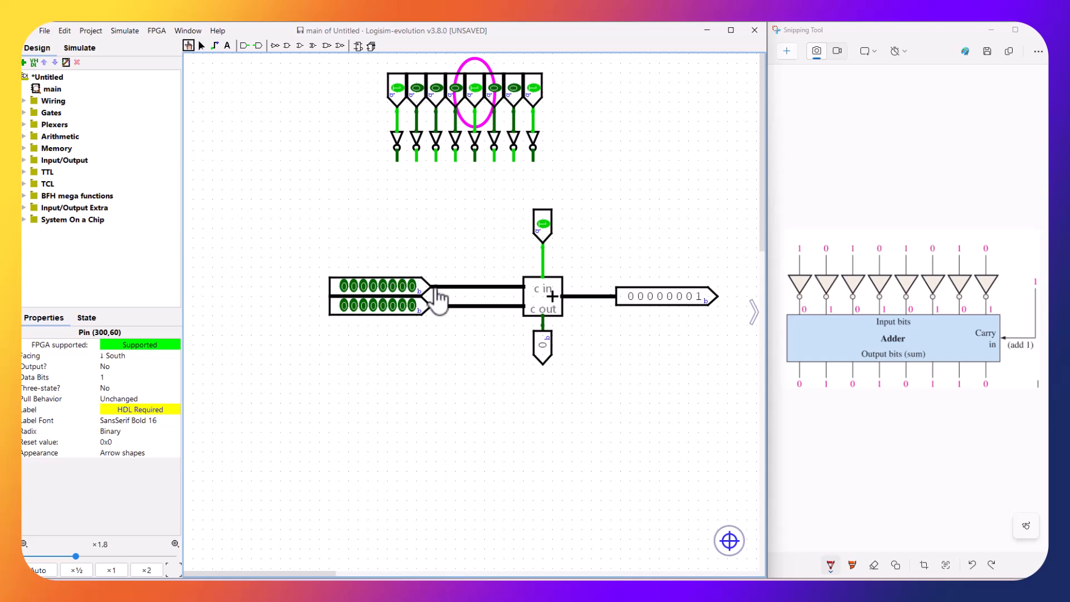
Break the wire from the upper 8-bit input to the adder and insert an east-facing NOT gate in the gap
left_click(201, 46)
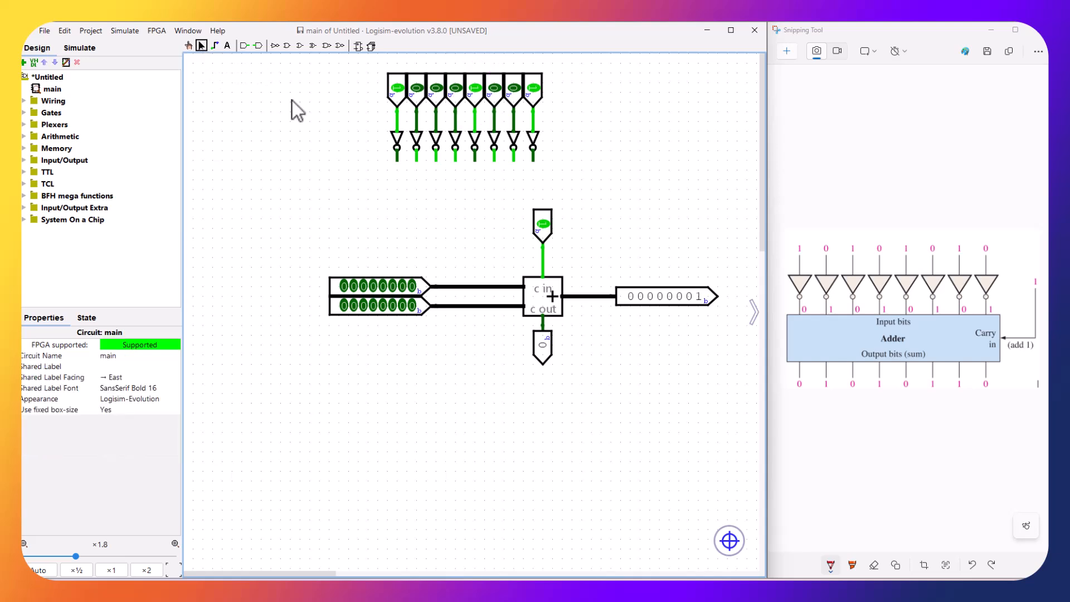
left_click(443, 287)
left_click_drag(438, 287, 490, 288)
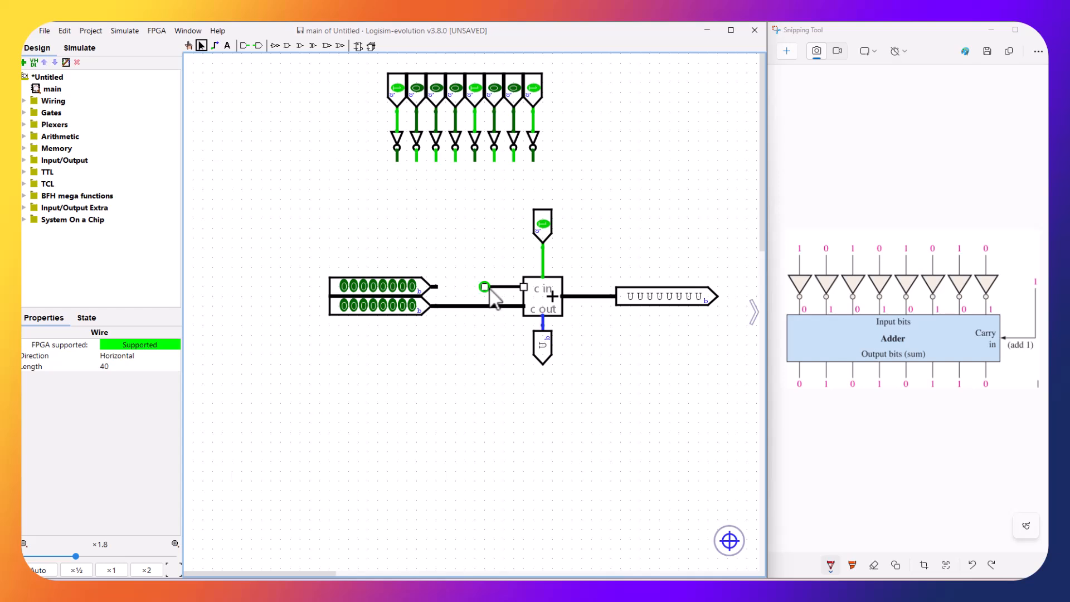
left_click(275, 45)
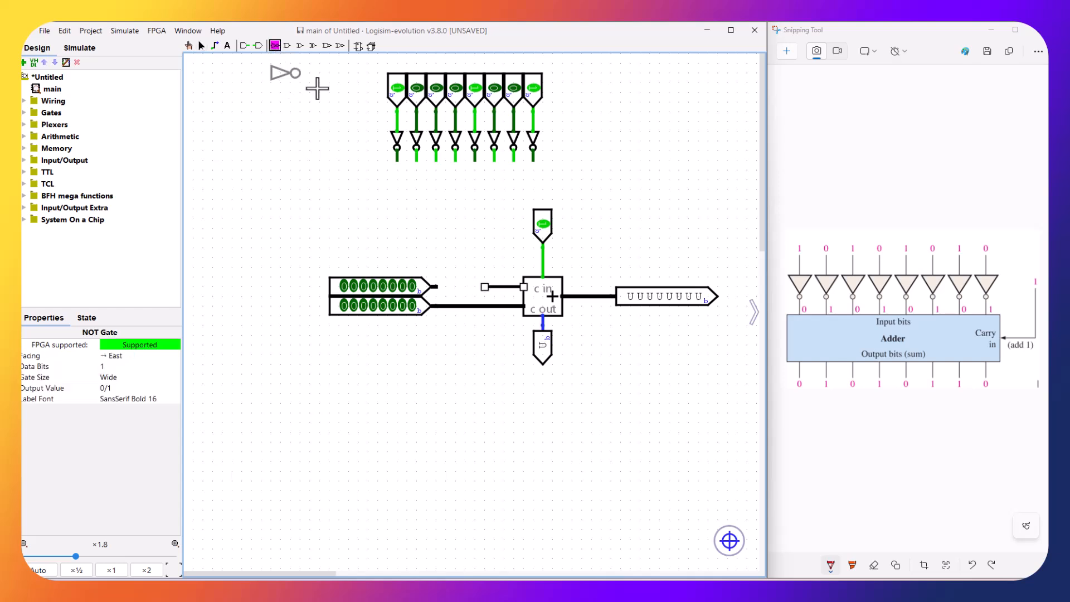
left_click(471, 287)
left_click_drag(474, 286, 436, 286)
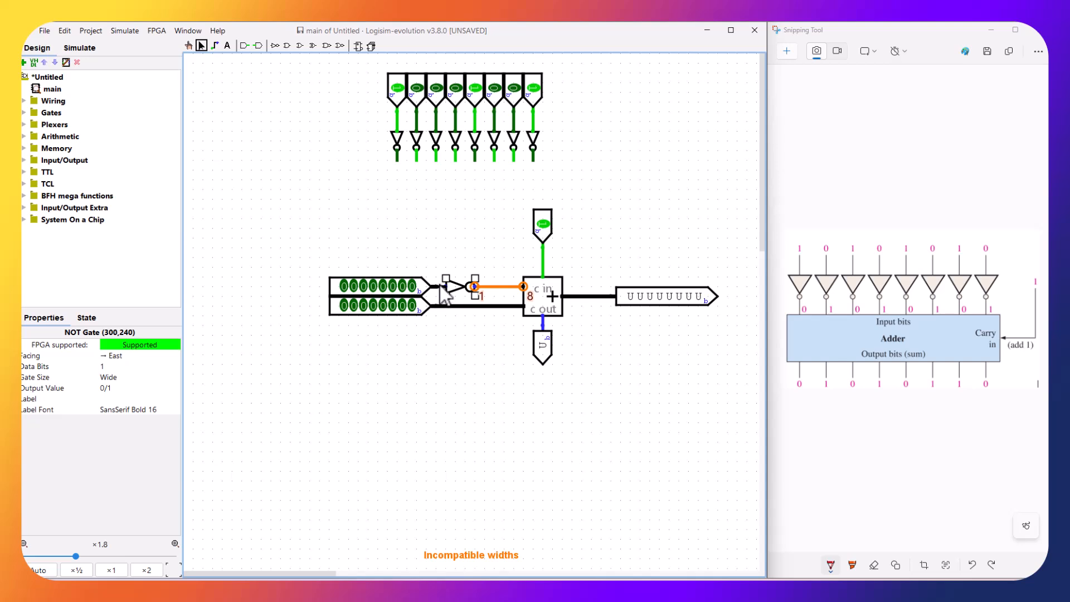